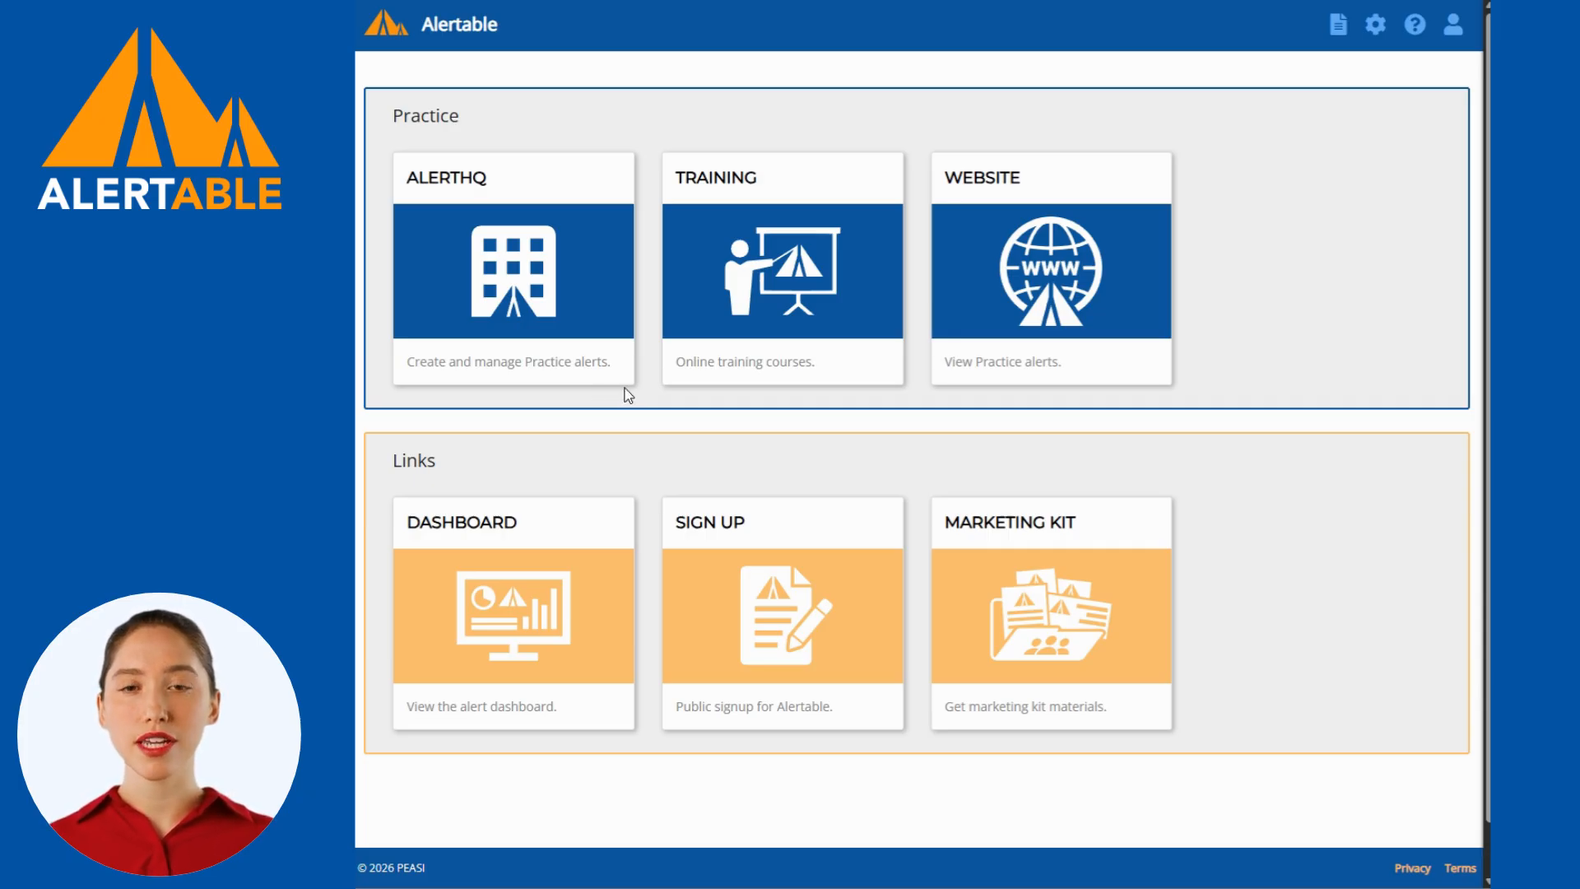
Open AlertHQ and start a new alert based on the Wildfire template in the Fire category.
left_click(627, 377)
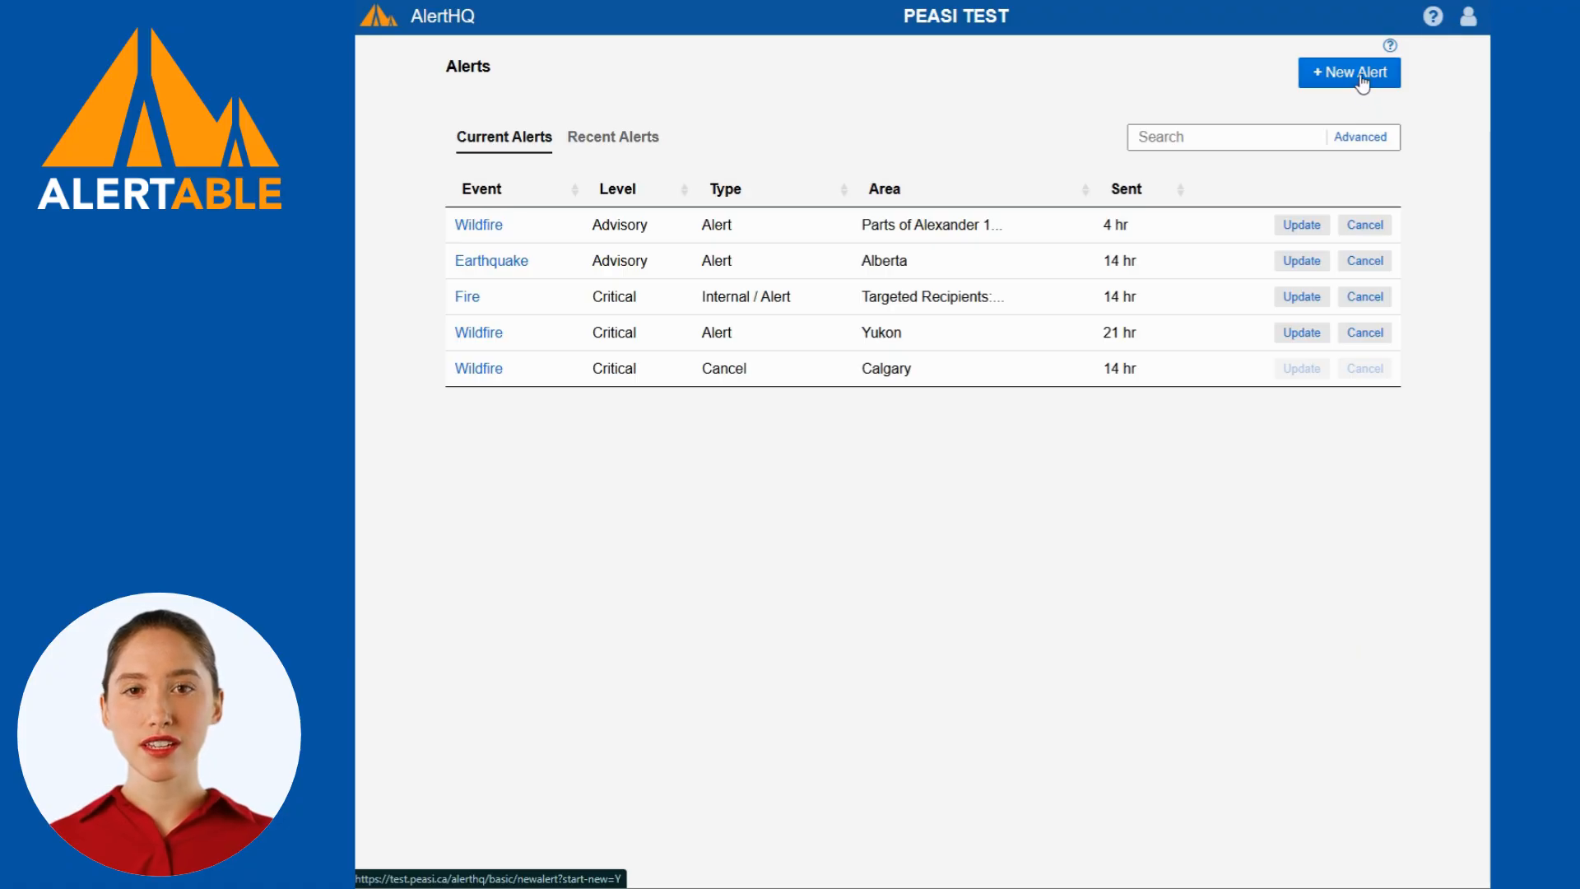
left_click(1362, 80)
left_click(707, 138)
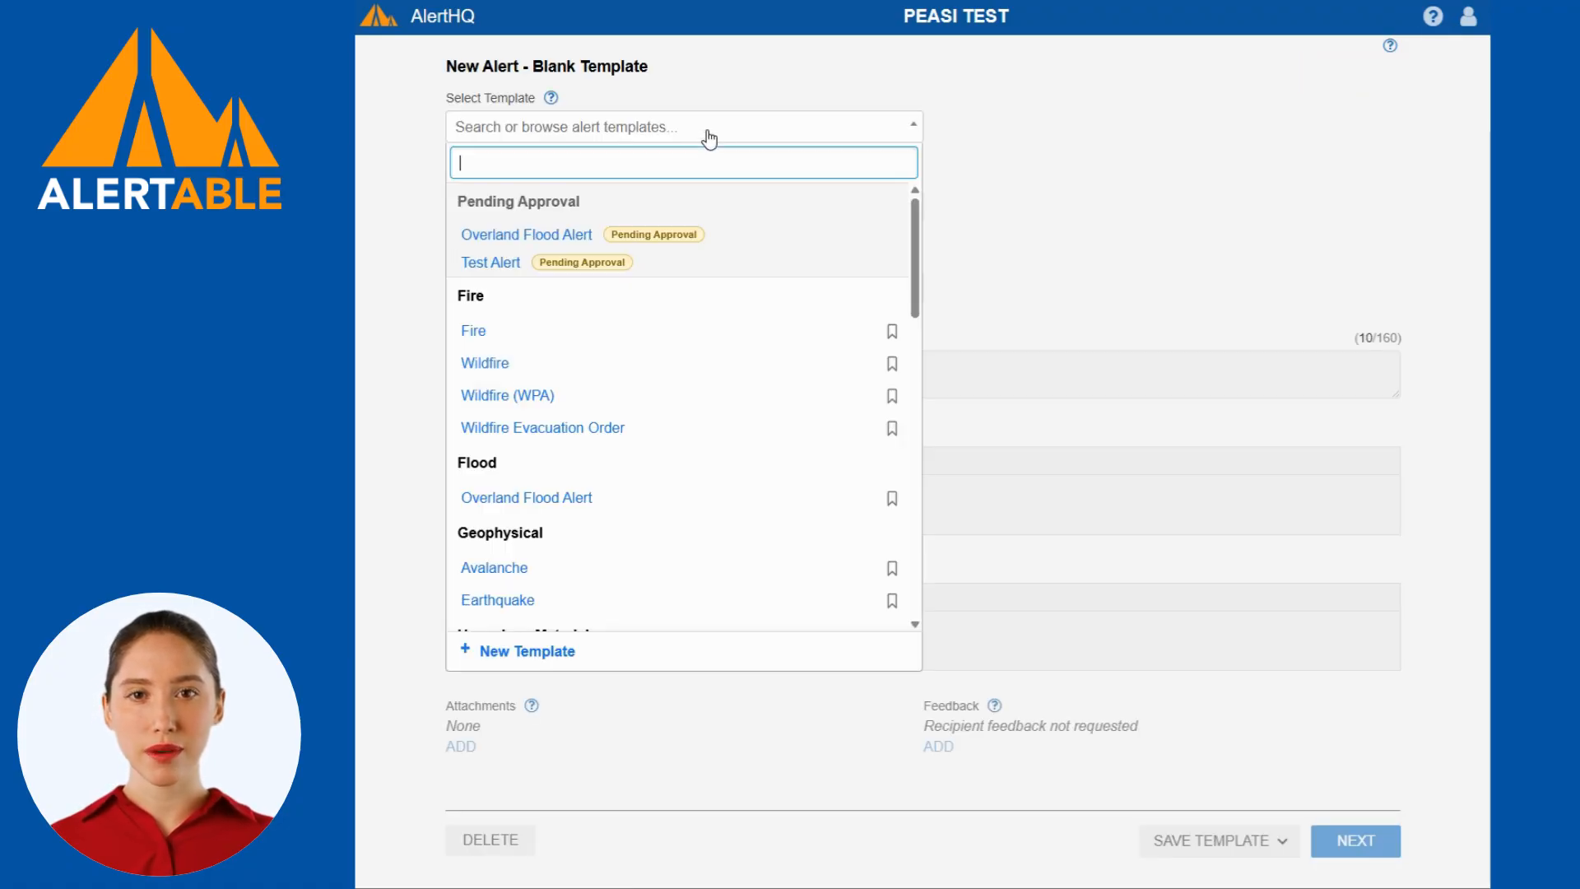
scroll(591, 453, "down", 8)
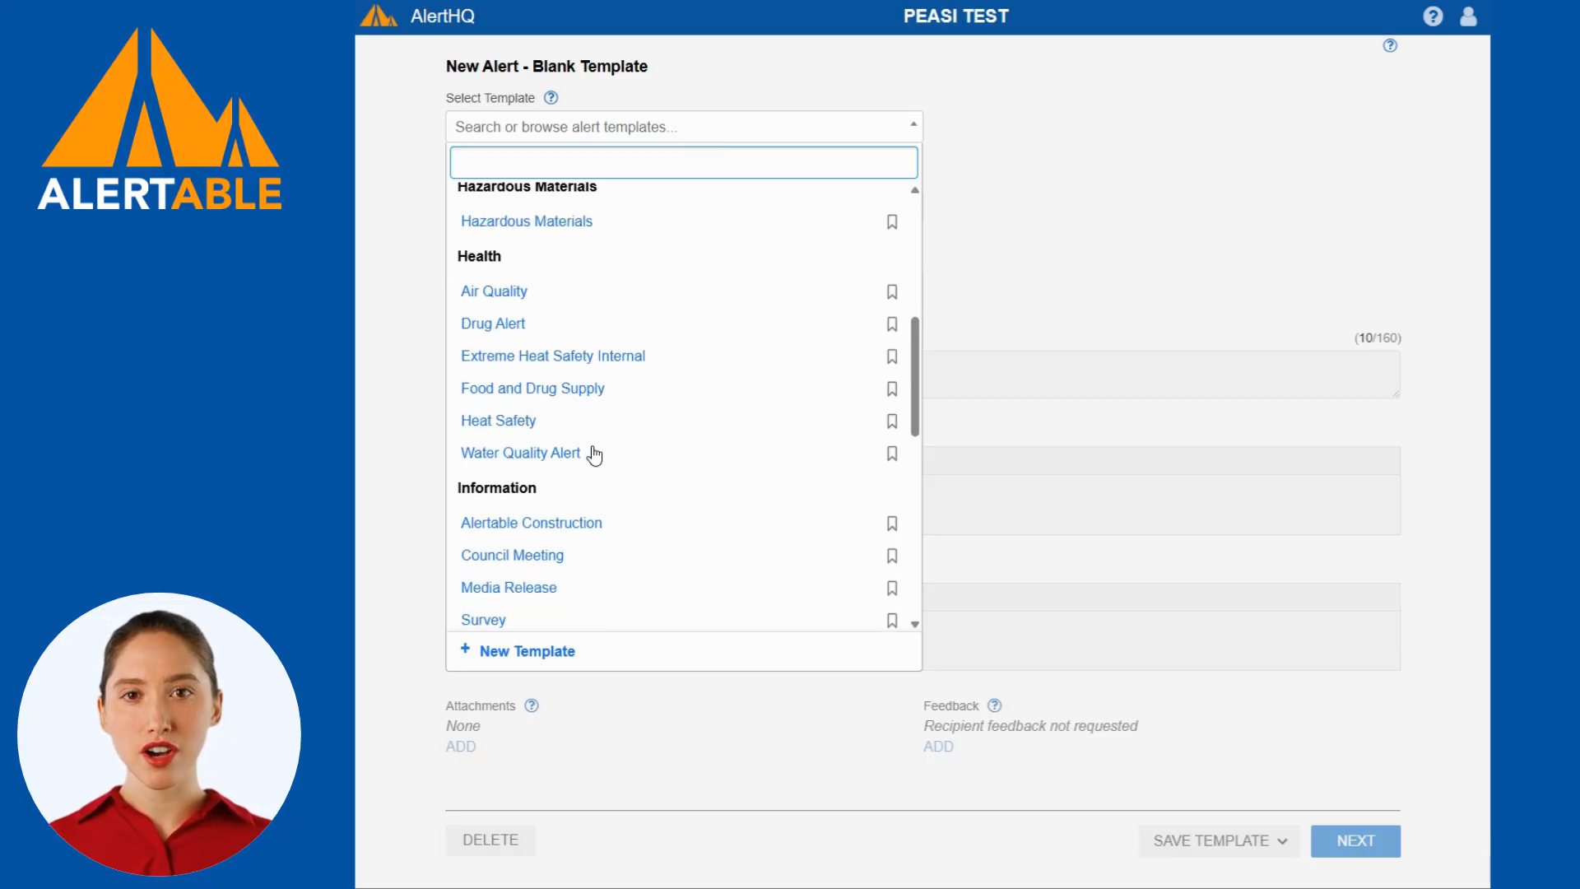
scroll(594, 455, "down", 3)
scroll(593, 455, "down", 5)
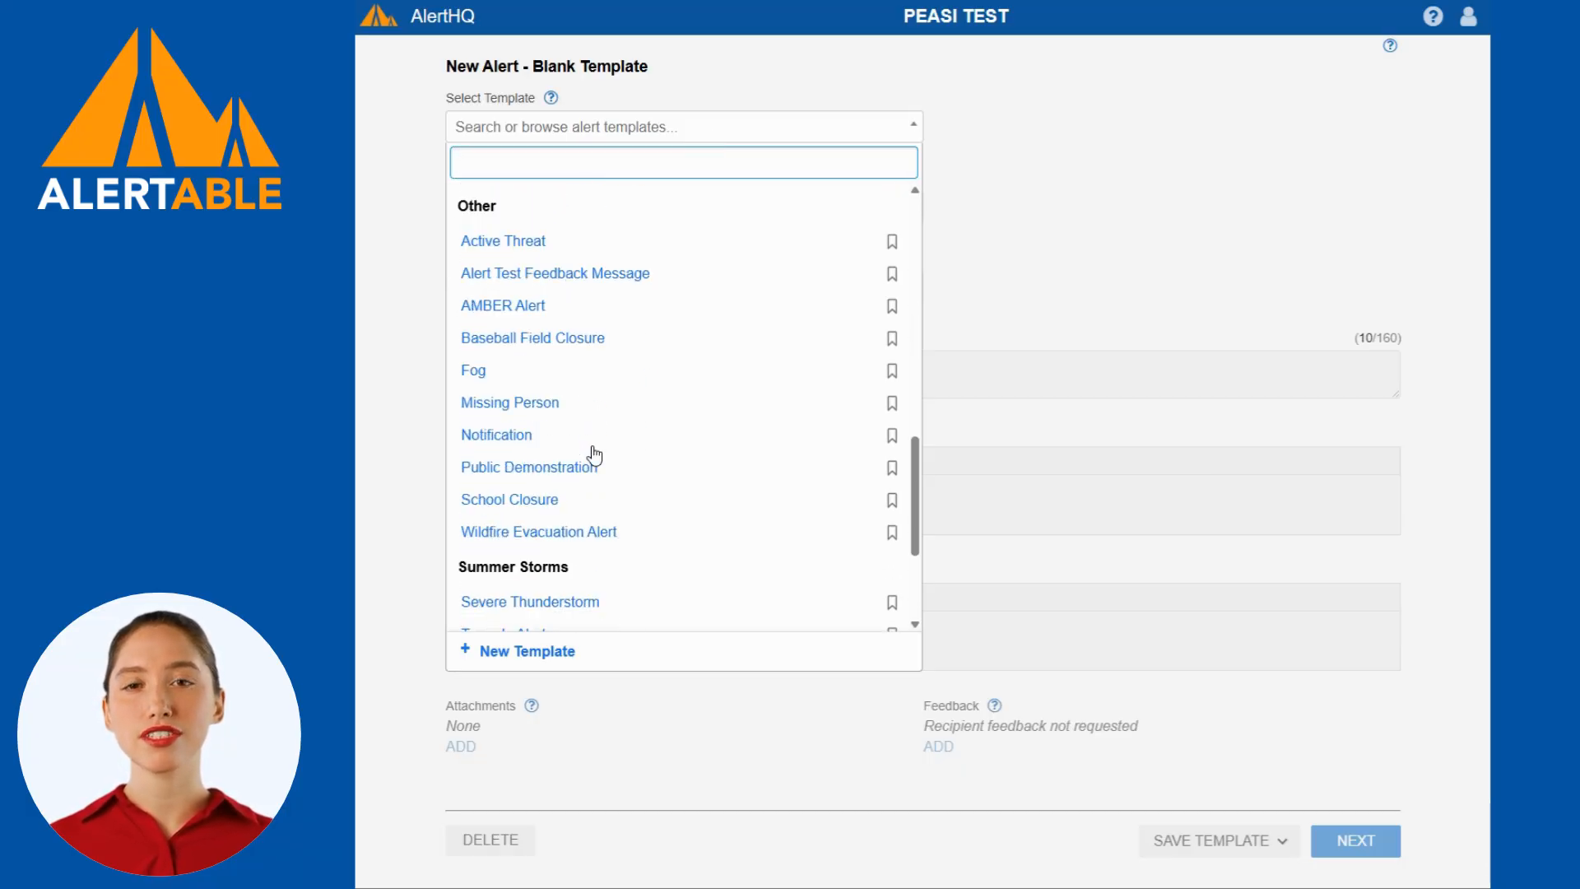
scroll(597, 455, "up", 4)
scroll(603, 455, "up", 9)
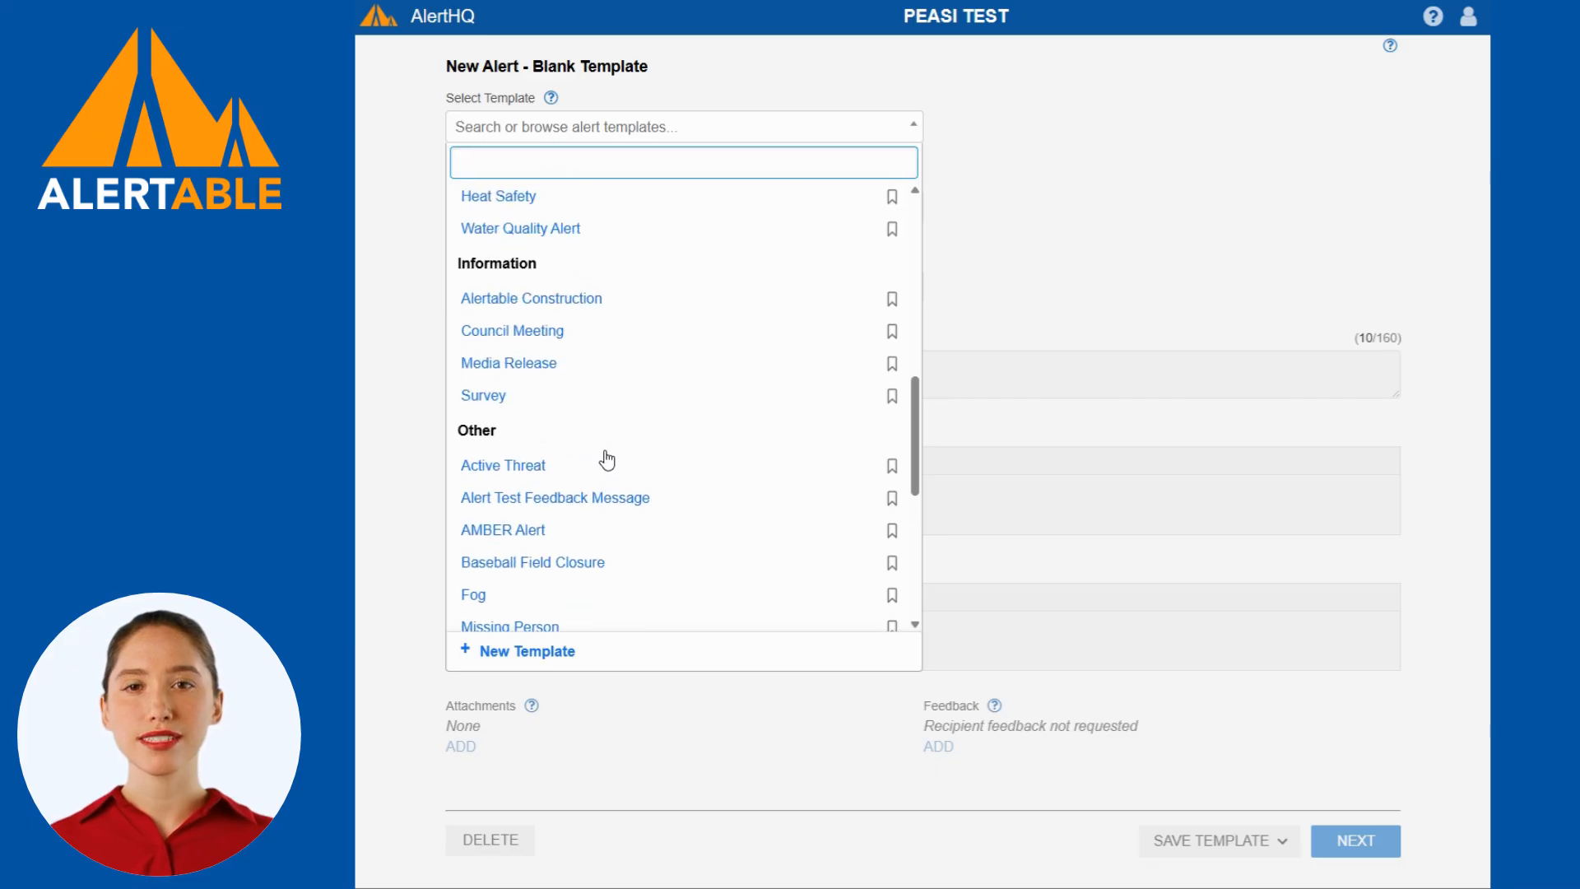
scroll(607, 460, "up", 5)
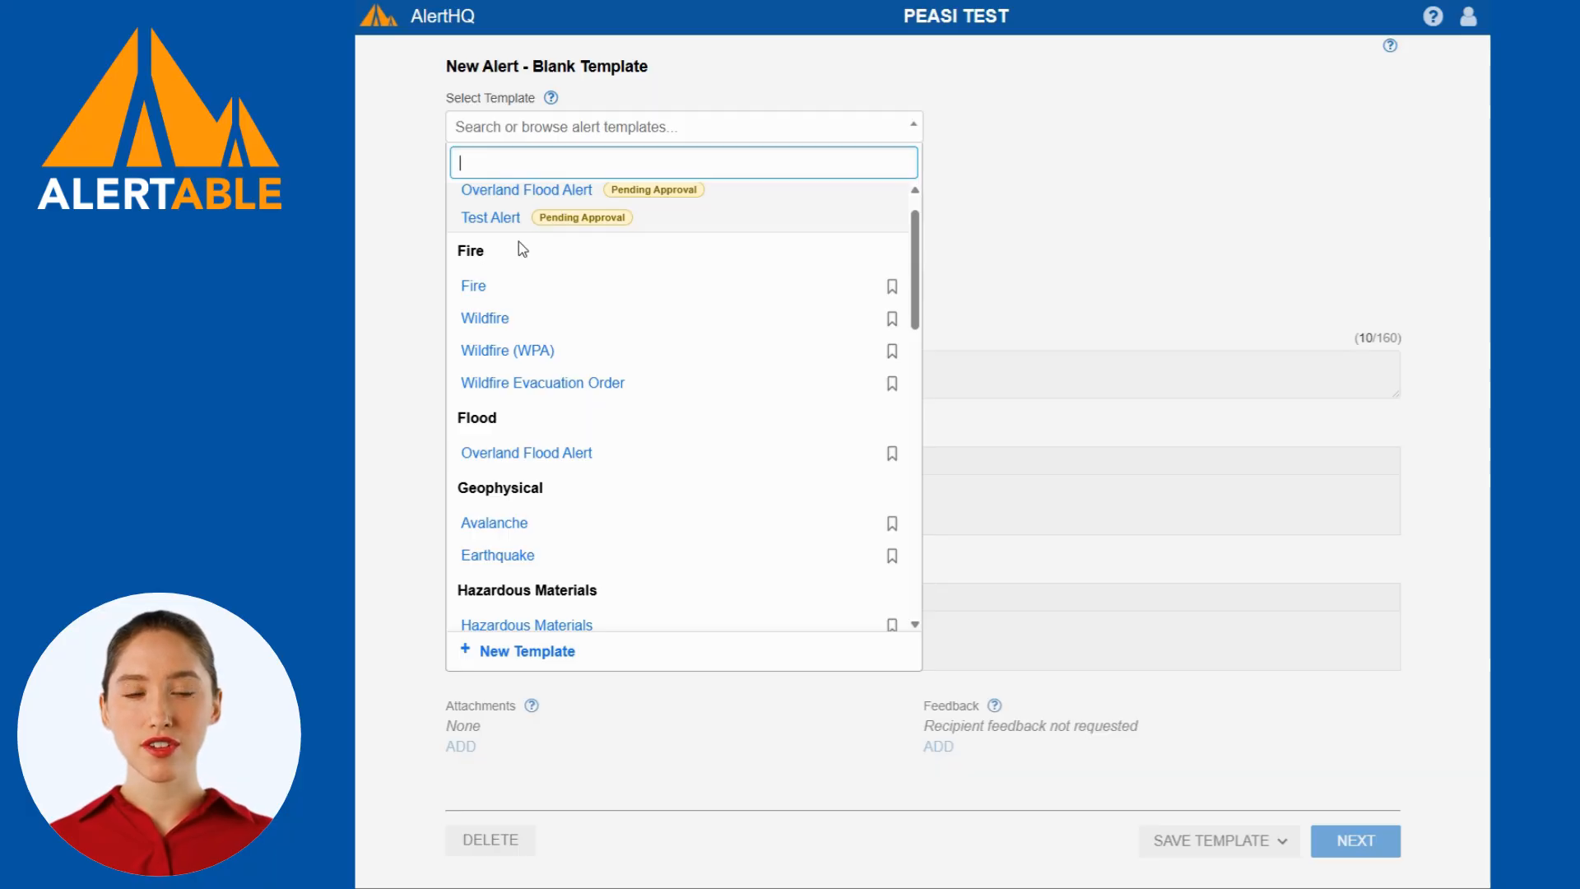
left_click(501, 319)
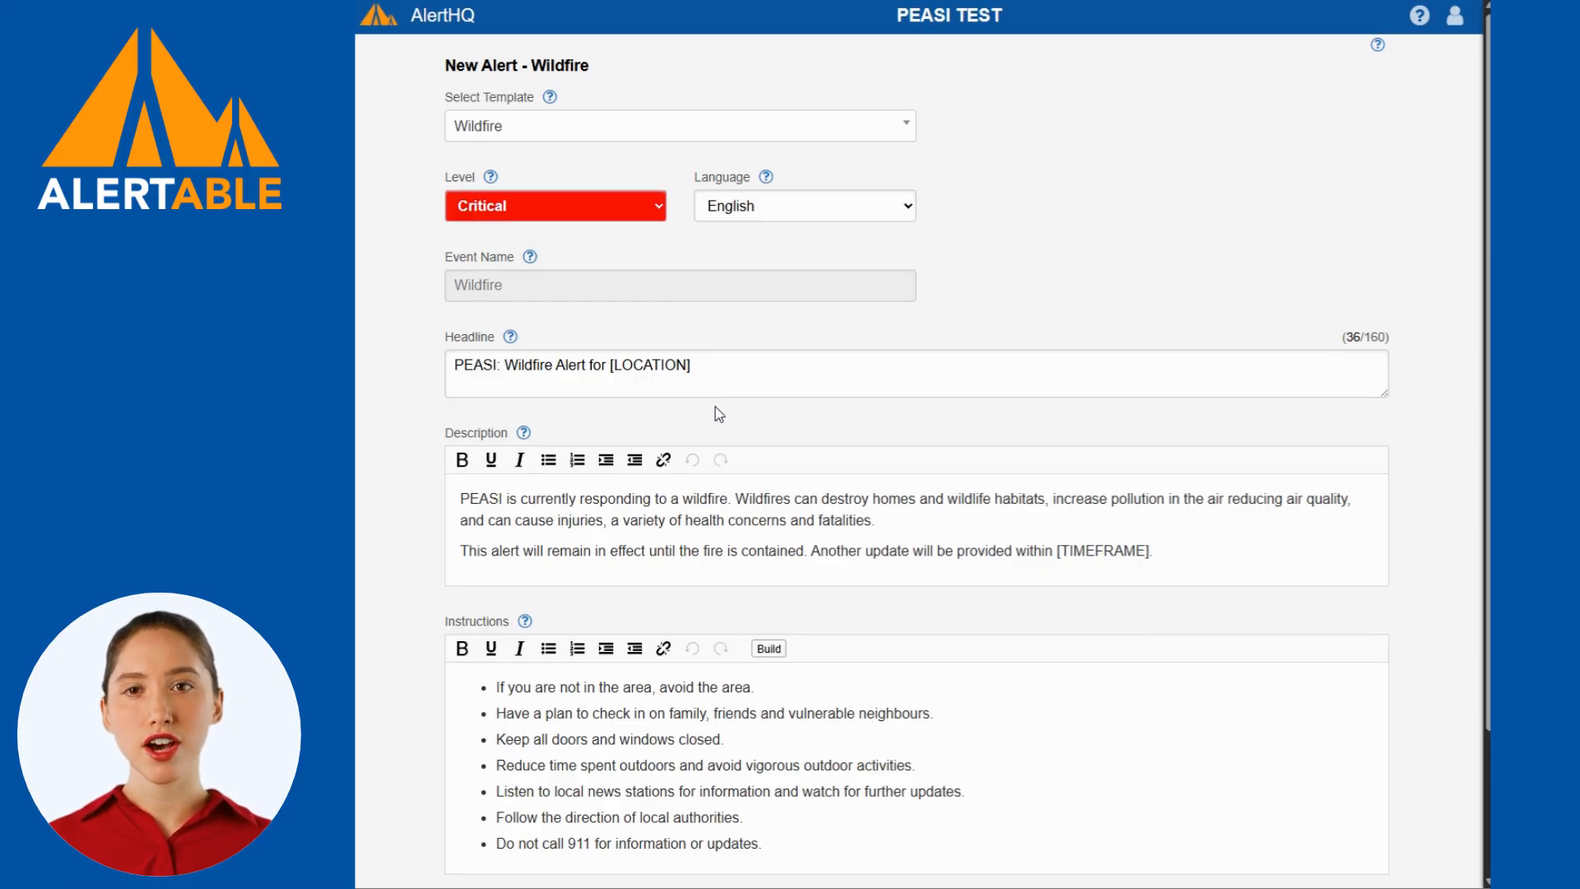
Review the prefilled Wildfire alert content and set the alert level to Advisory.
scroll(715, 407, "down", 2)
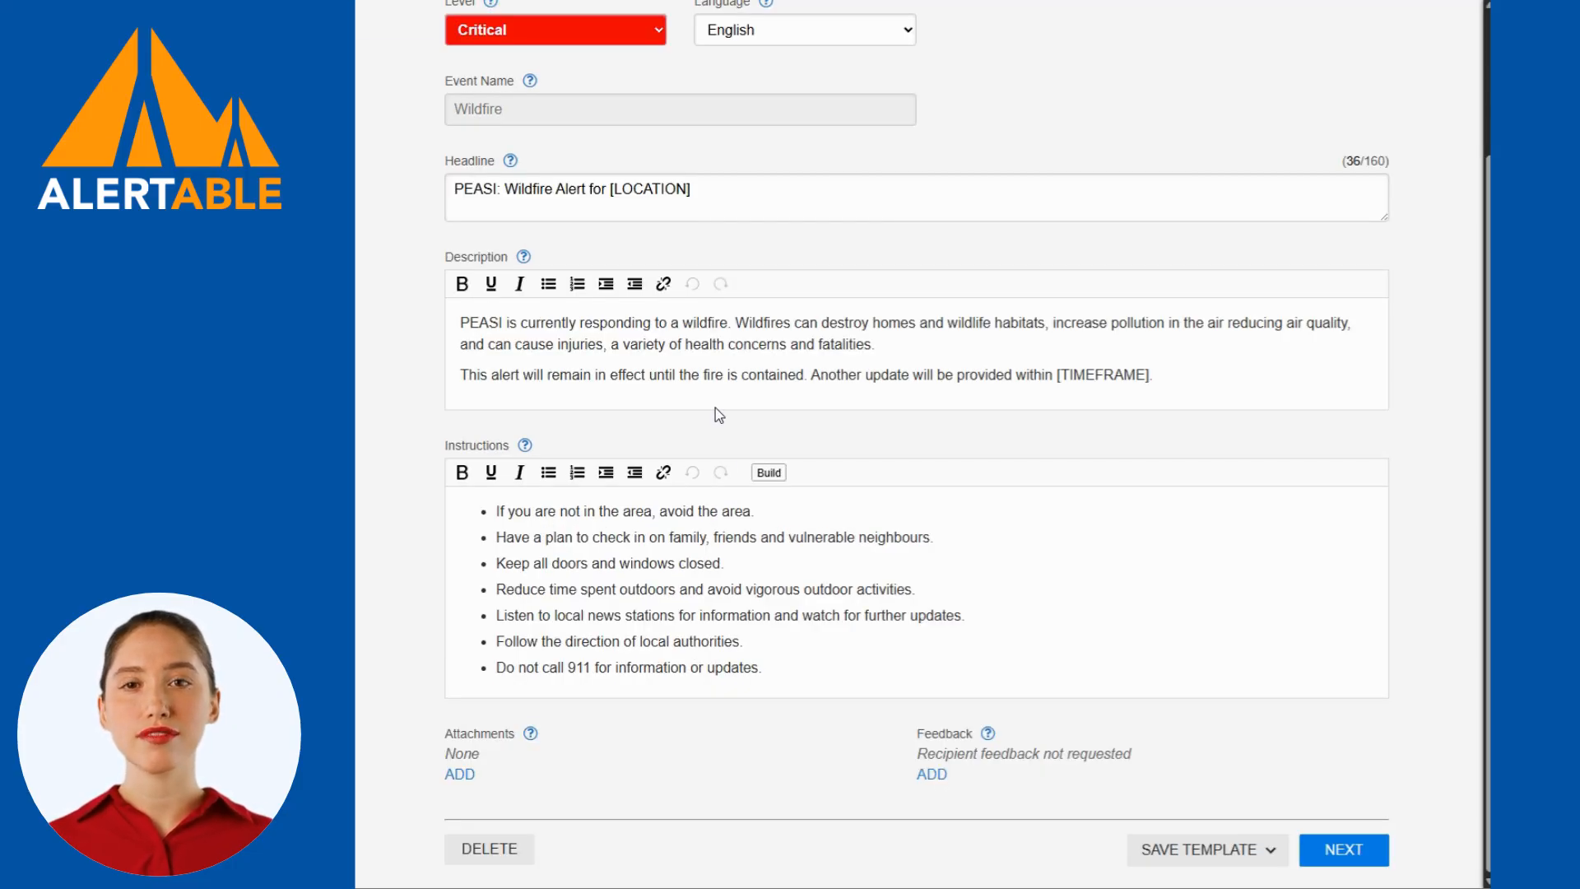
scroll(743, 435, "up", 2)
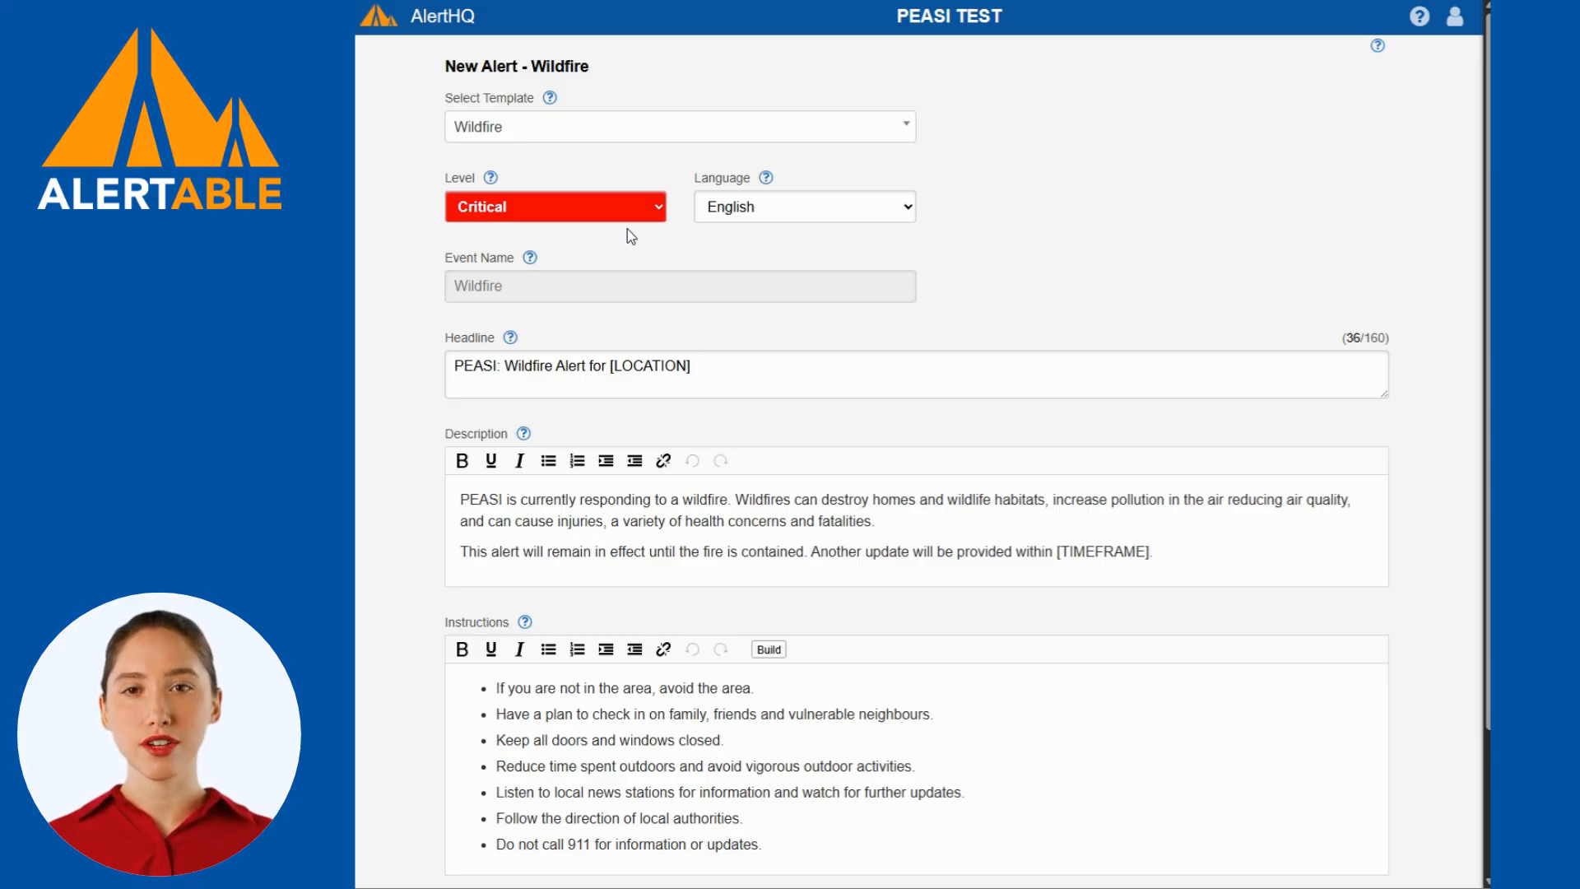
left_click(655, 208)
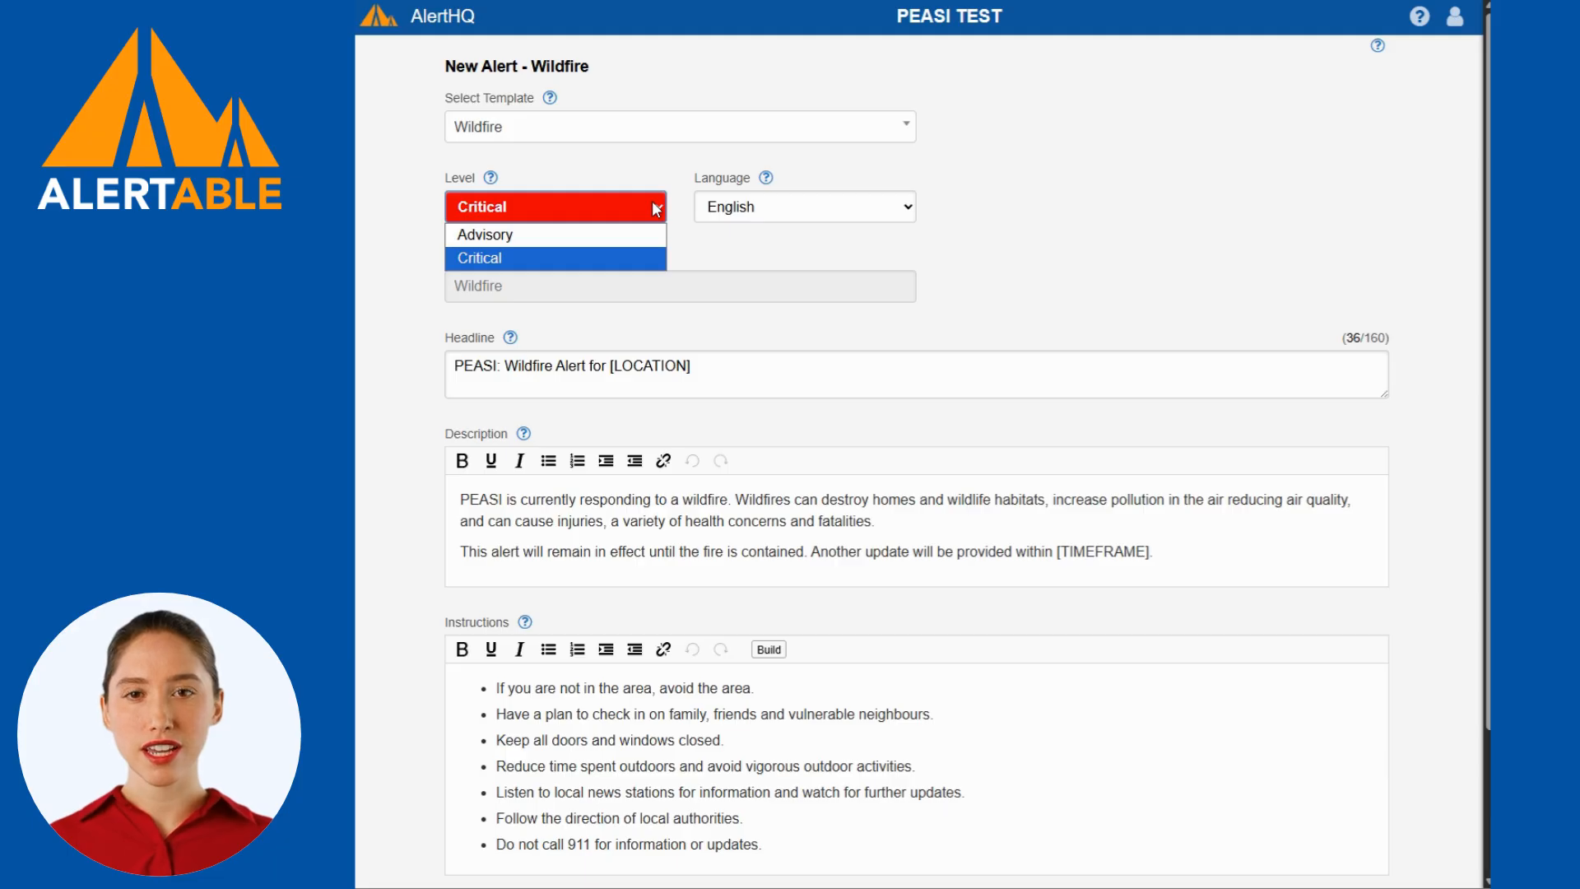
left_click(635, 243)
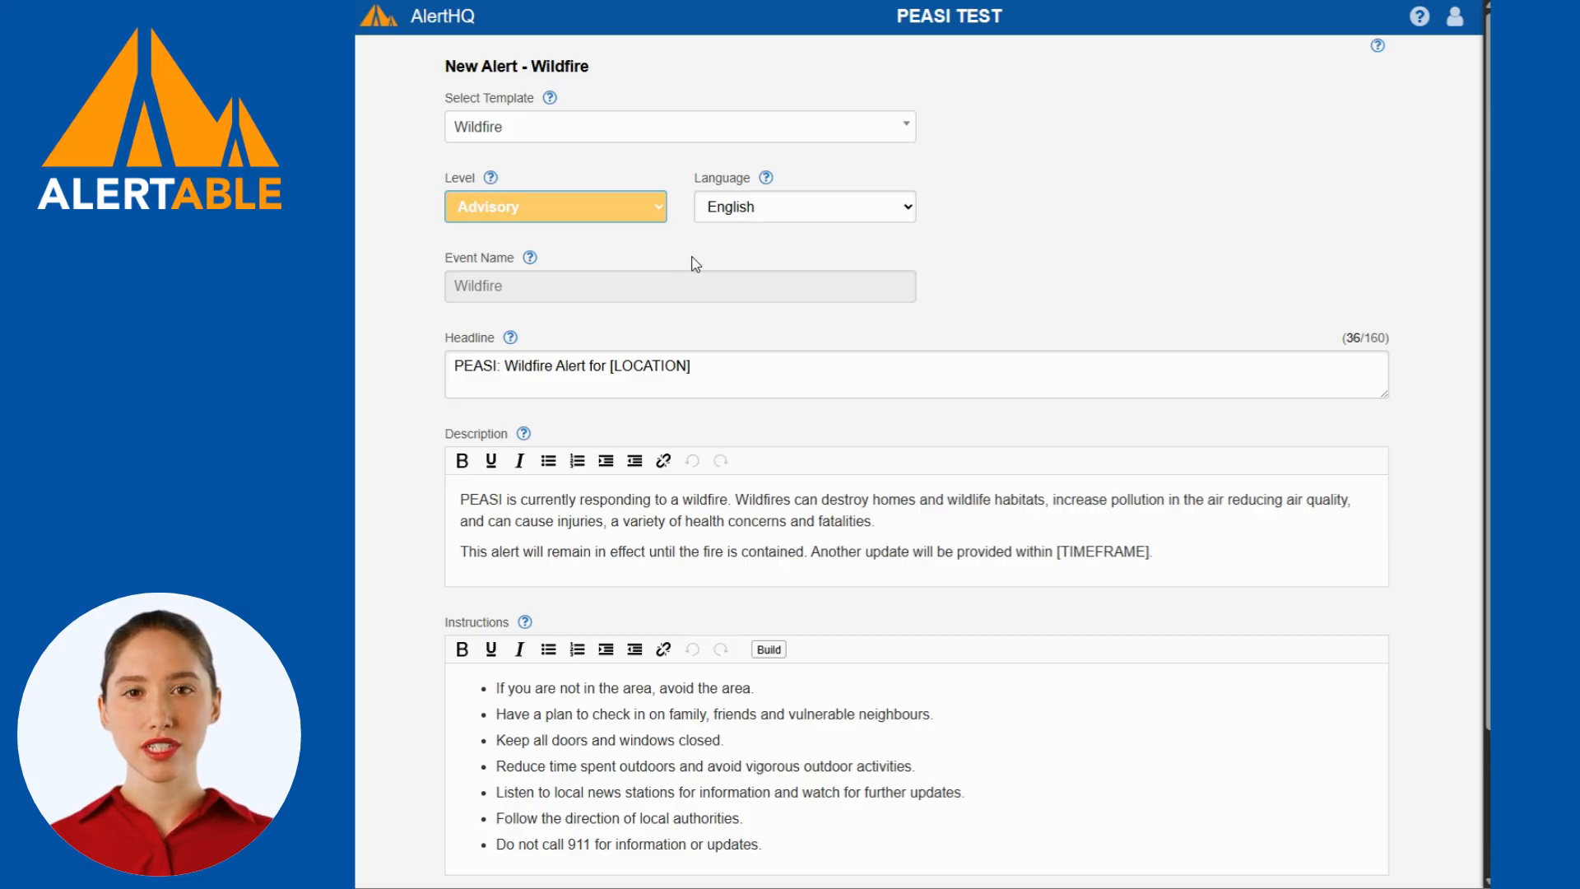
Replace the [LOCATION] placeholder in the headline with Calgary.
left_click(696, 371)
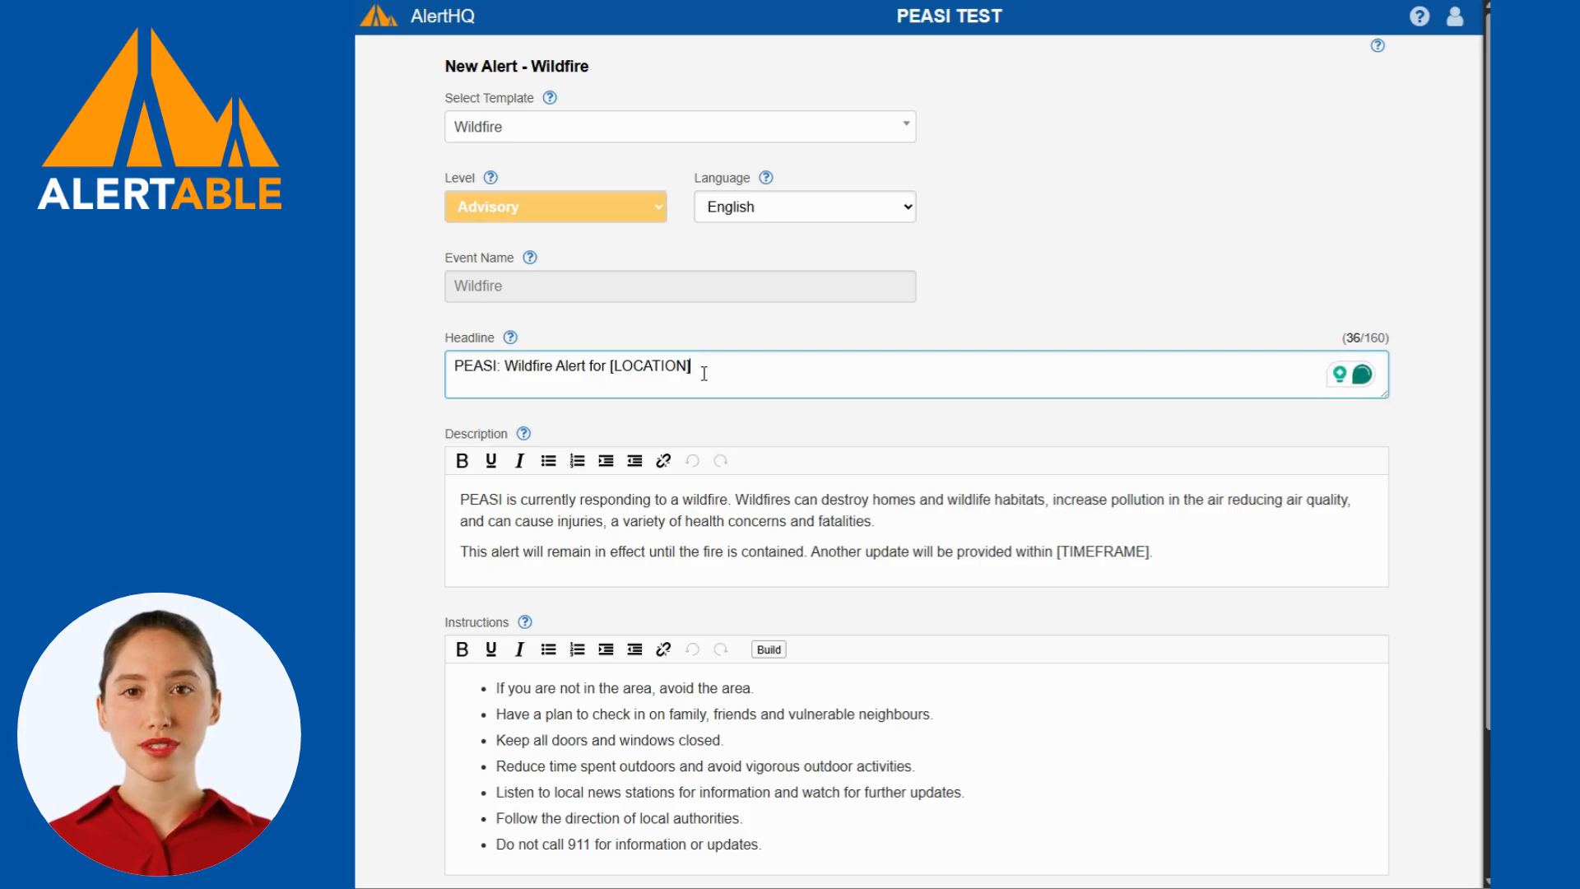
left_click_drag(691, 373, 613, 377)
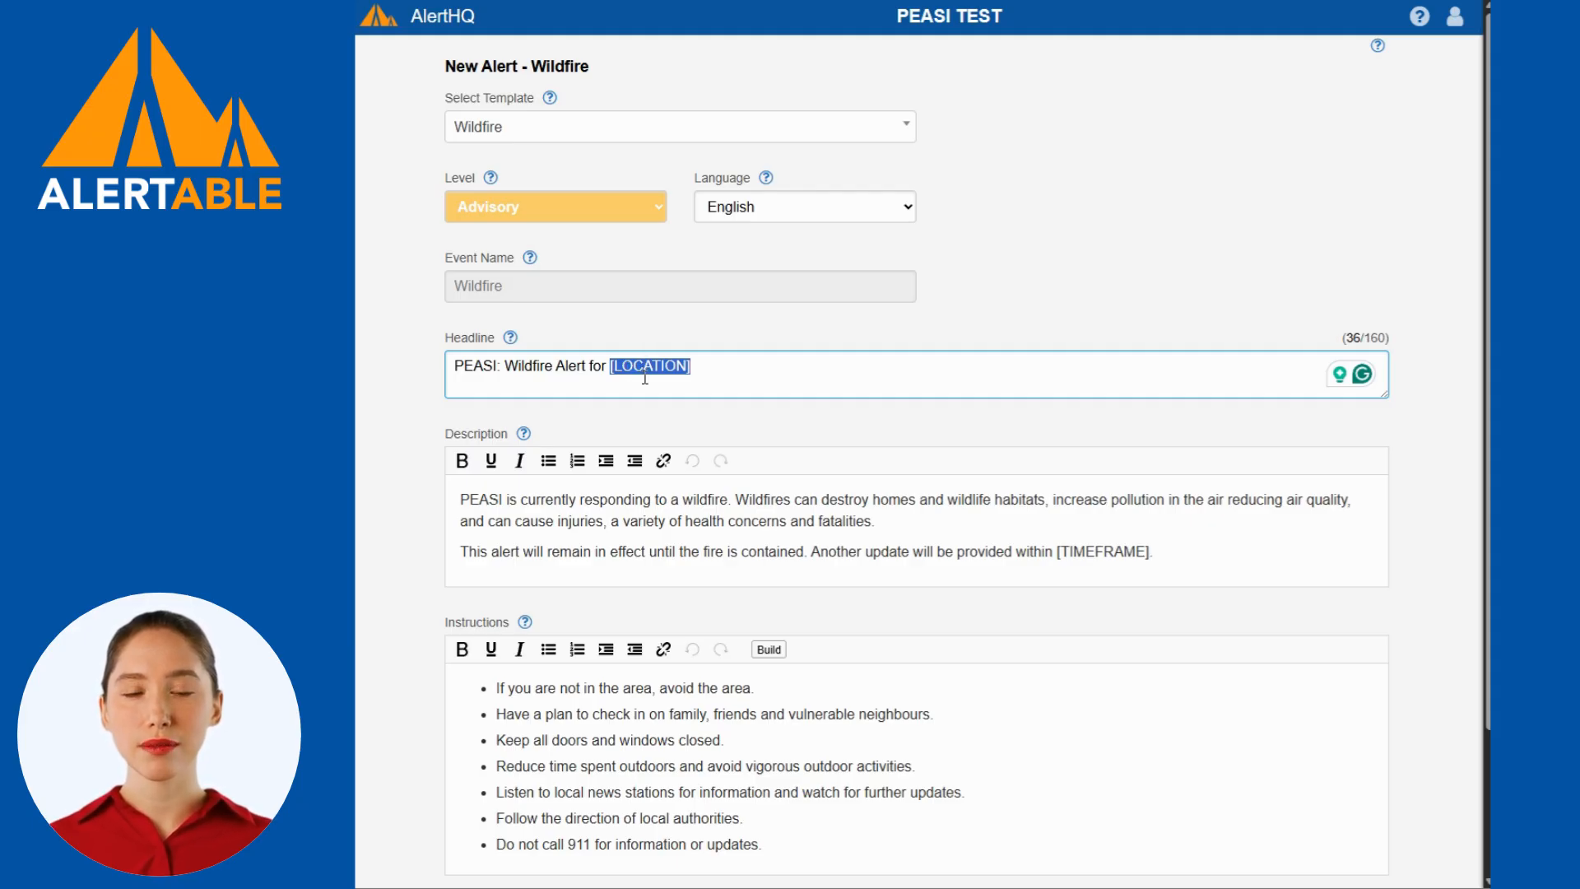
type("Calgary")
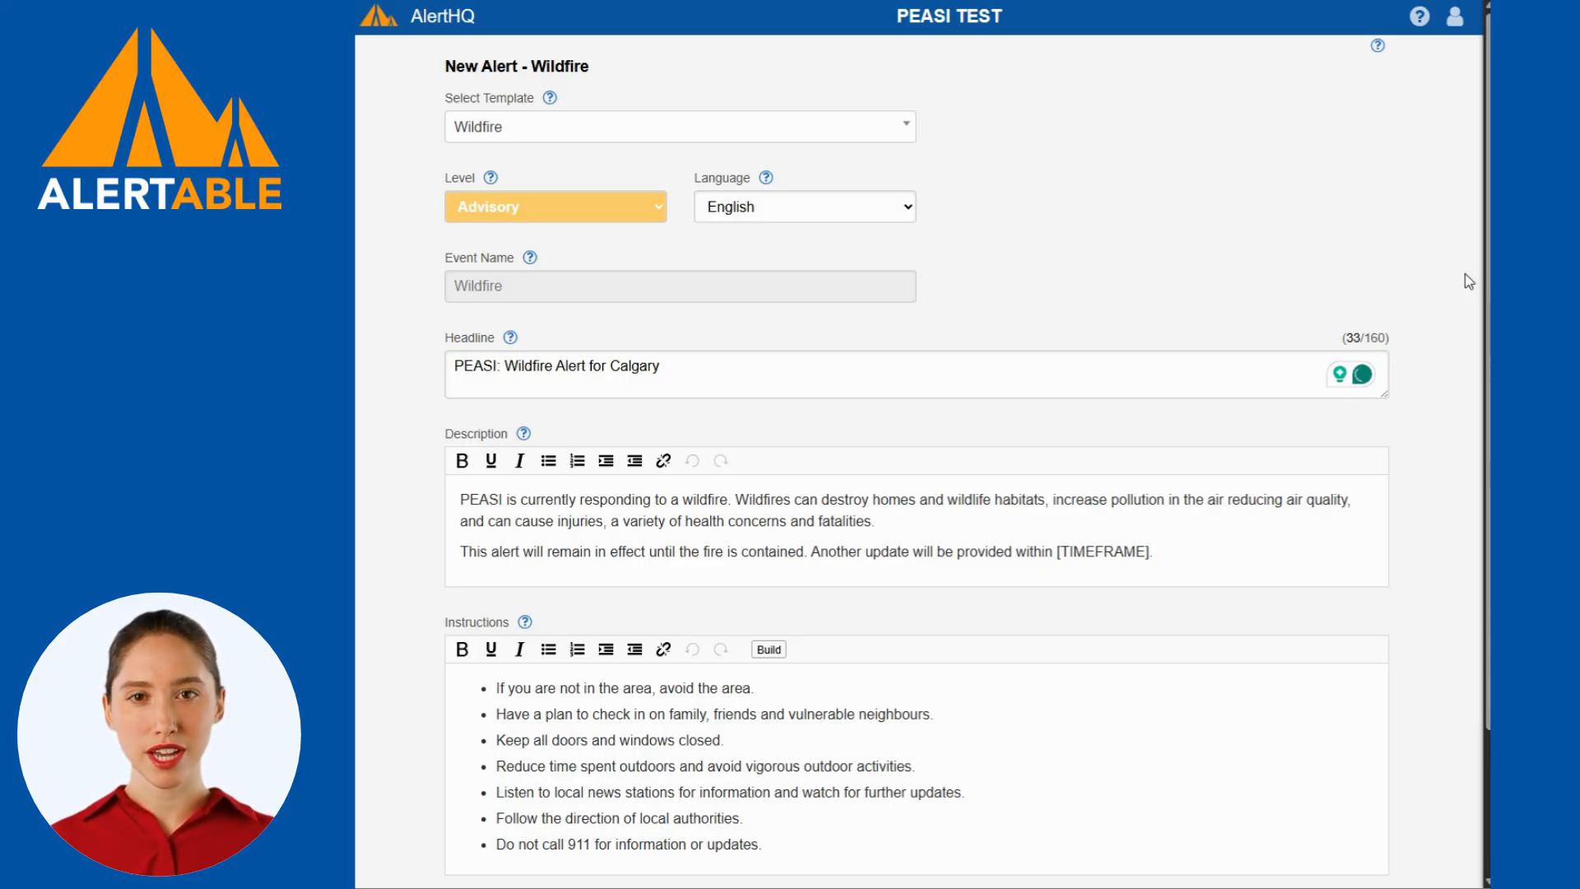
Replace the [TIMEFRAME] placeholder in the description with 6 hours, keeping the final period.
left_click(975, 521)
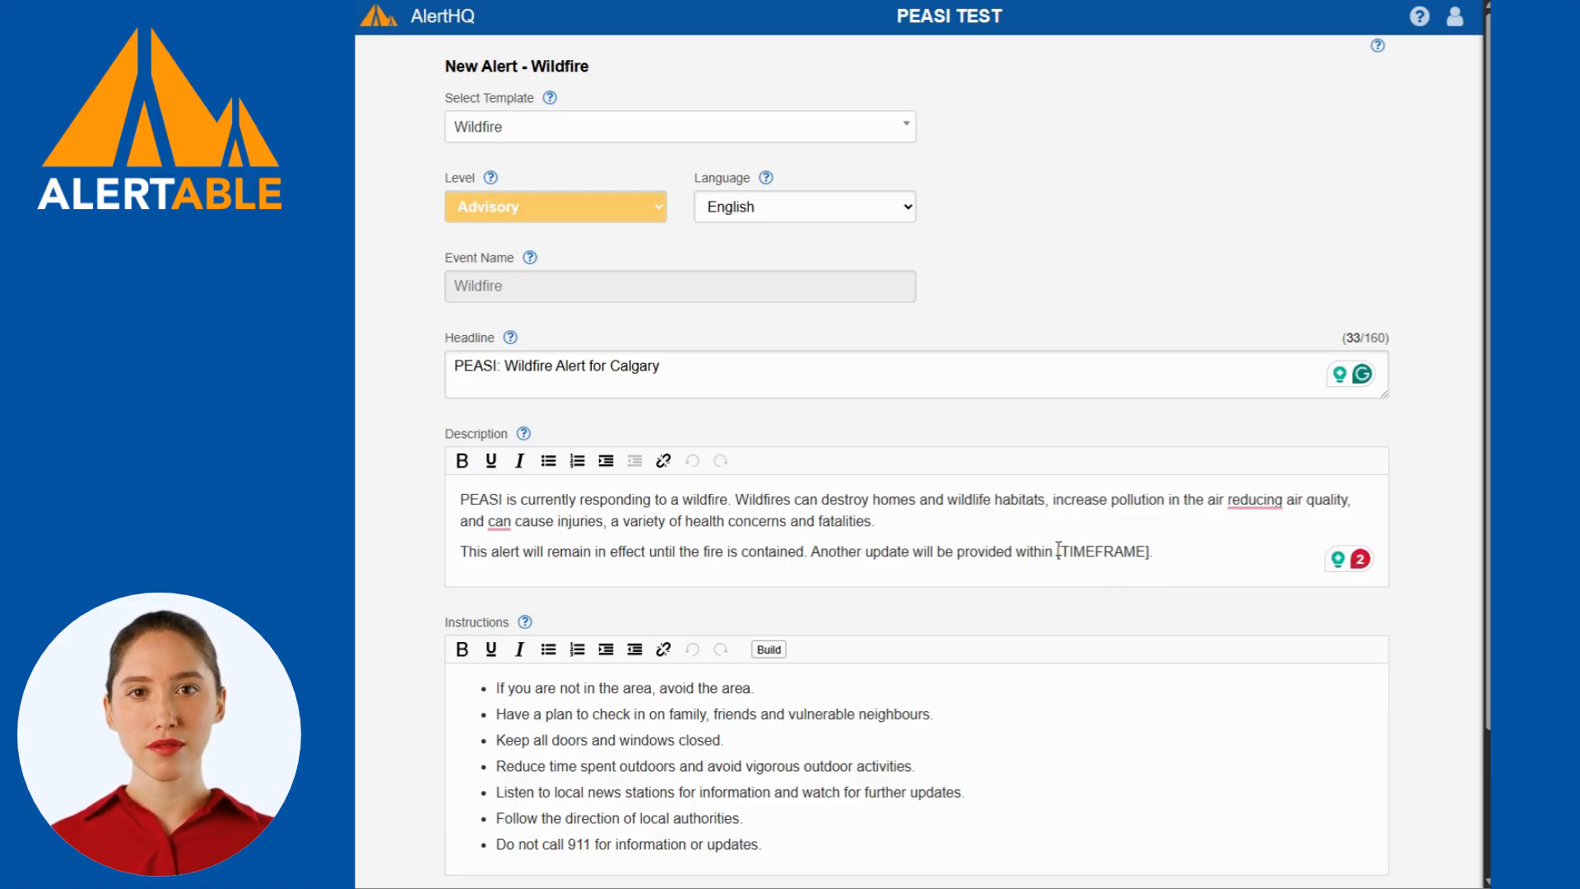
left_click_drag(1057, 551, 1157, 555)
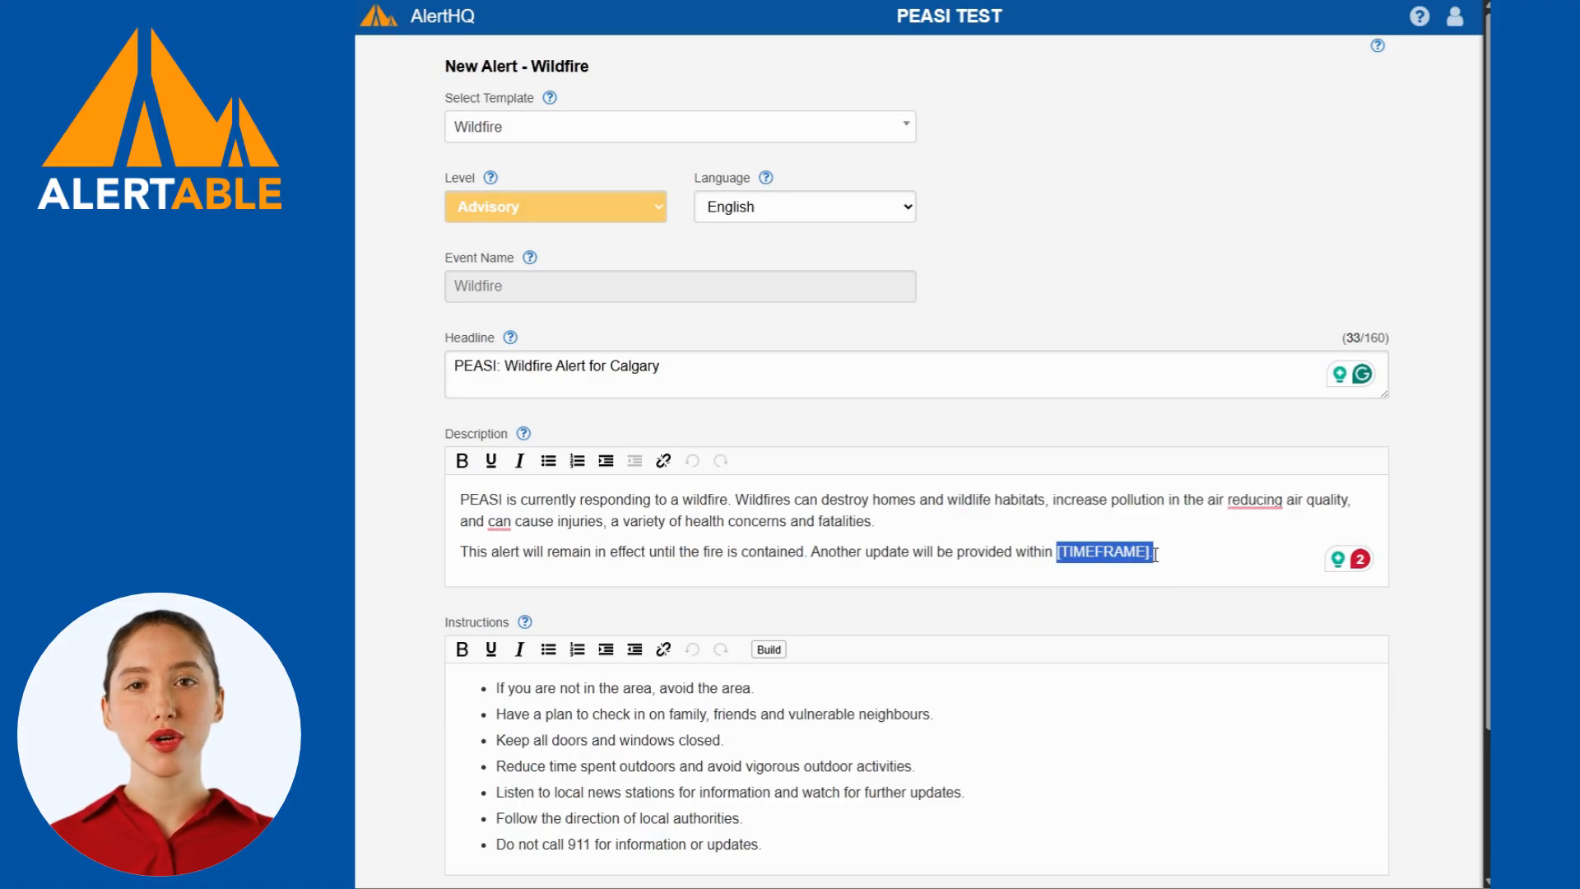
key("shift+Left")
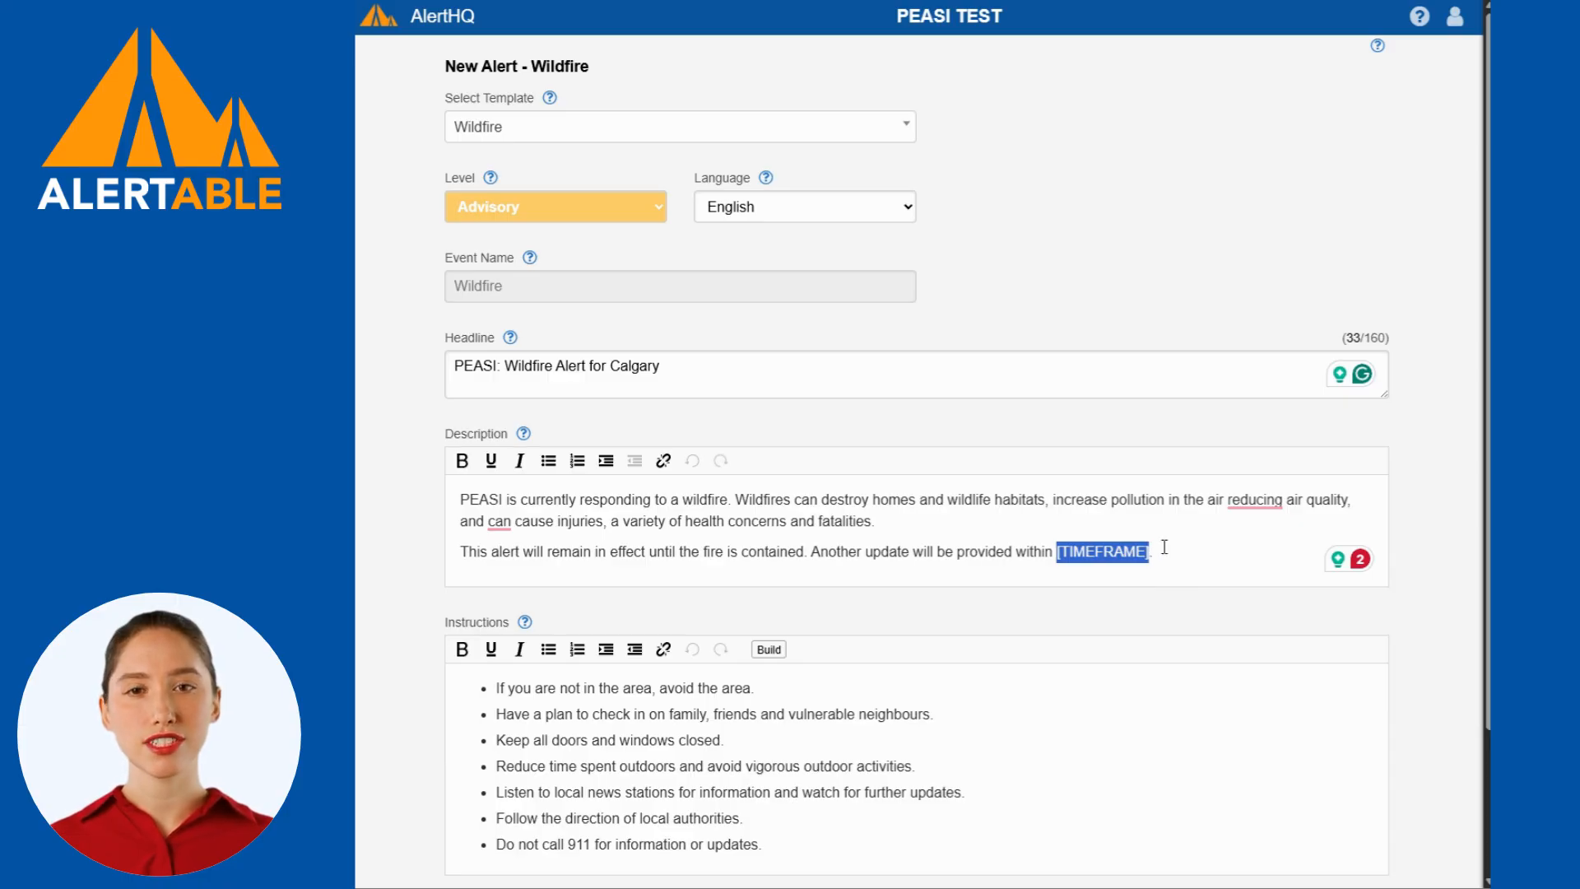
type("6 hours")
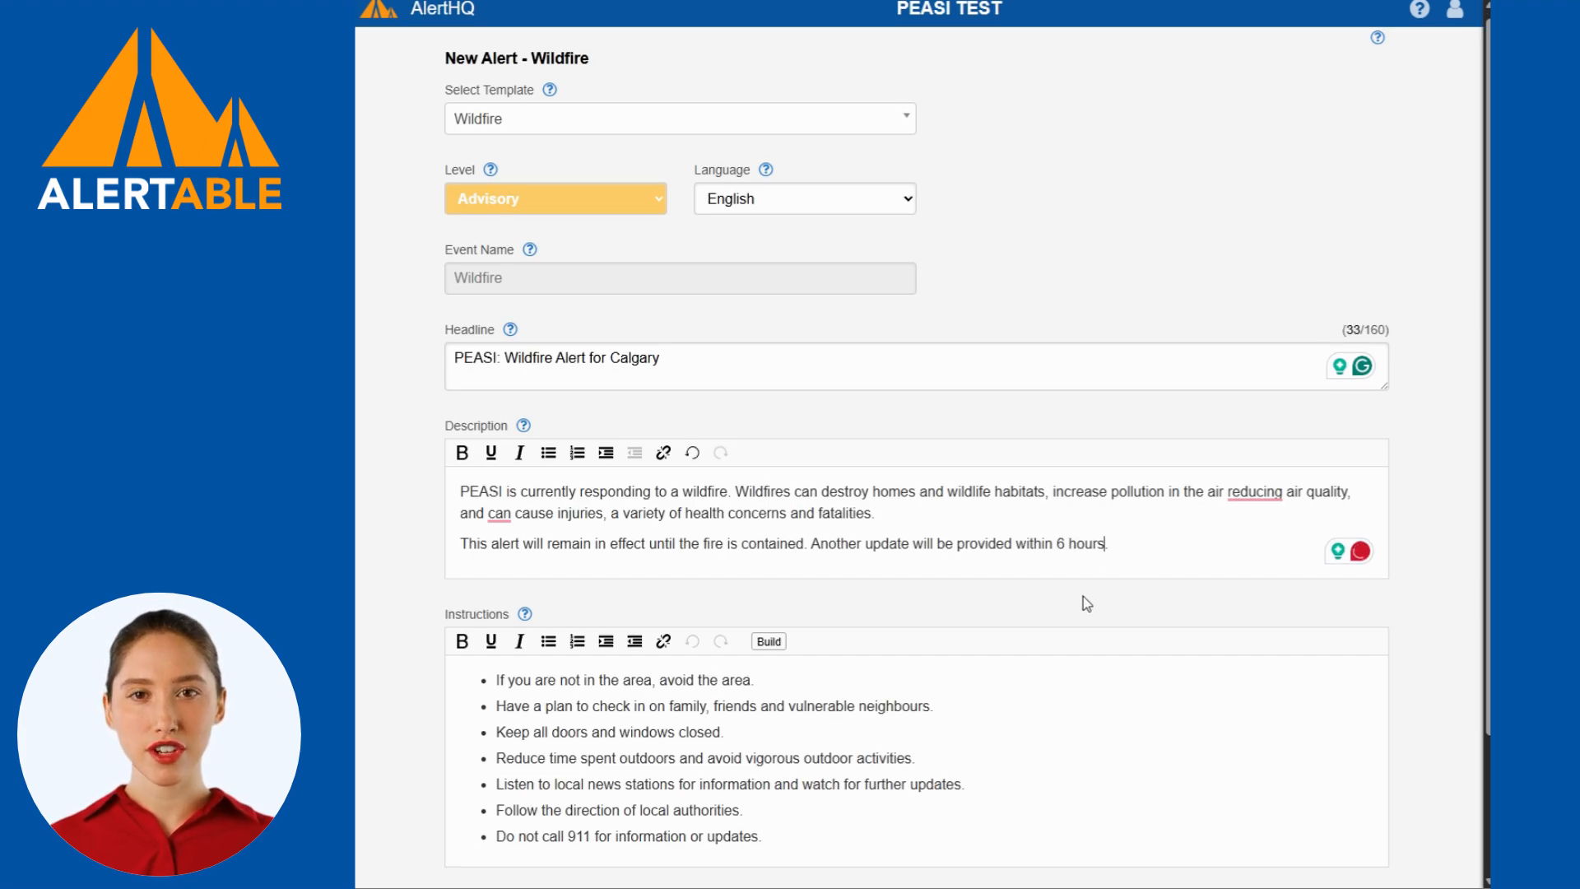
scroll(1083, 598, "down", 2)
left_click(846, 664)
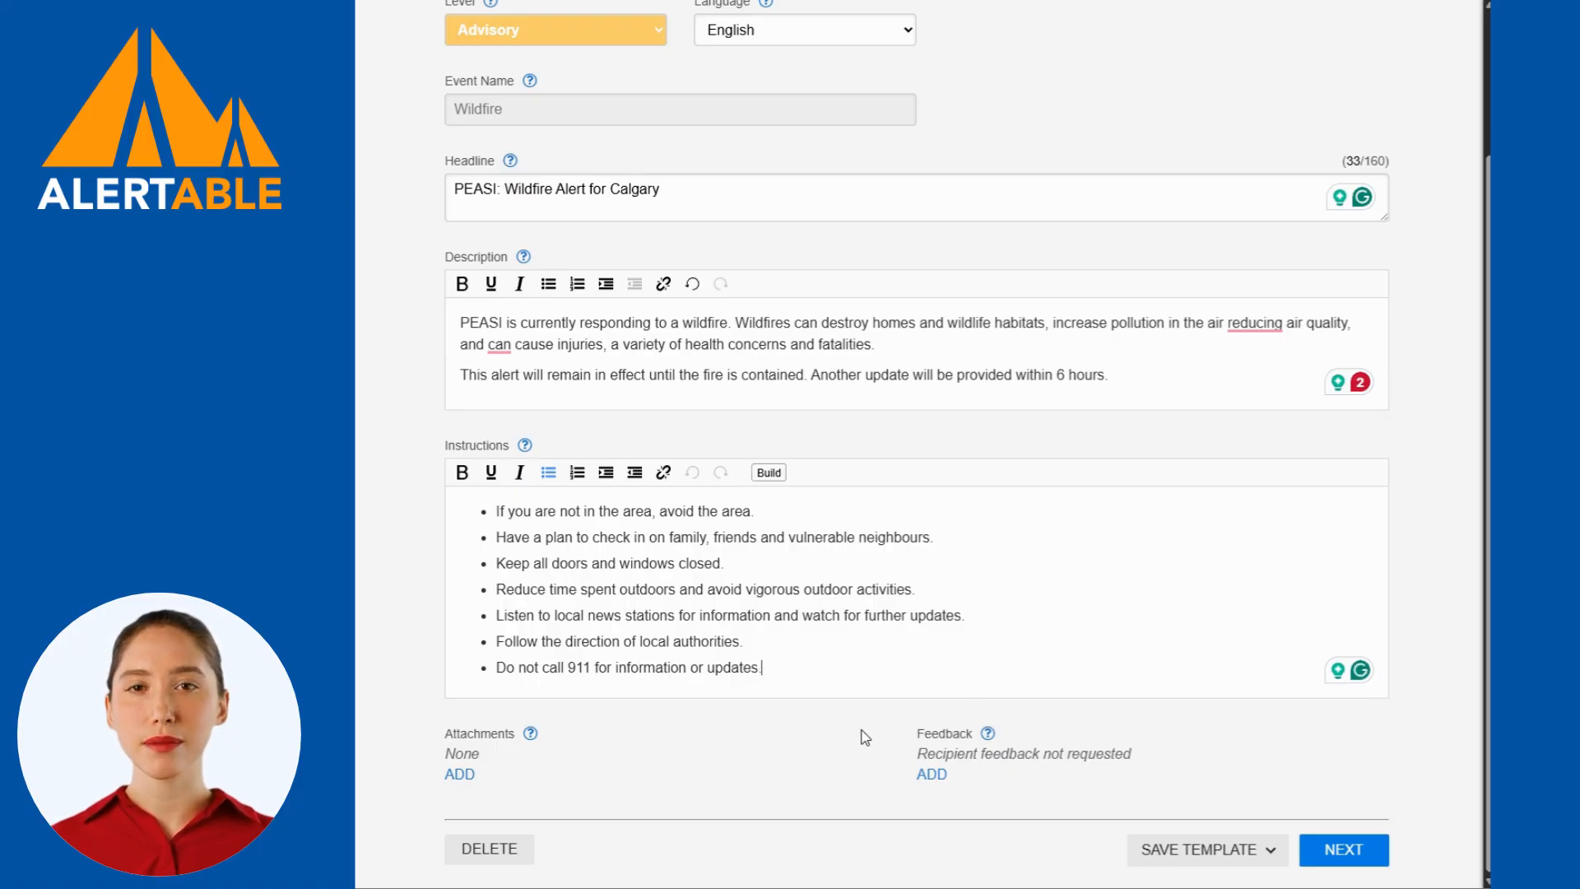
left_click(821, 750)
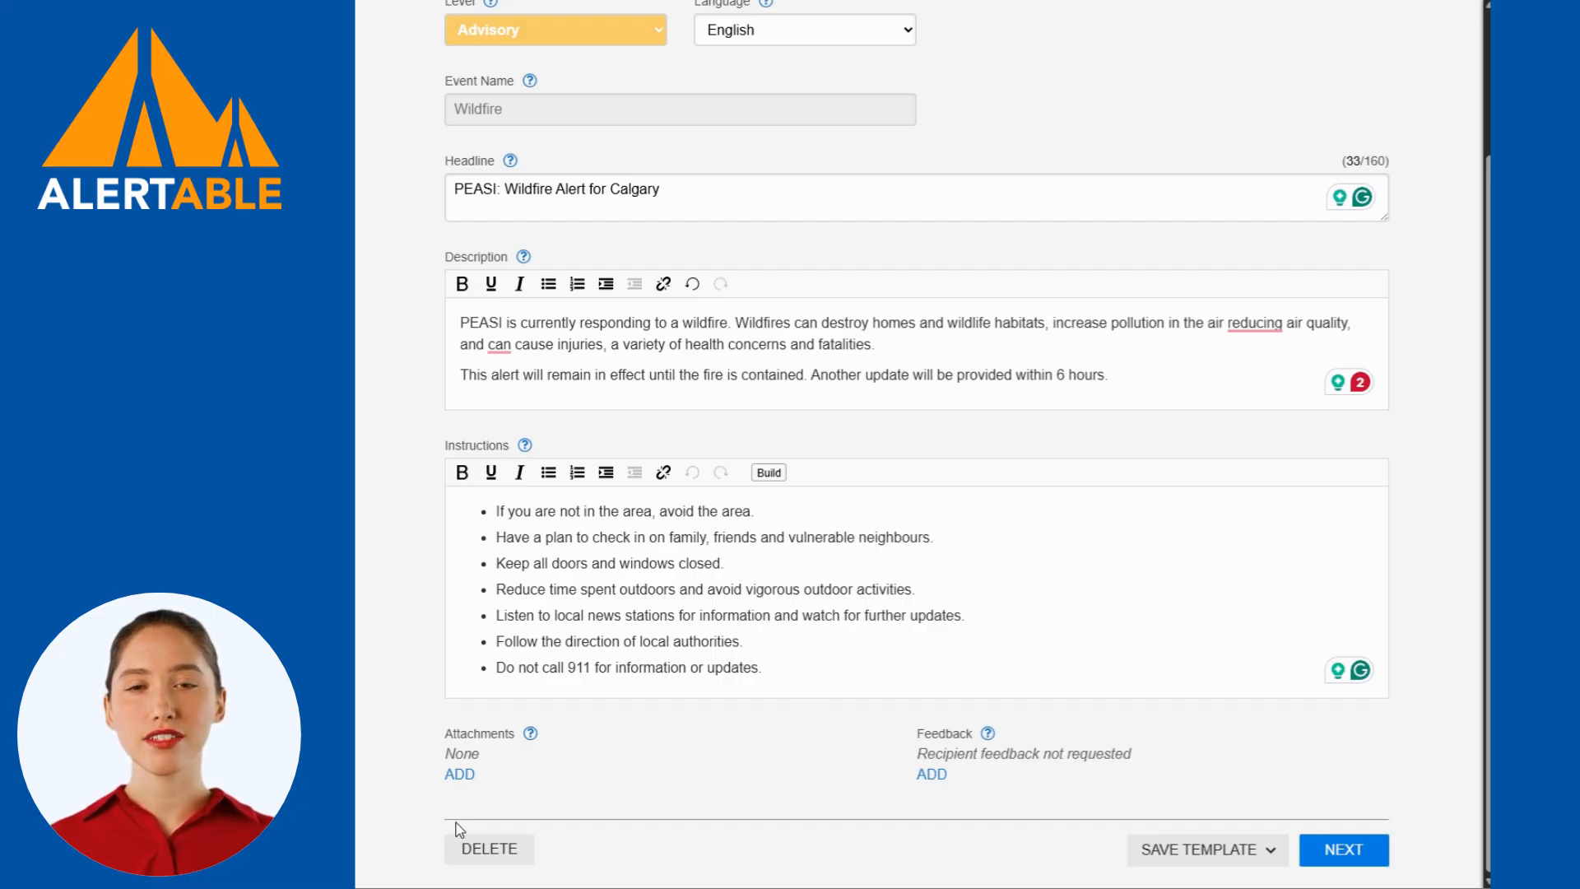
Check the attachment options and the available recipient feedback types without adding either to the alert.
left_click(460, 774)
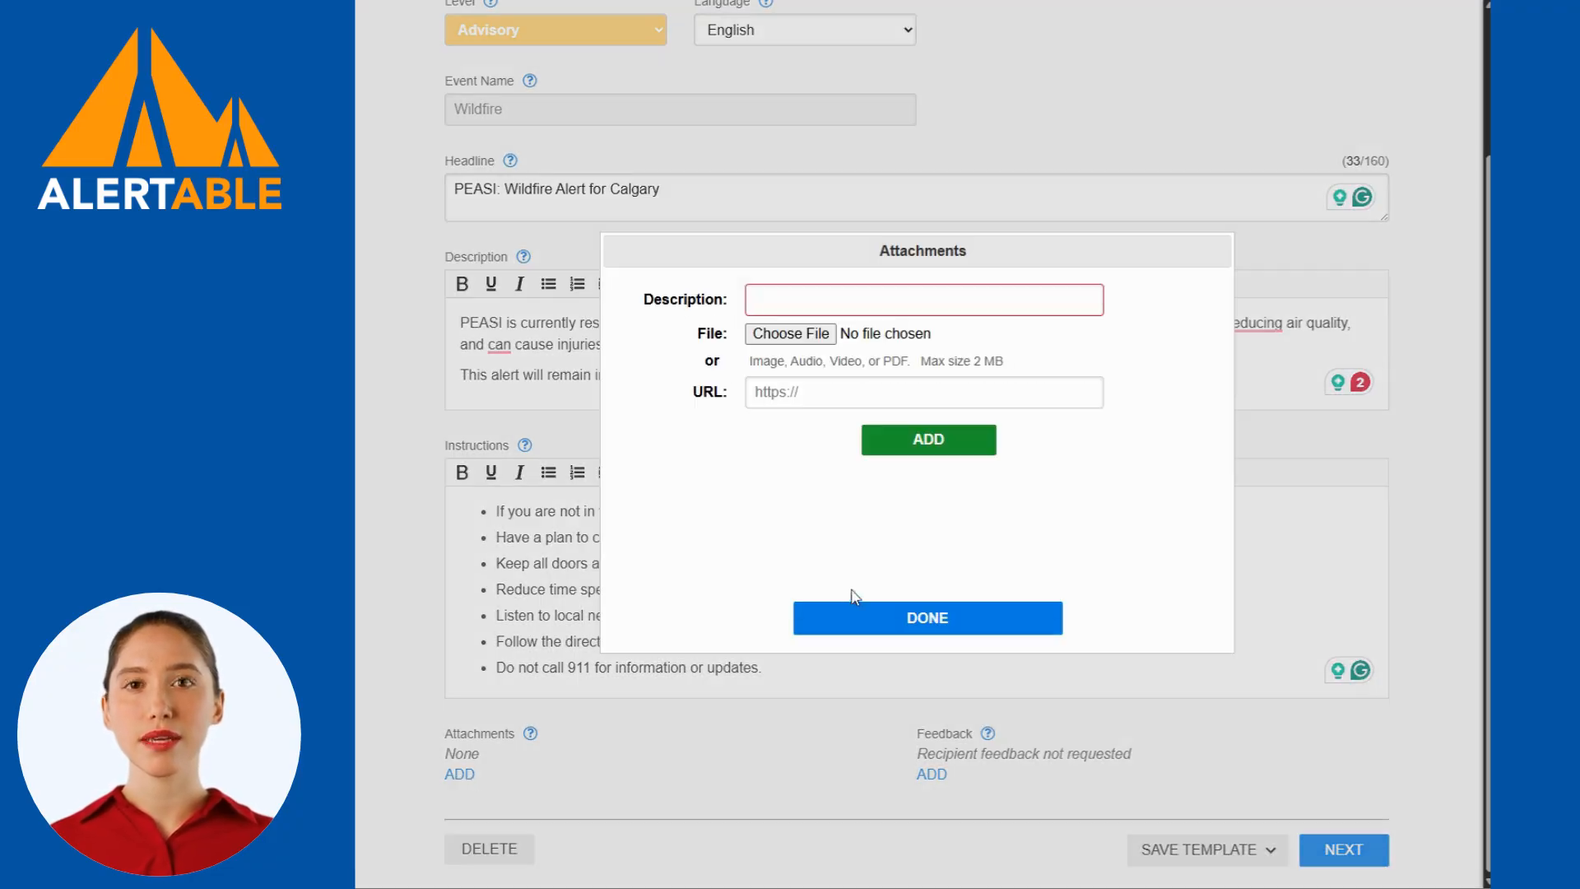
left_click(951, 618)
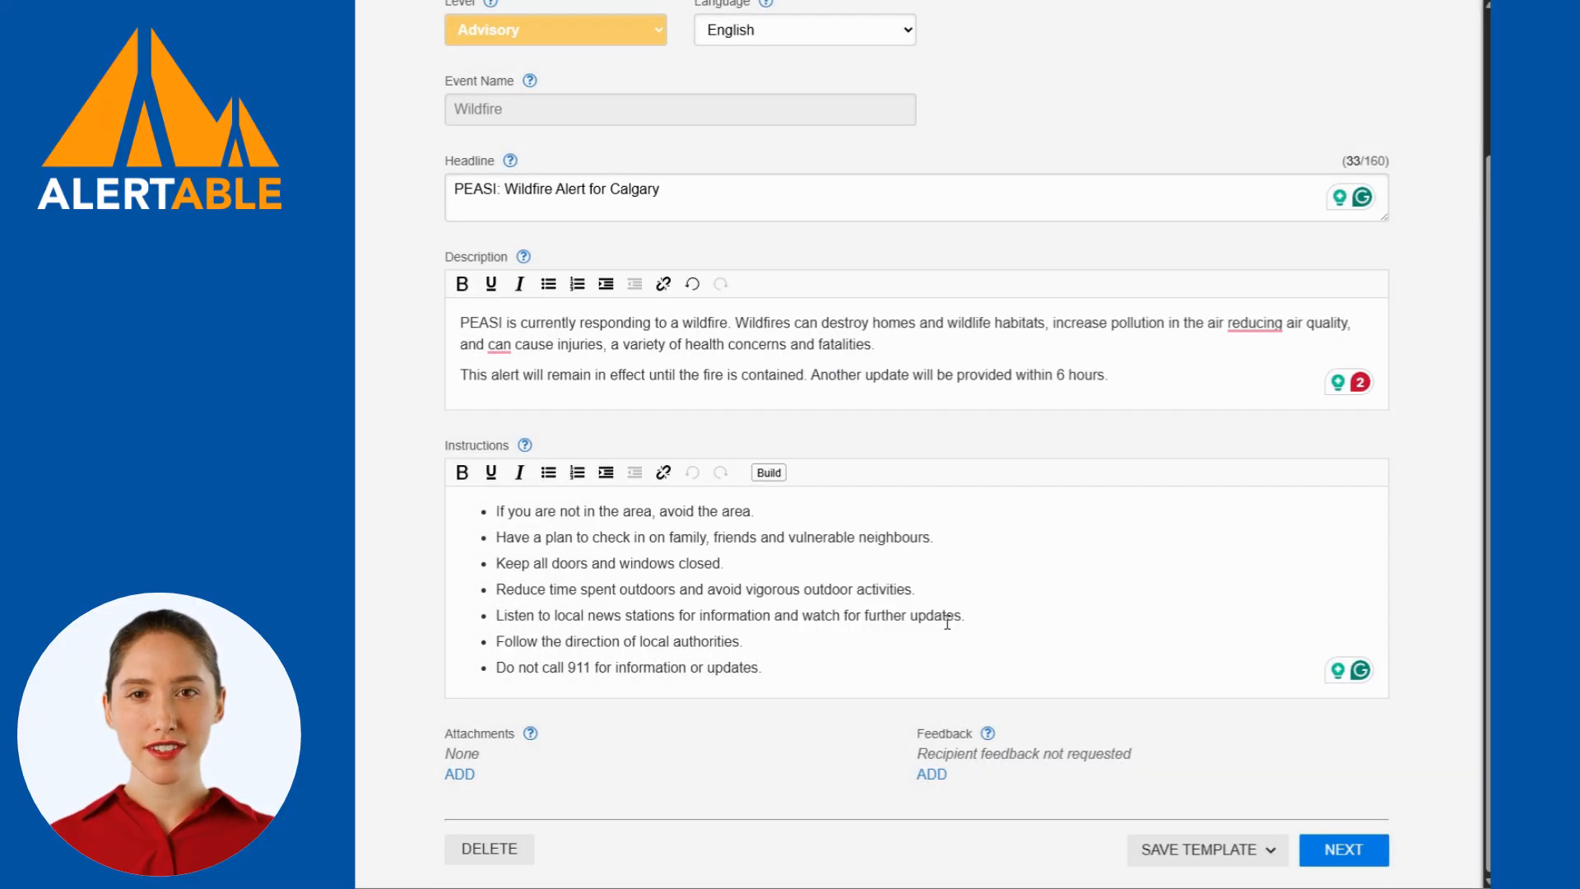
left_click(934, 775)
left_click(1006, 416)
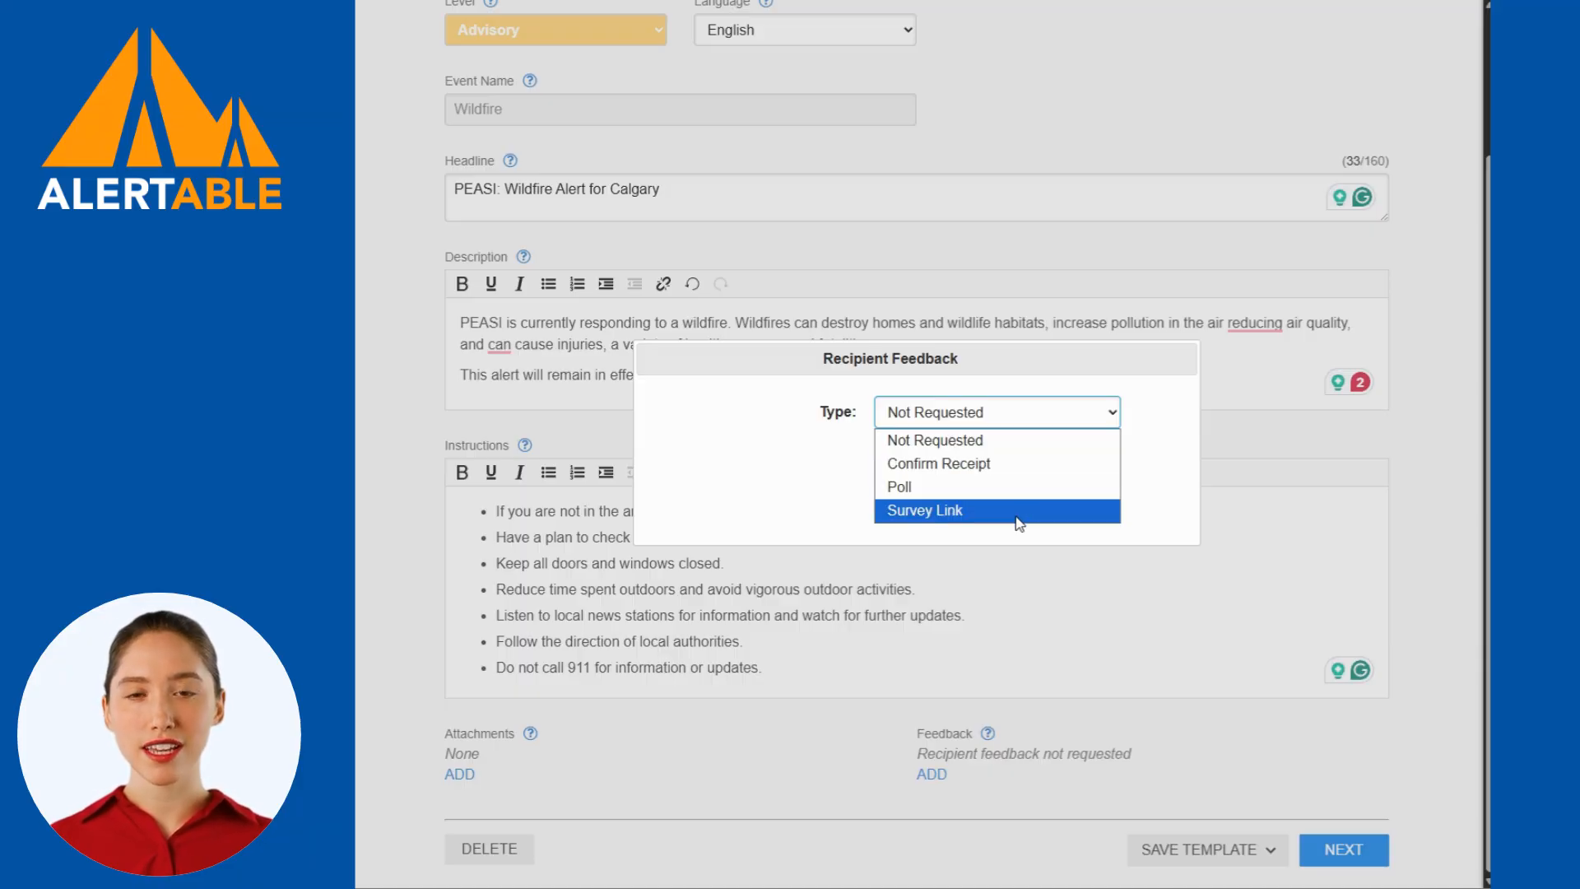
left_click(870, 727)
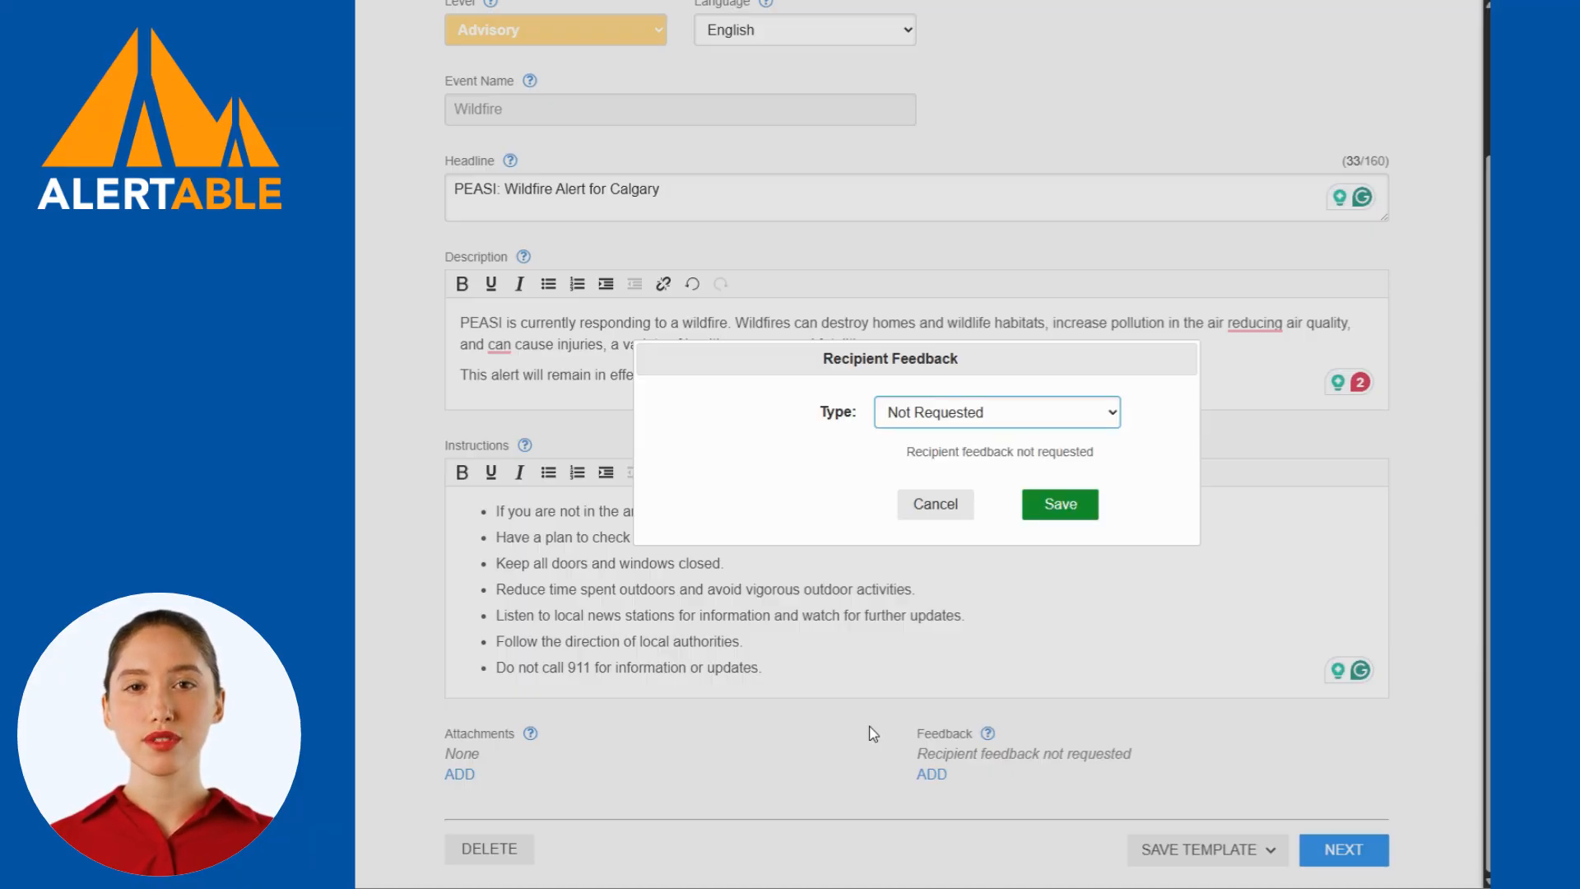
left_click(955, 503)
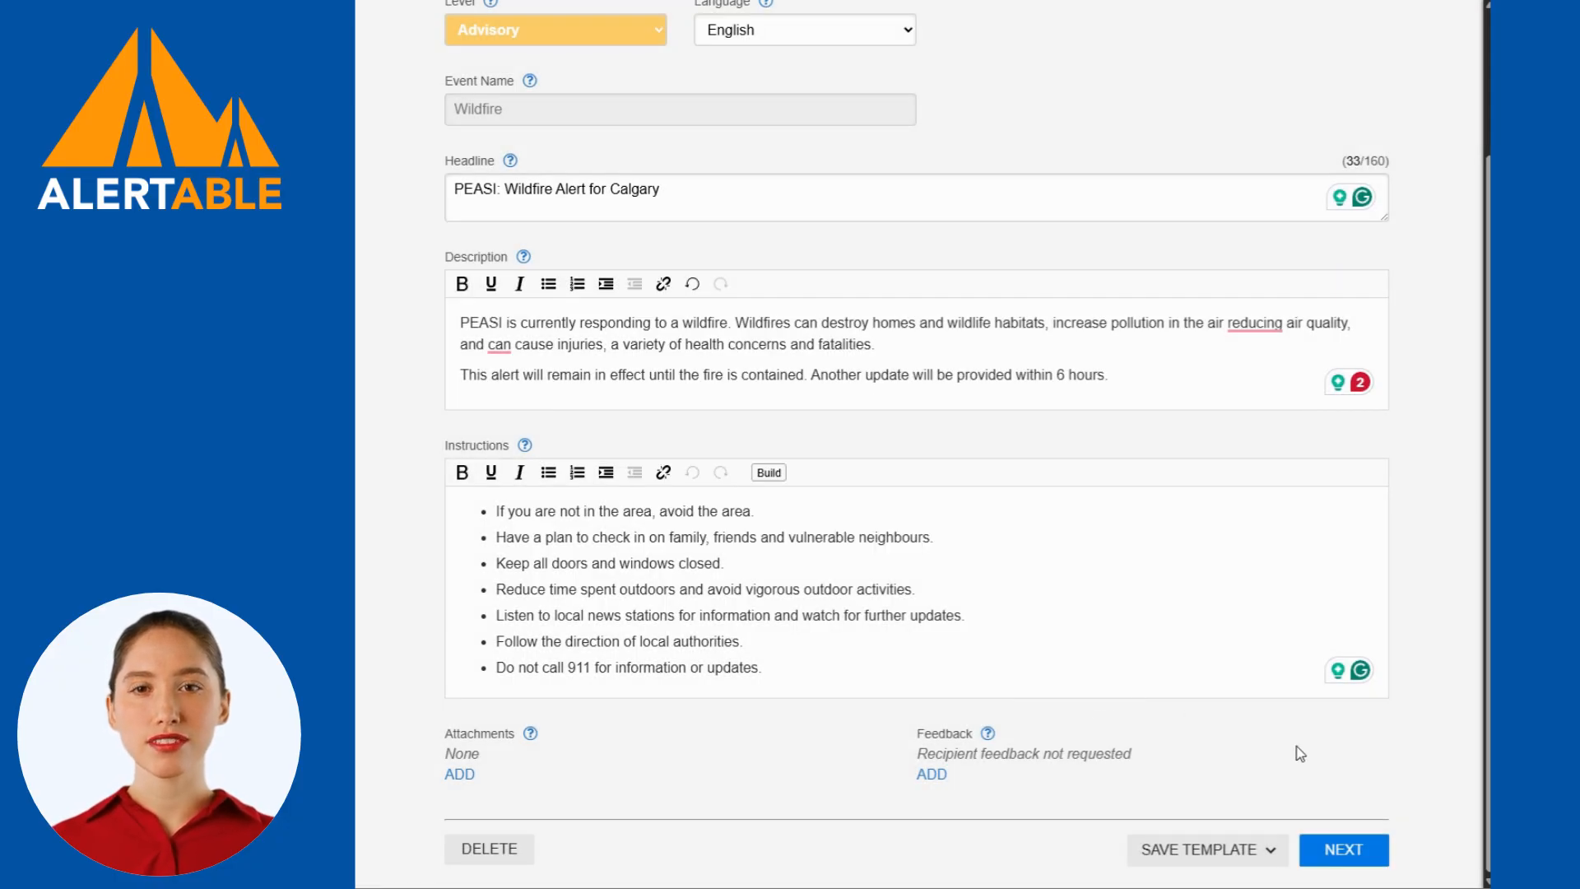
Continue to alert targeting and briefly switch the Calgary location under Alberta on and off to bring the map to the city.
left_click(1367, 851)
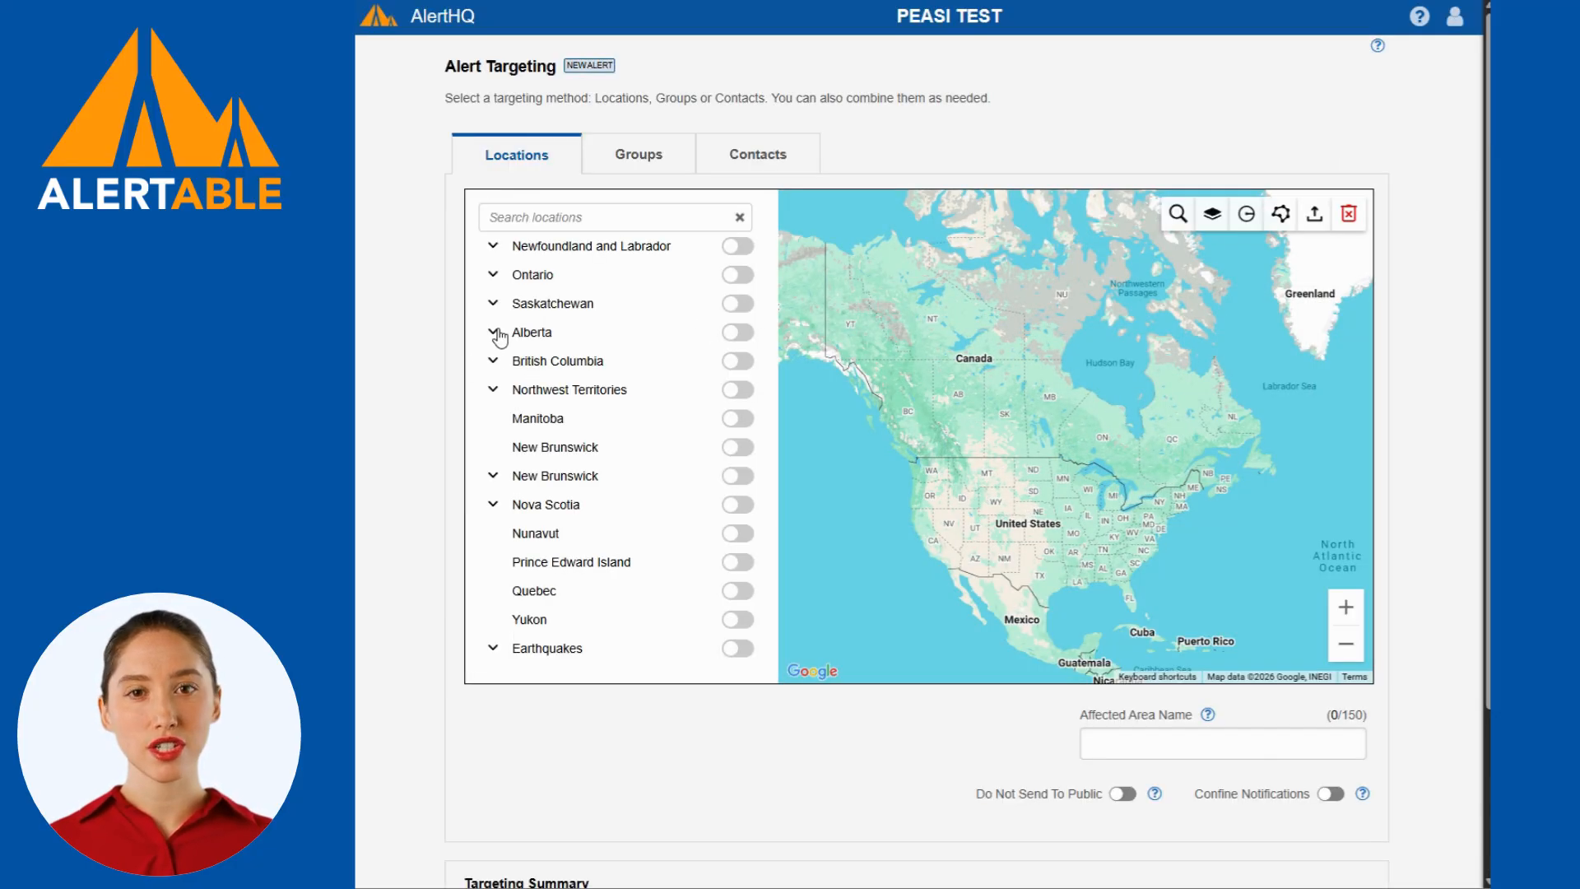
left_click(494, 333)
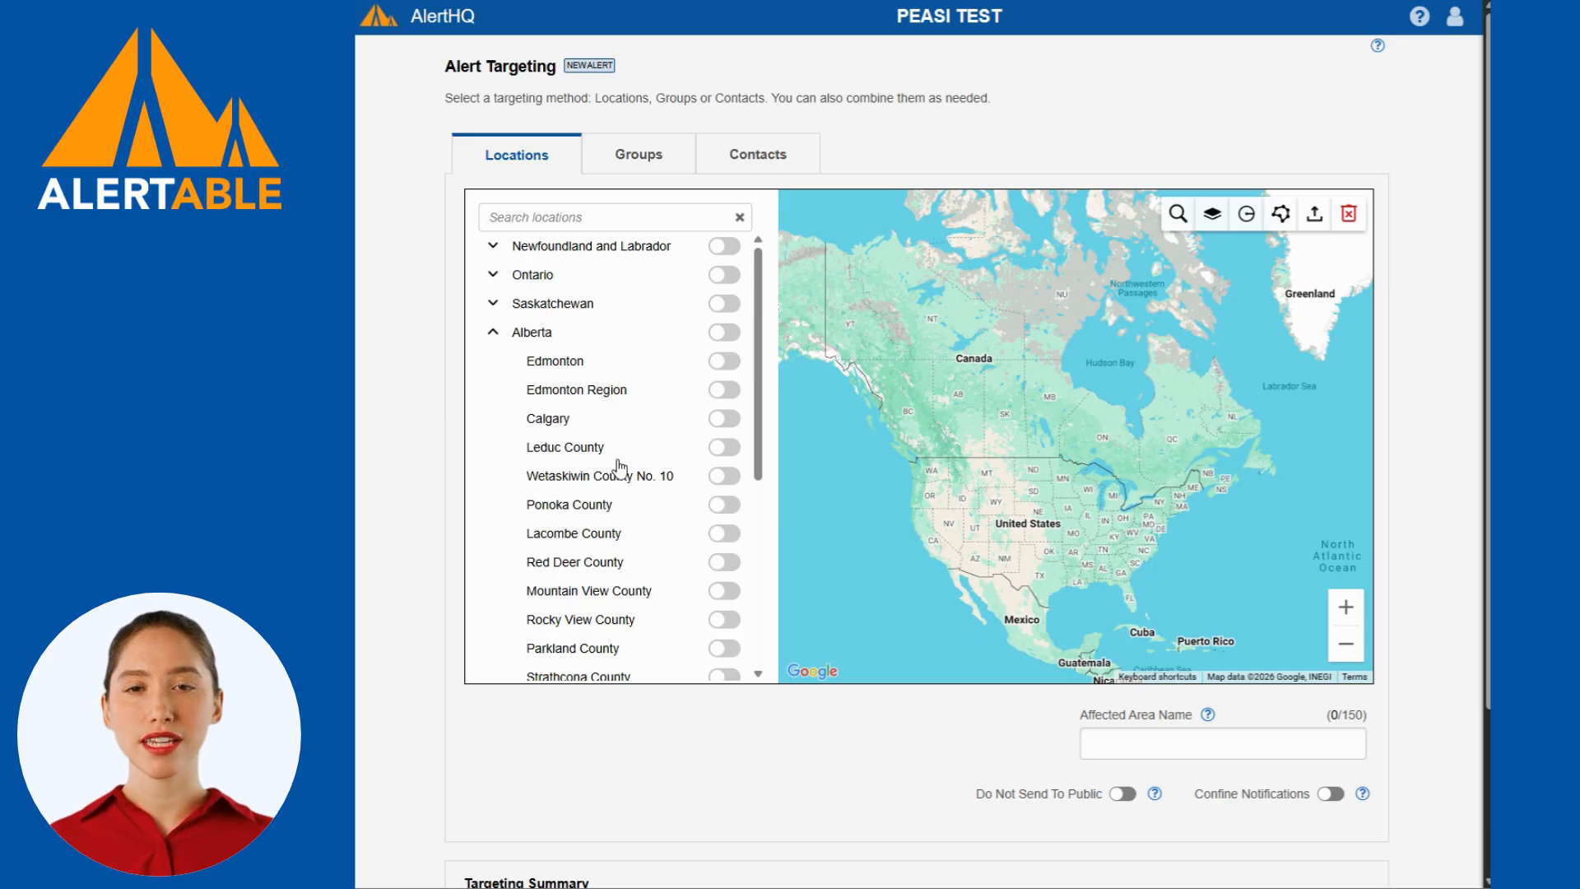
left_click(725, 419)
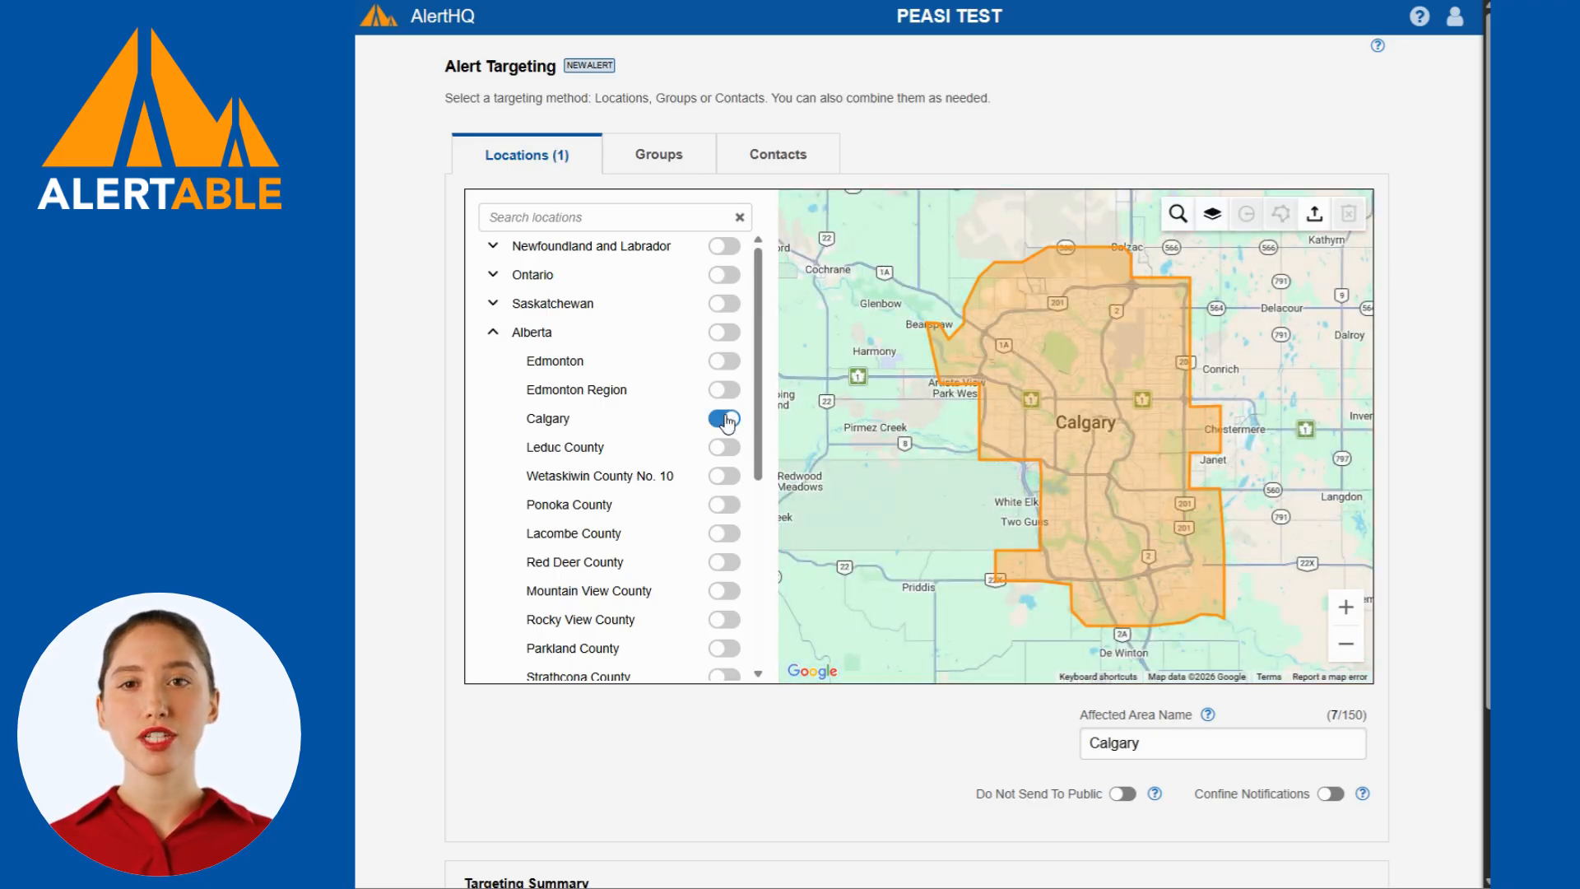
left_click(725, 419)
Draw a closed four-corner polygon over central Calgary on the map as the targeted area.
left_click(1280, 213)
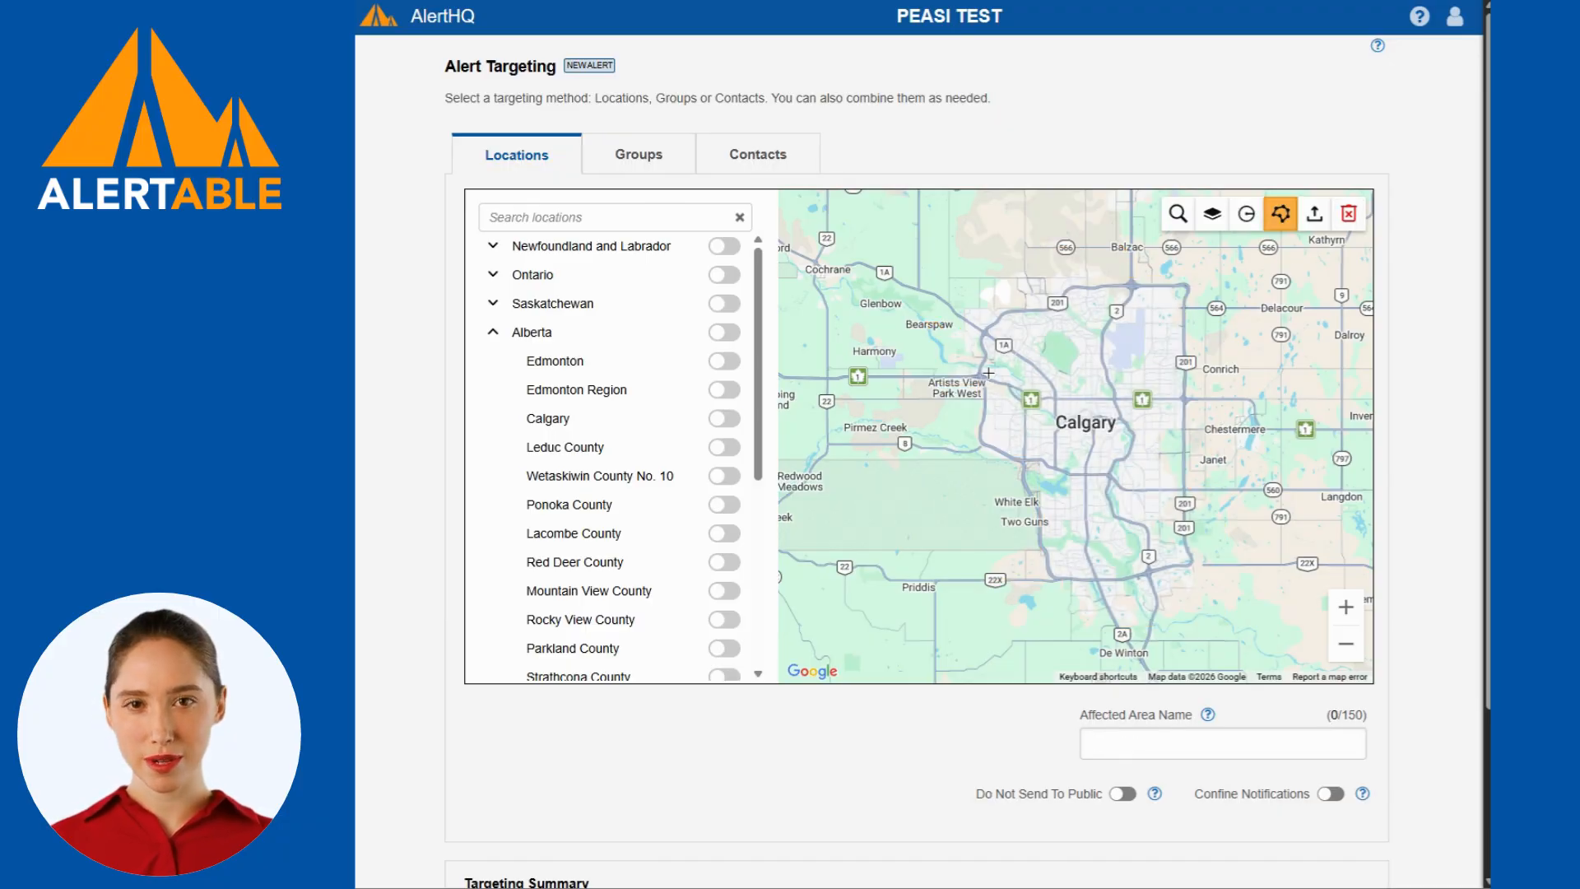
left_click(963, 392)
left_click(1126, 319)
left_click(1191, 471)
left_click(1058, 533)
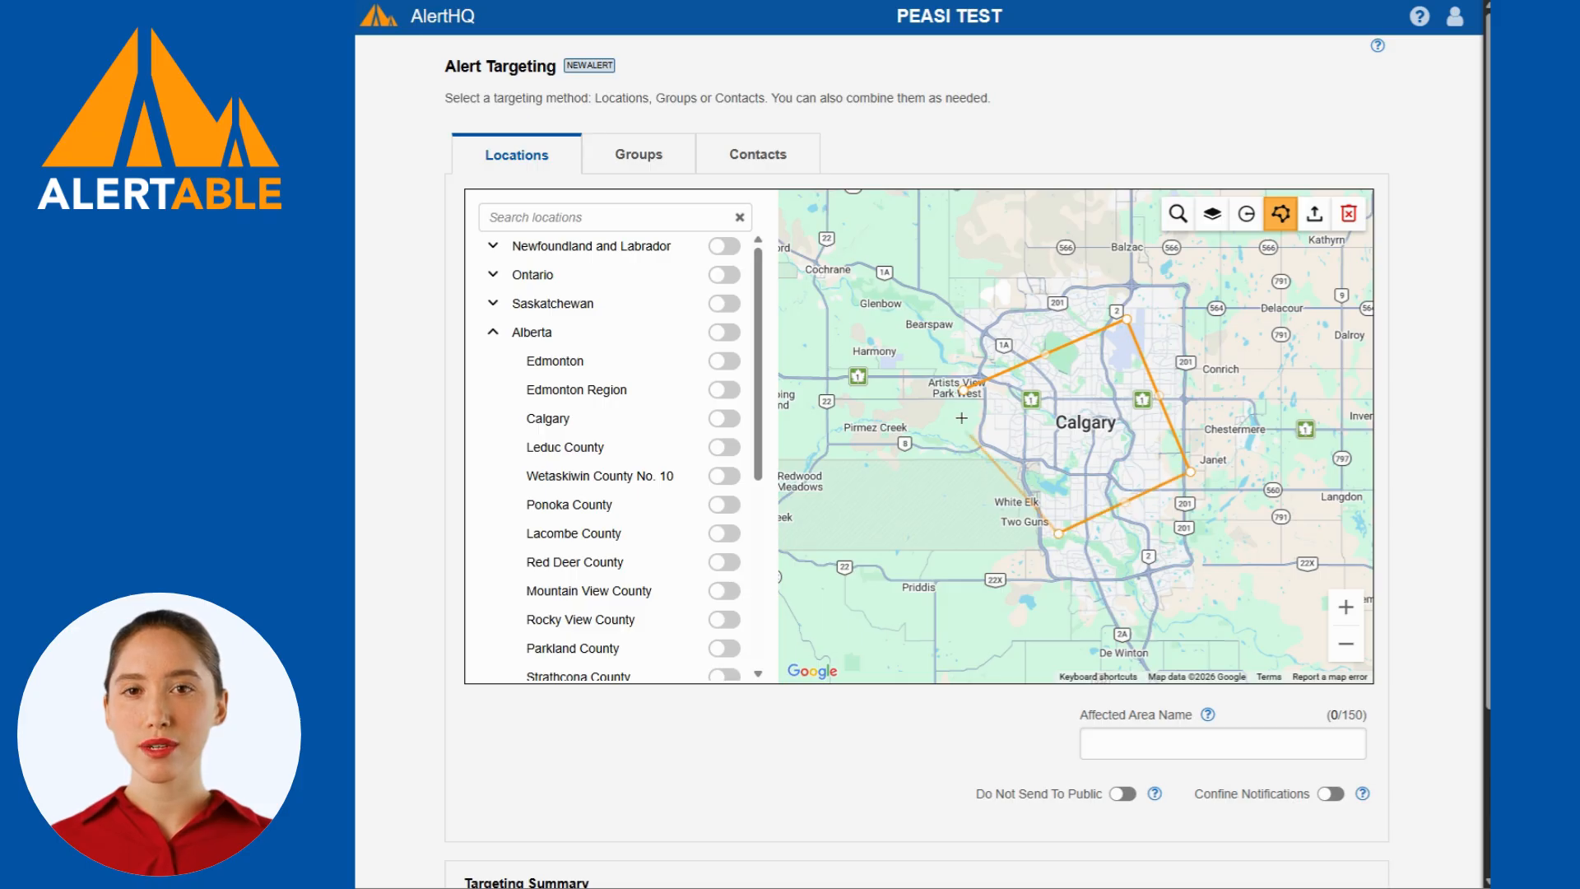
left_click(963, 395)
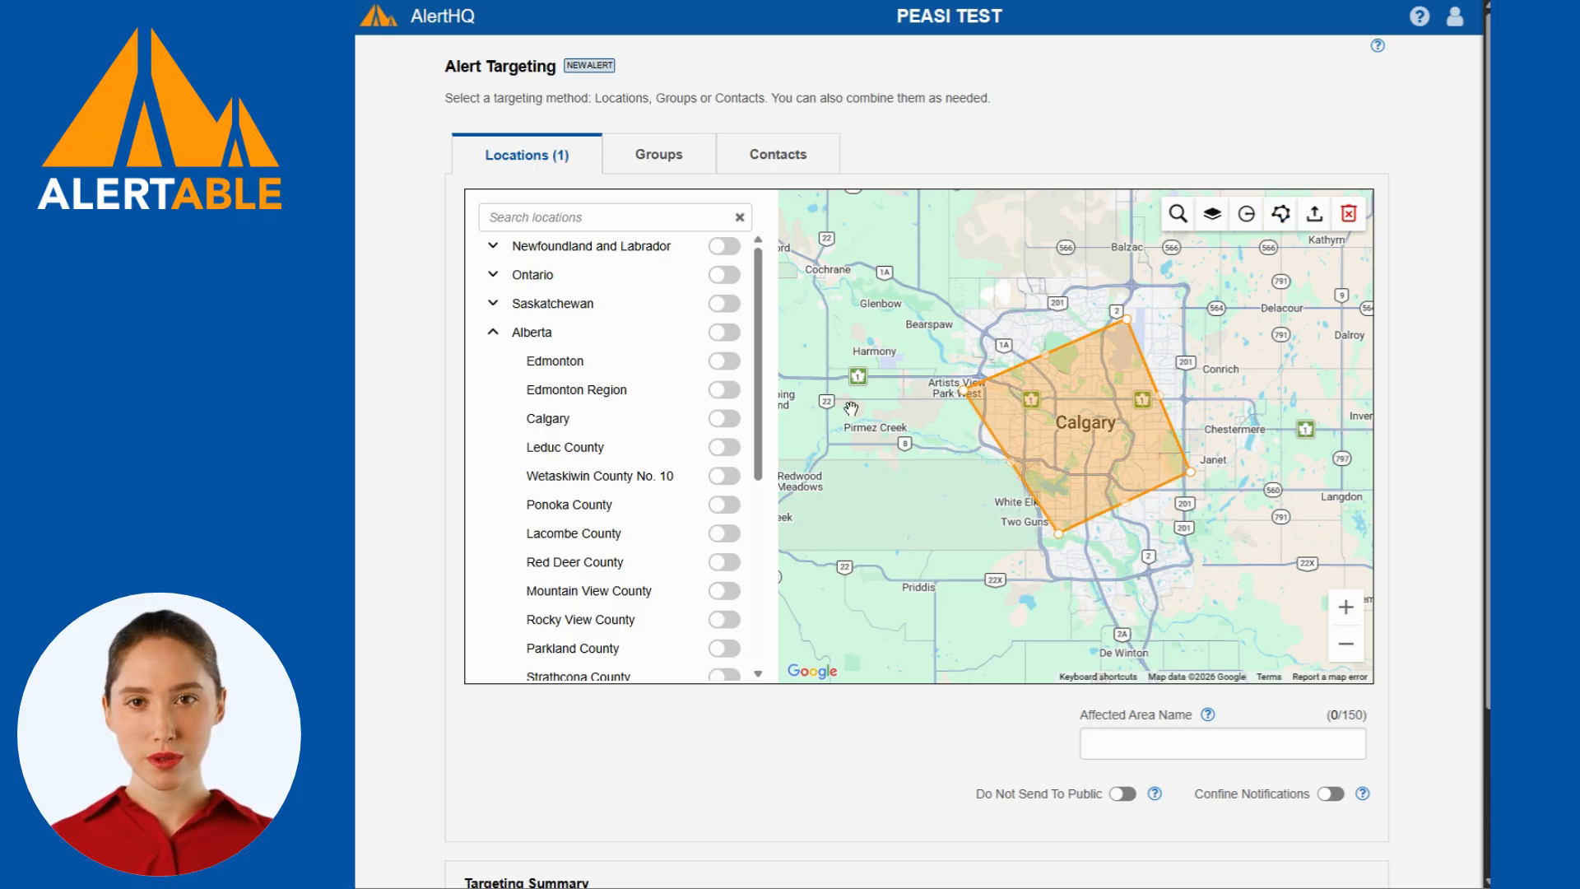
Add the All Staff - Downtown Office group and the sixth individually listed contact to the alert's targets.
left_click(643, 159)
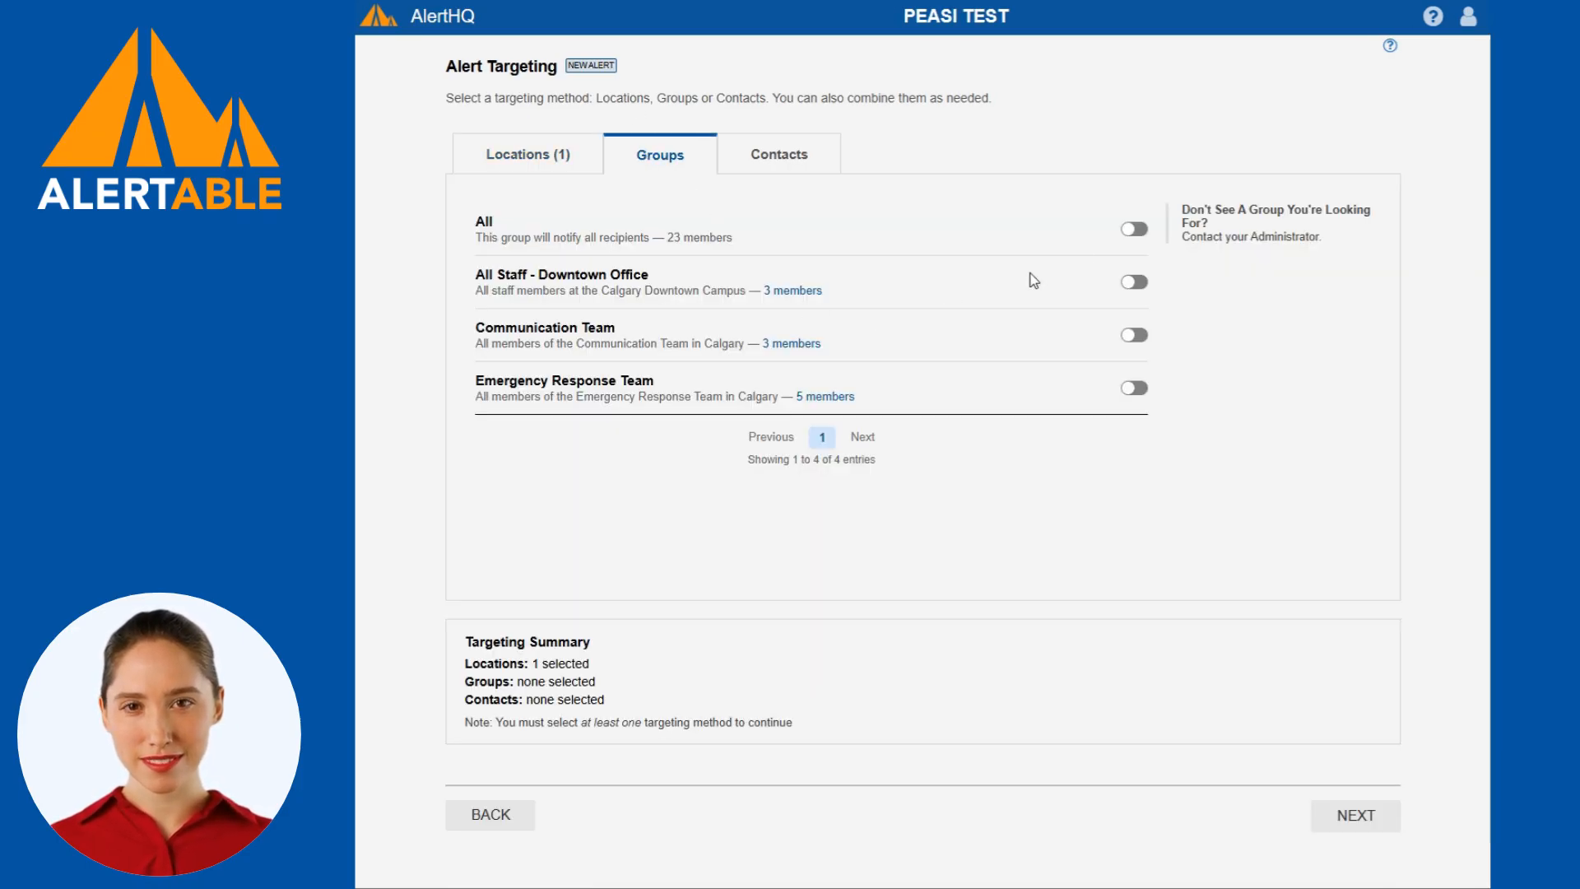
left_click(1134, 282)
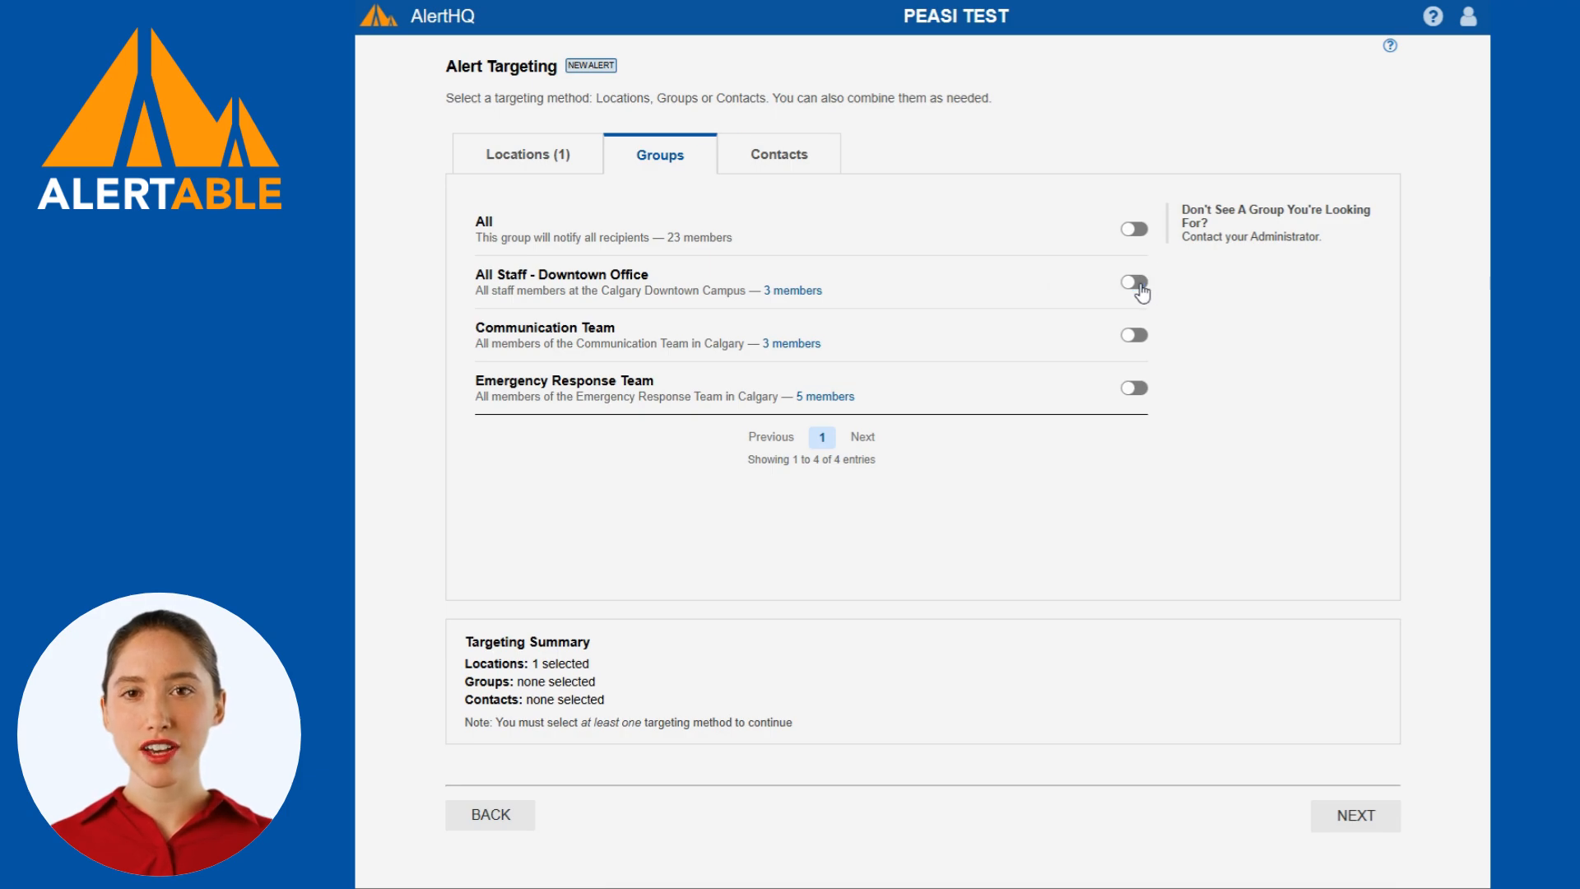
left_click(792, 158)
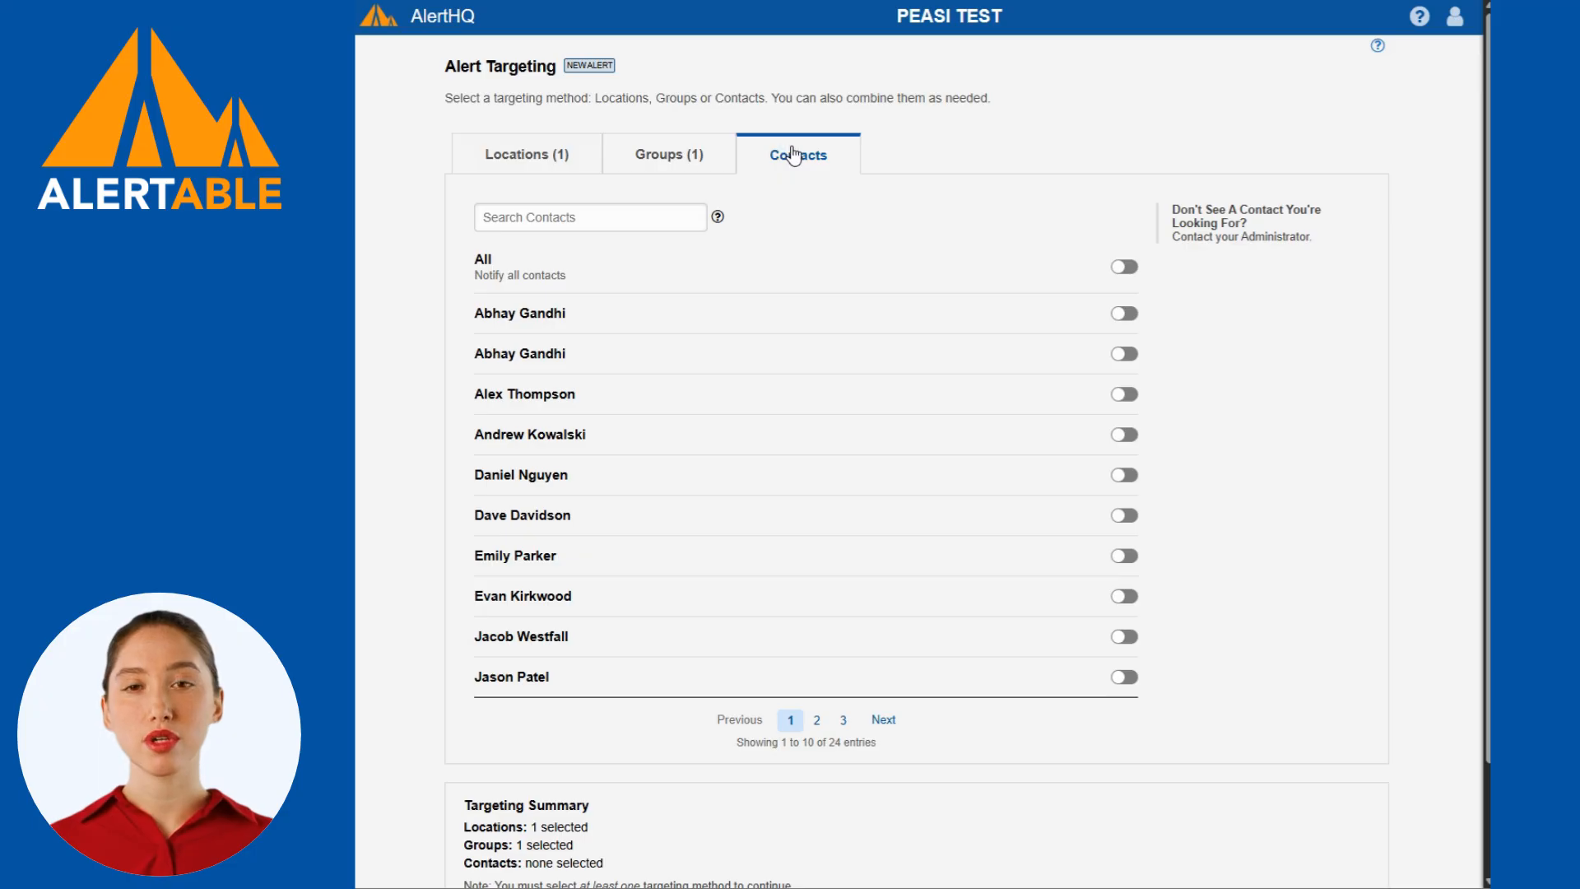
scroll(1062, 401, "down", 3)
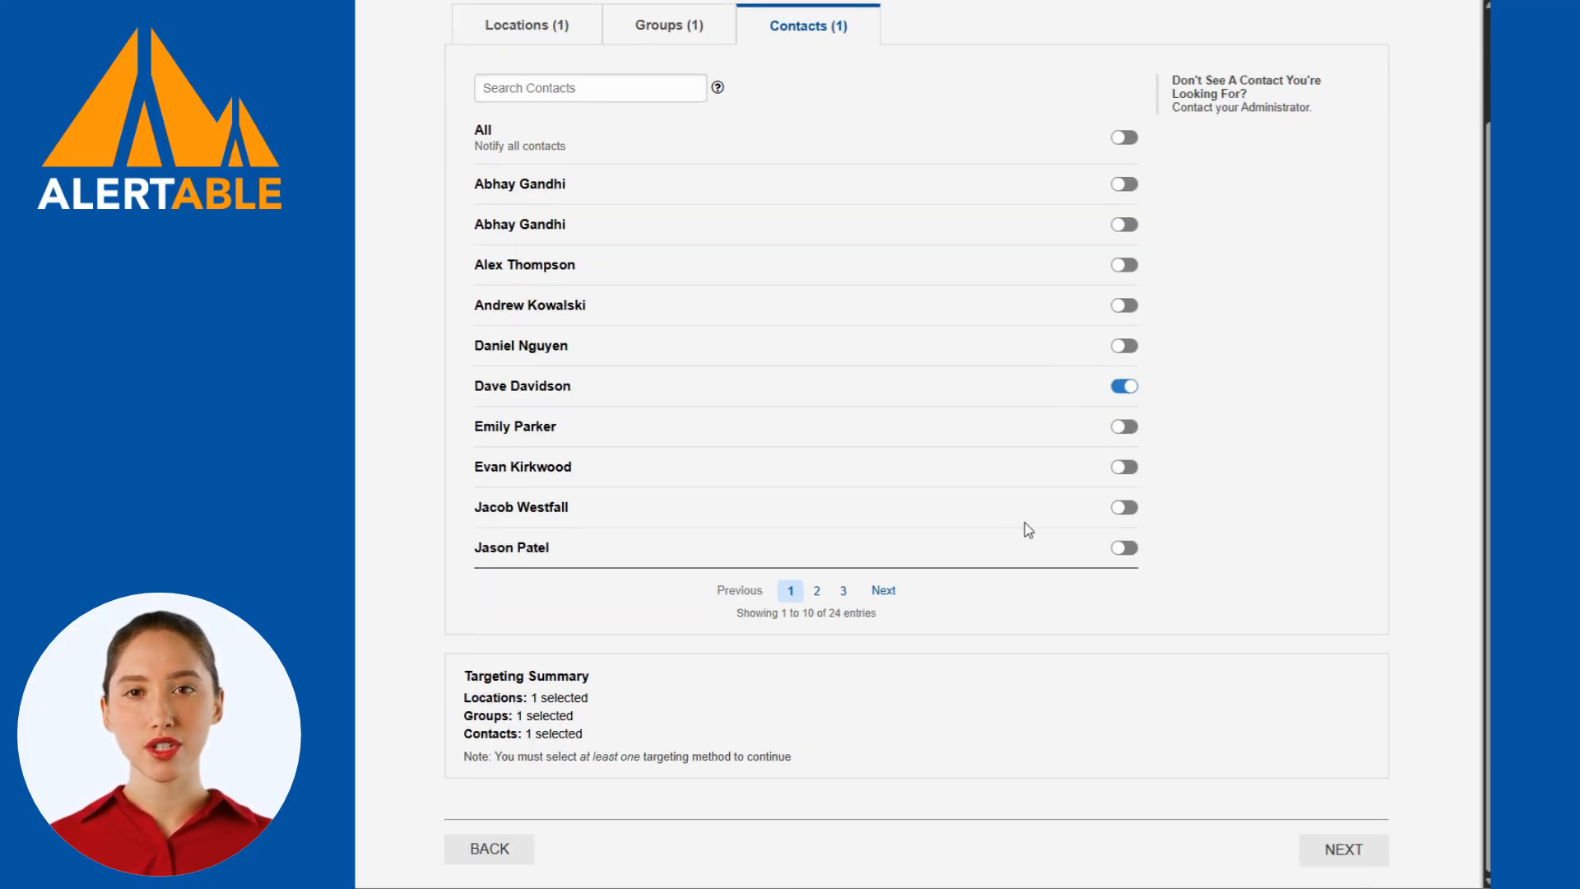
Add the fourth individually listed contact to the alert's targets, check the targeting summary and continue to alert delivery.
scroll(1097, 447, "up", 2)
left_click(1124, 434)
scroll(947, 675, "down", 2)
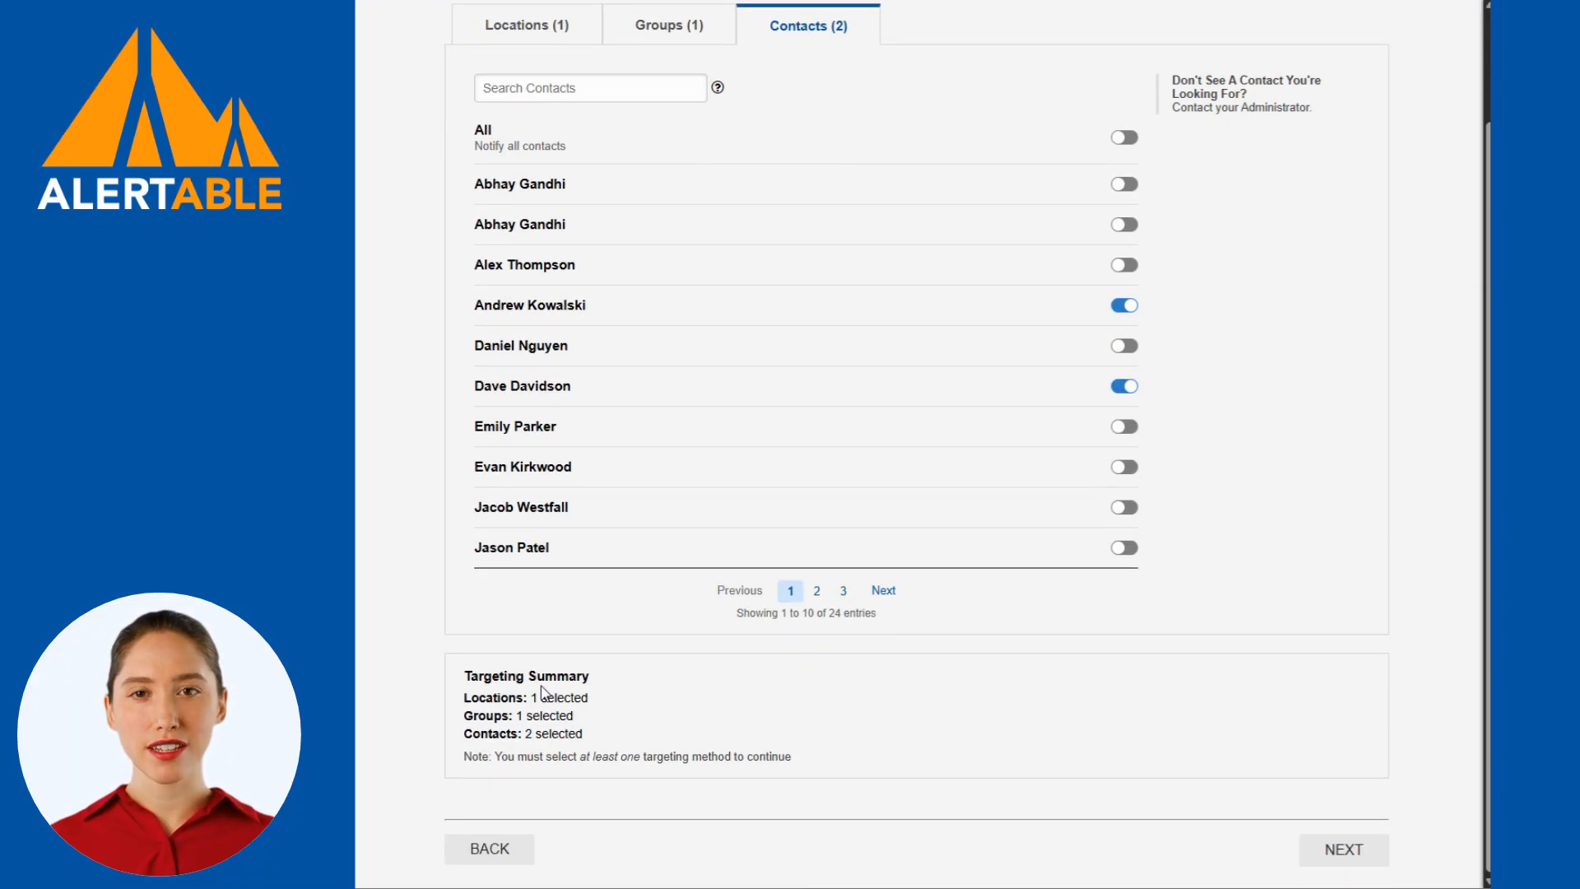
left_click_drag(541, 697, 609, 744)
left_click(609, 743)
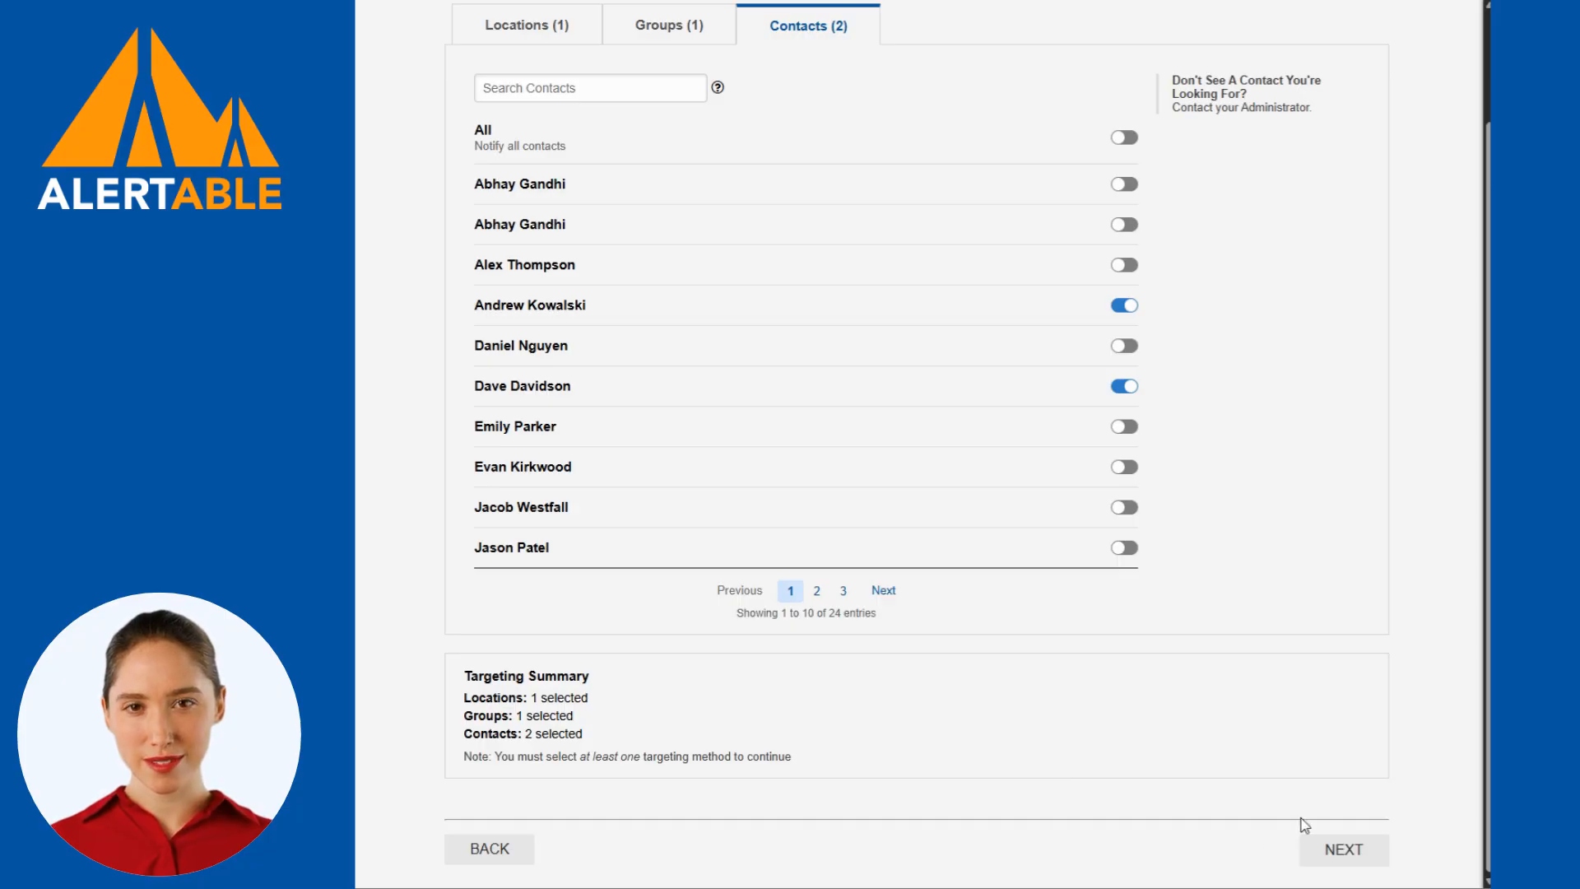
left_click(1366, 859)
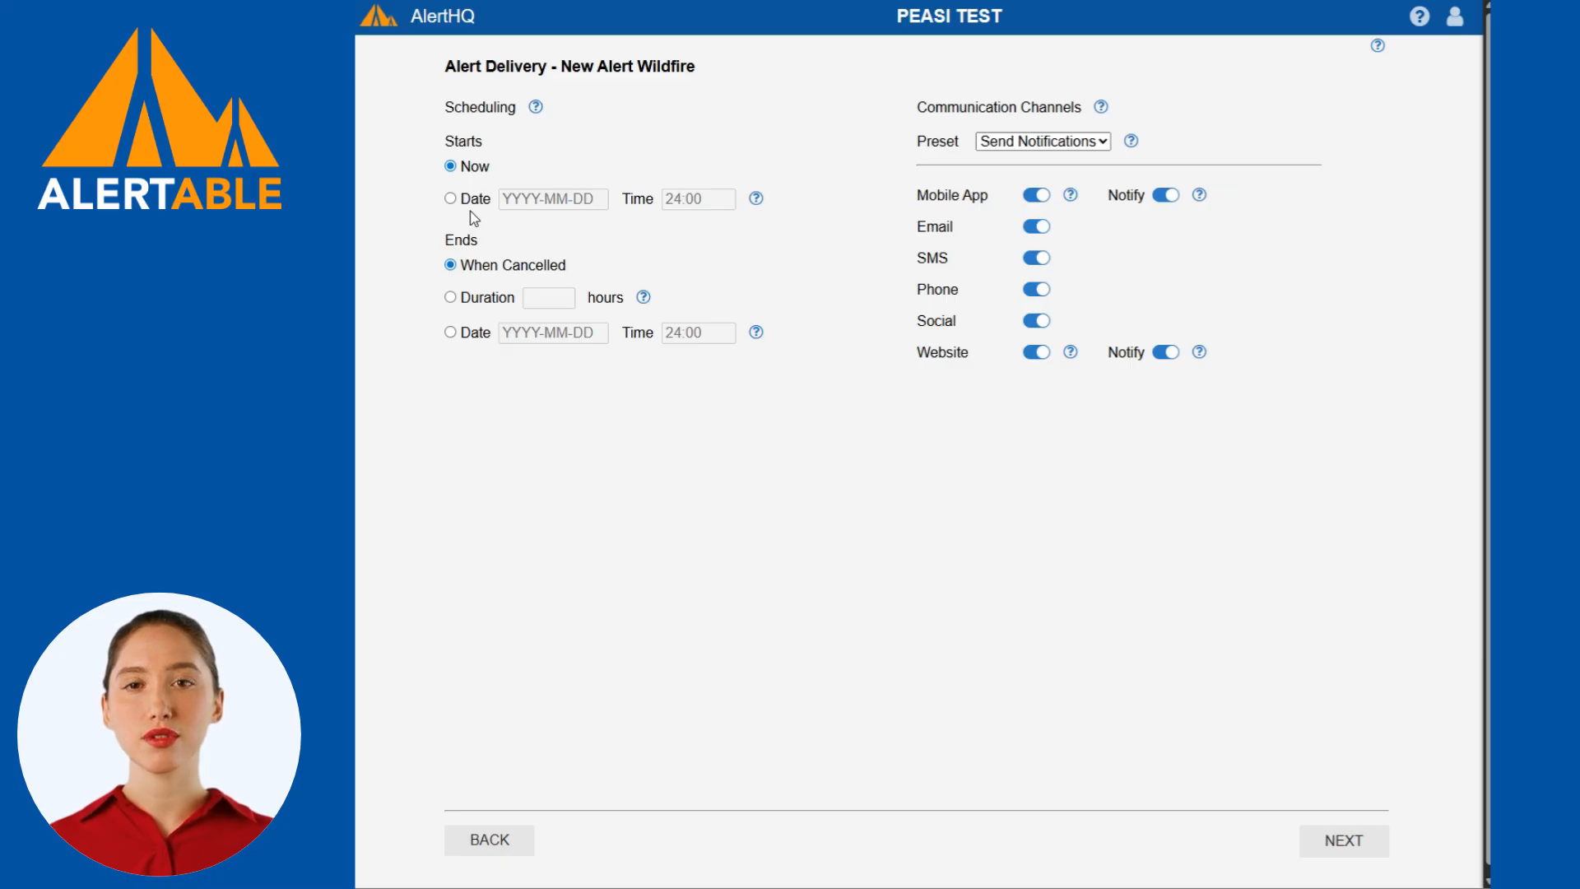
Keep the alert starting Now, turn off the Social channel and the Website notification, and continue to the review.
left_click(451, 199)
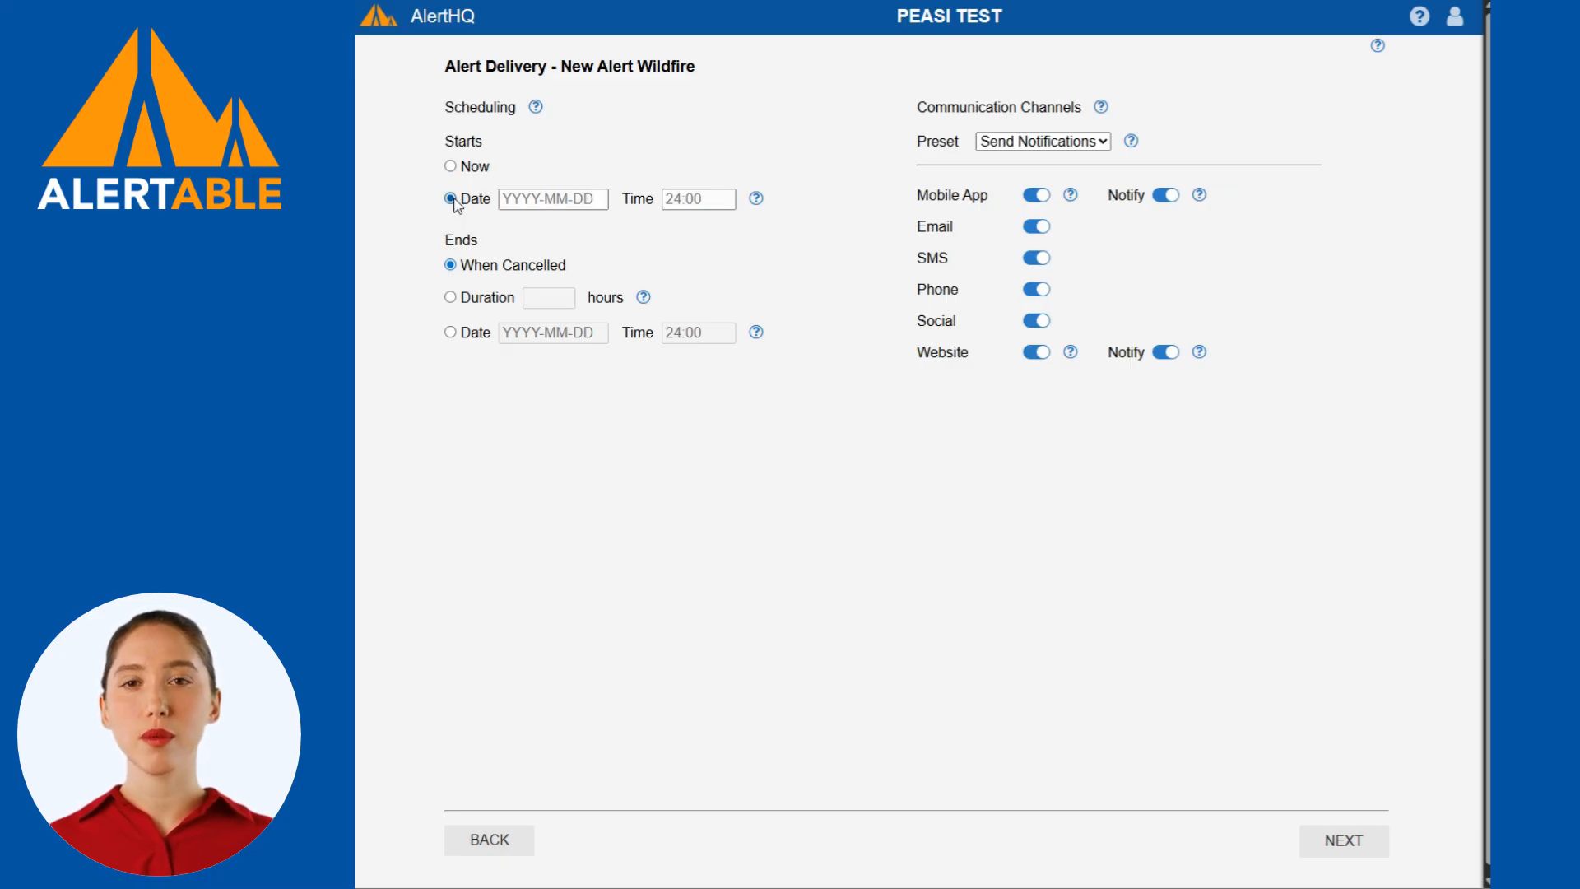
left_click(454, 168)
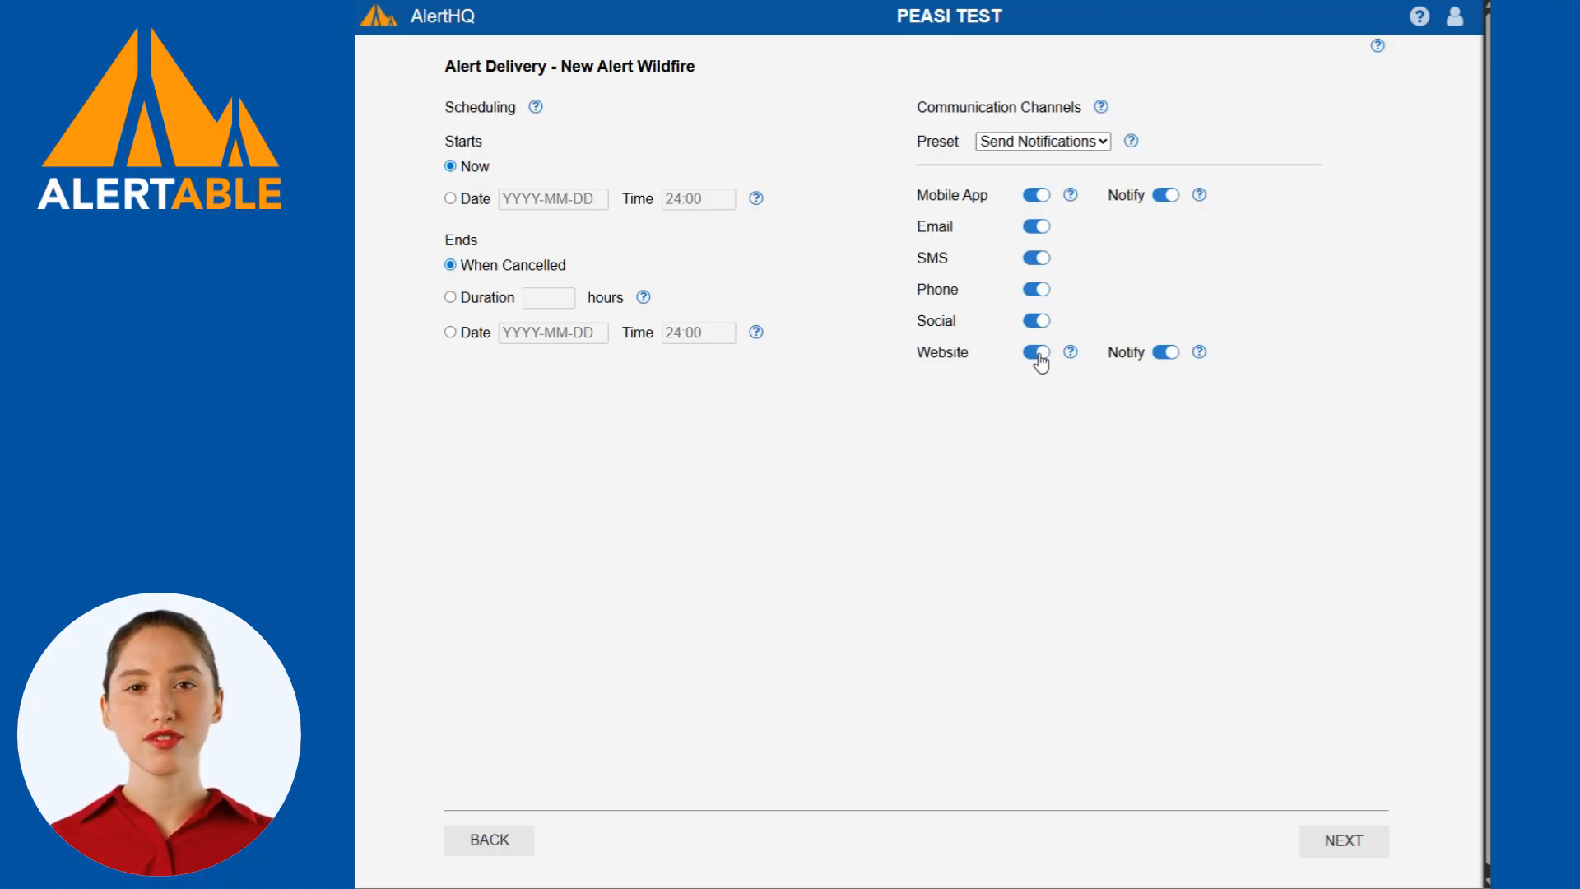
left_click(1039, 320)
left_click(938, 497)
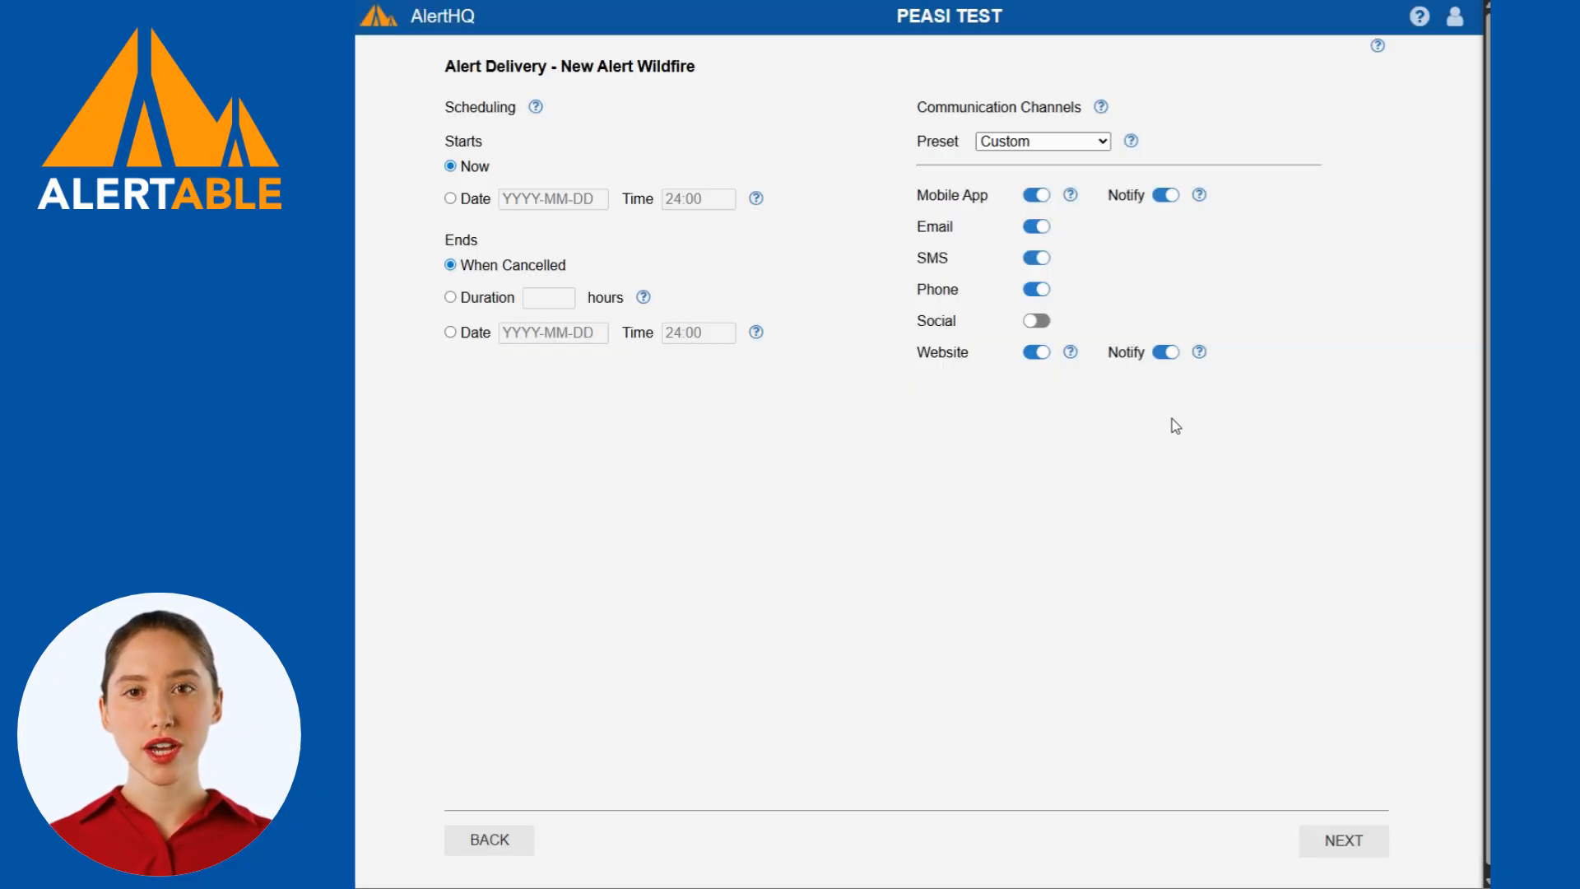
left_click(1167, 354)
left_click(945, 496)
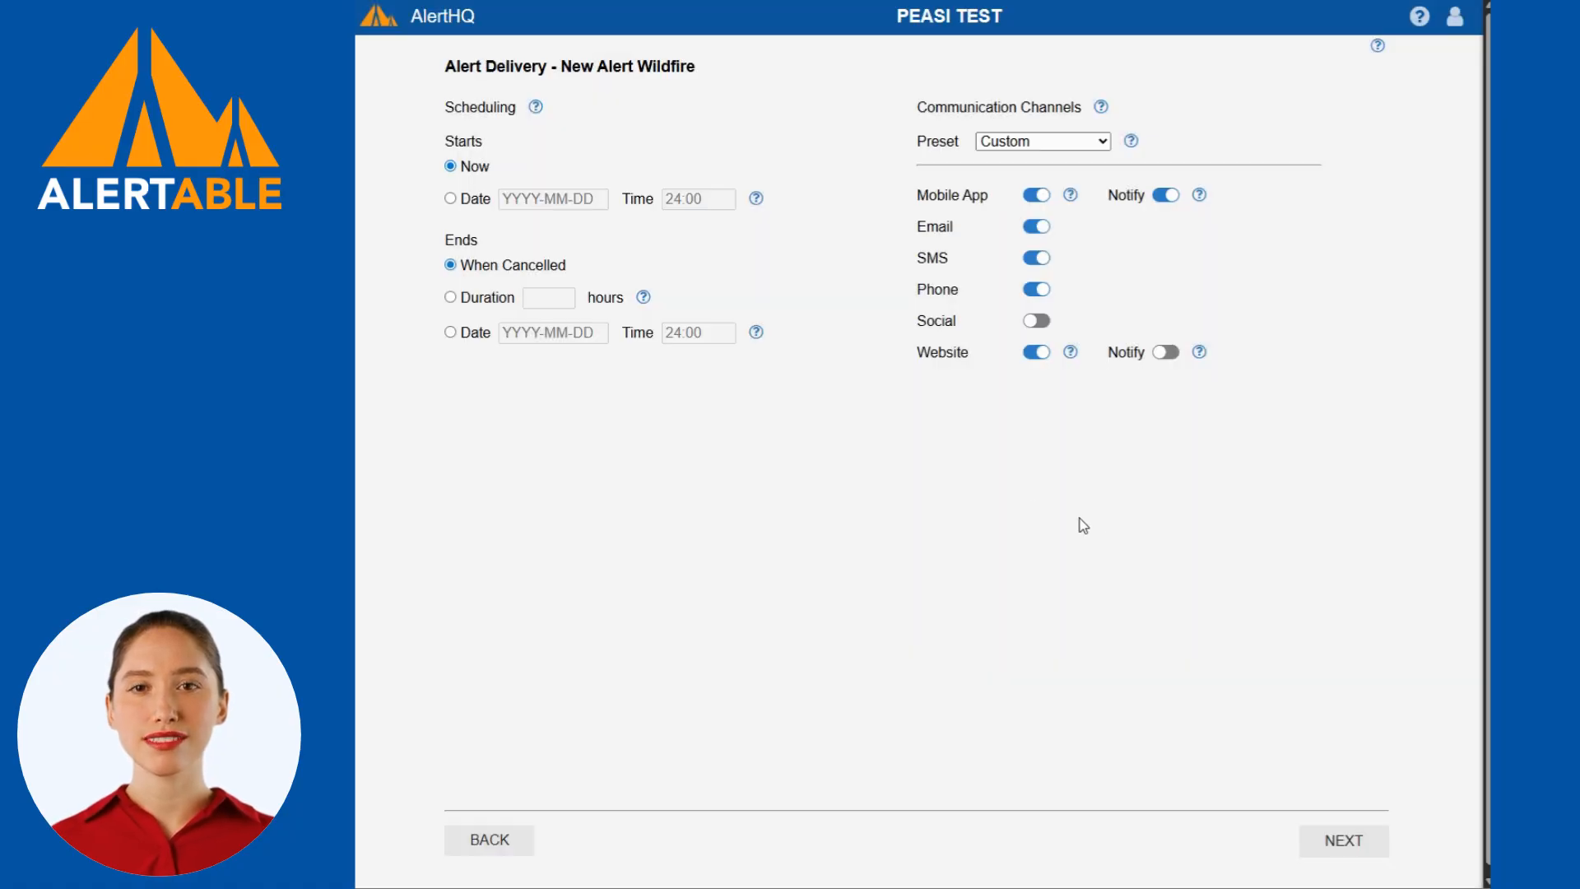
scroll(1210, 650, "down", 1)
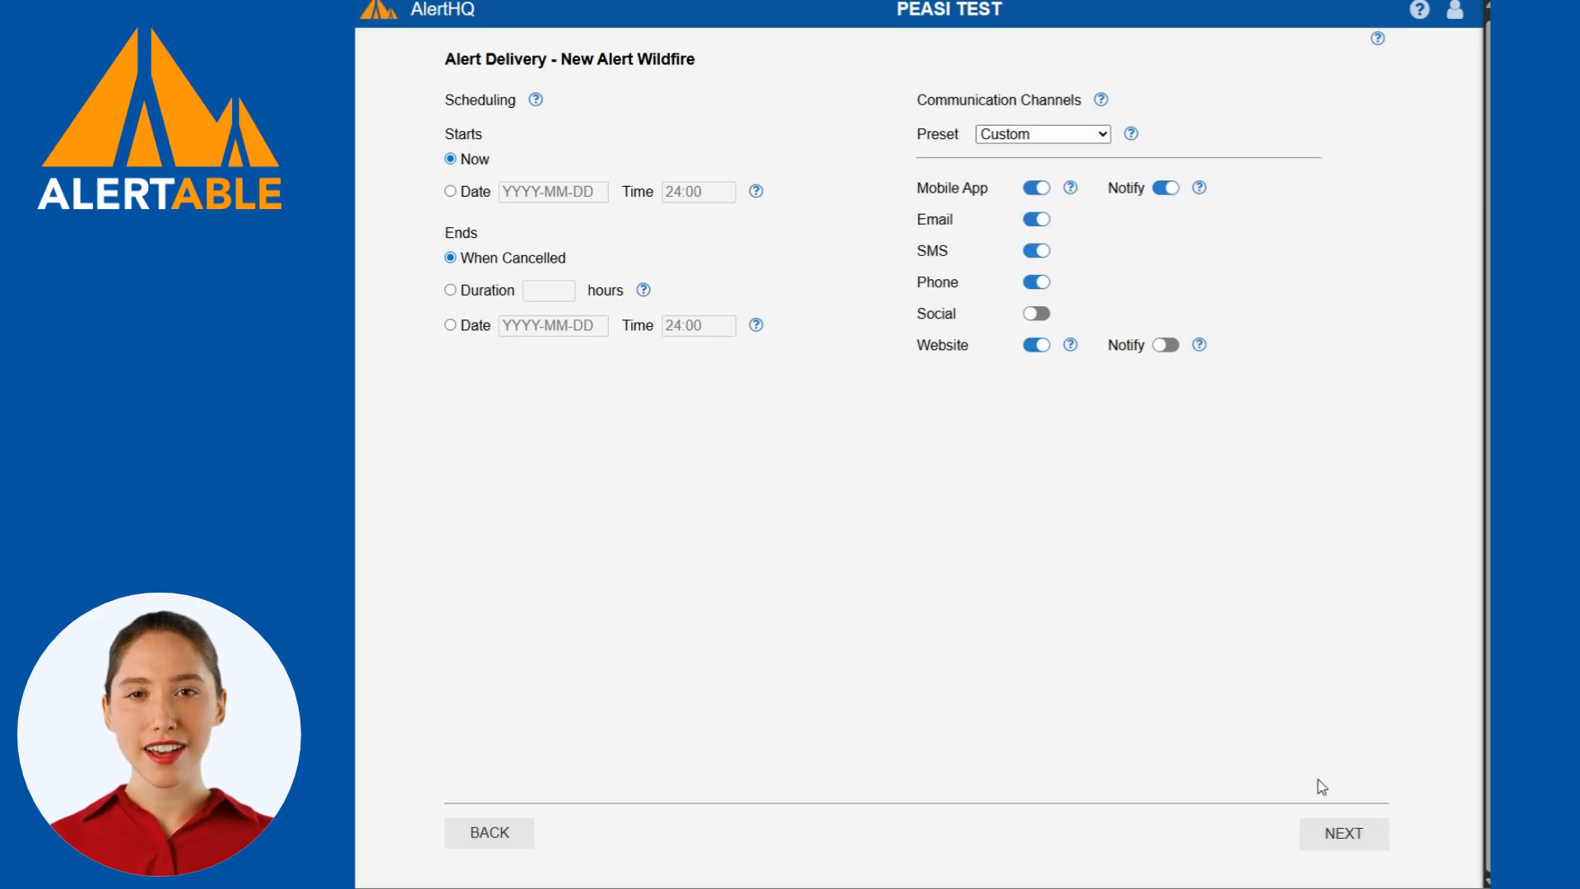
left_click(1329, 831)
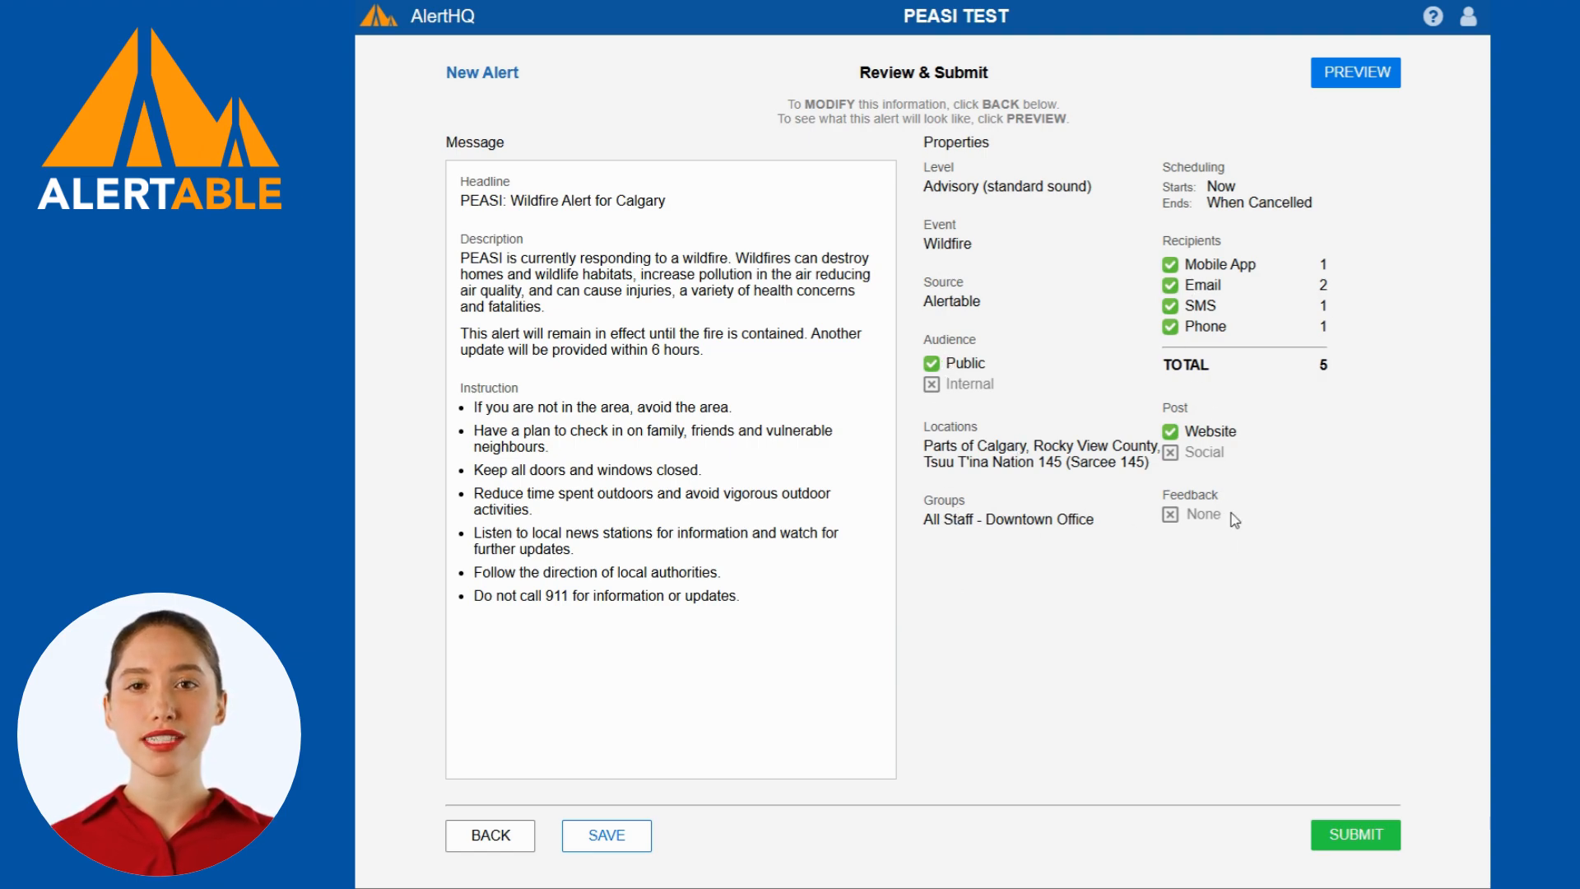
Preview the alert across the mobile, SMS, email, phone and social channels, close the preview and submit the alert.
left_click(1354, 74)
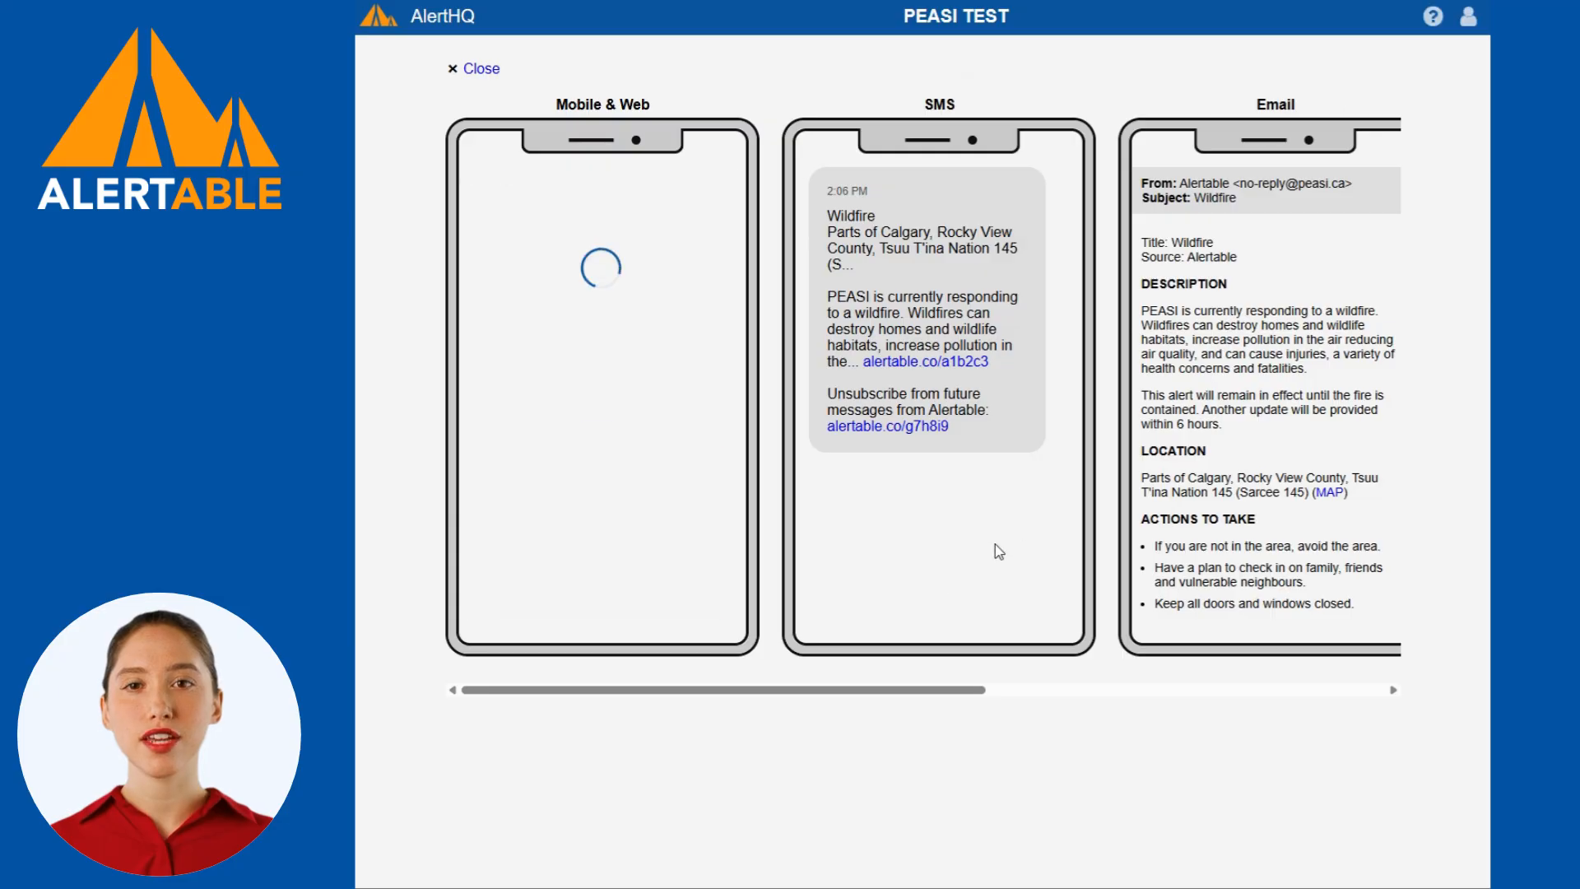
left_click_drag(881, 698, 1331, 657)
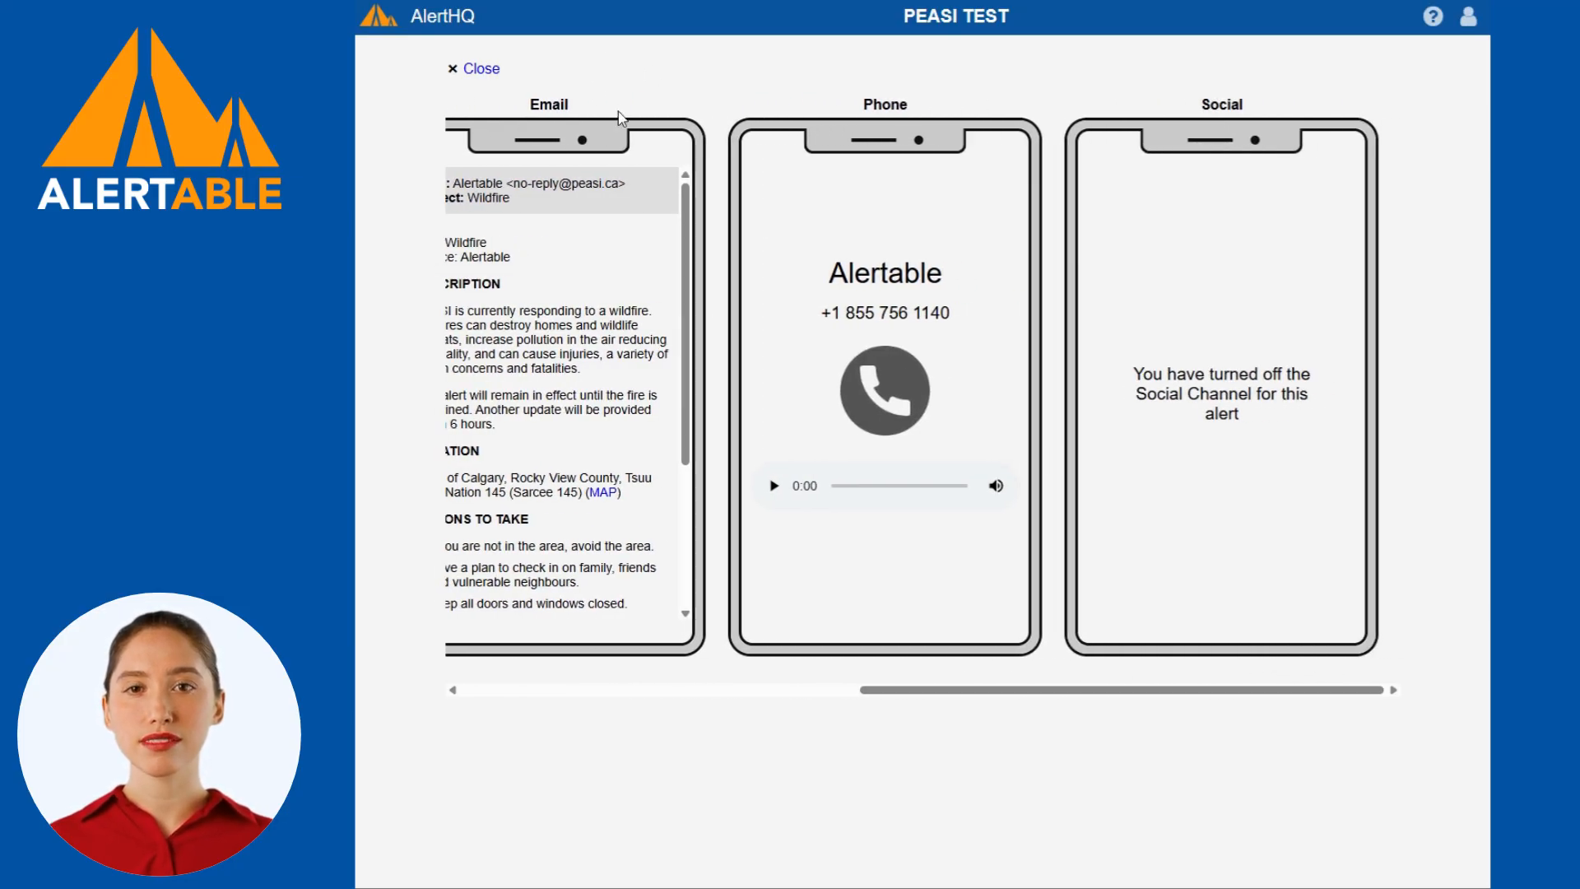
left_click_drag(896, 695, 561, 693)
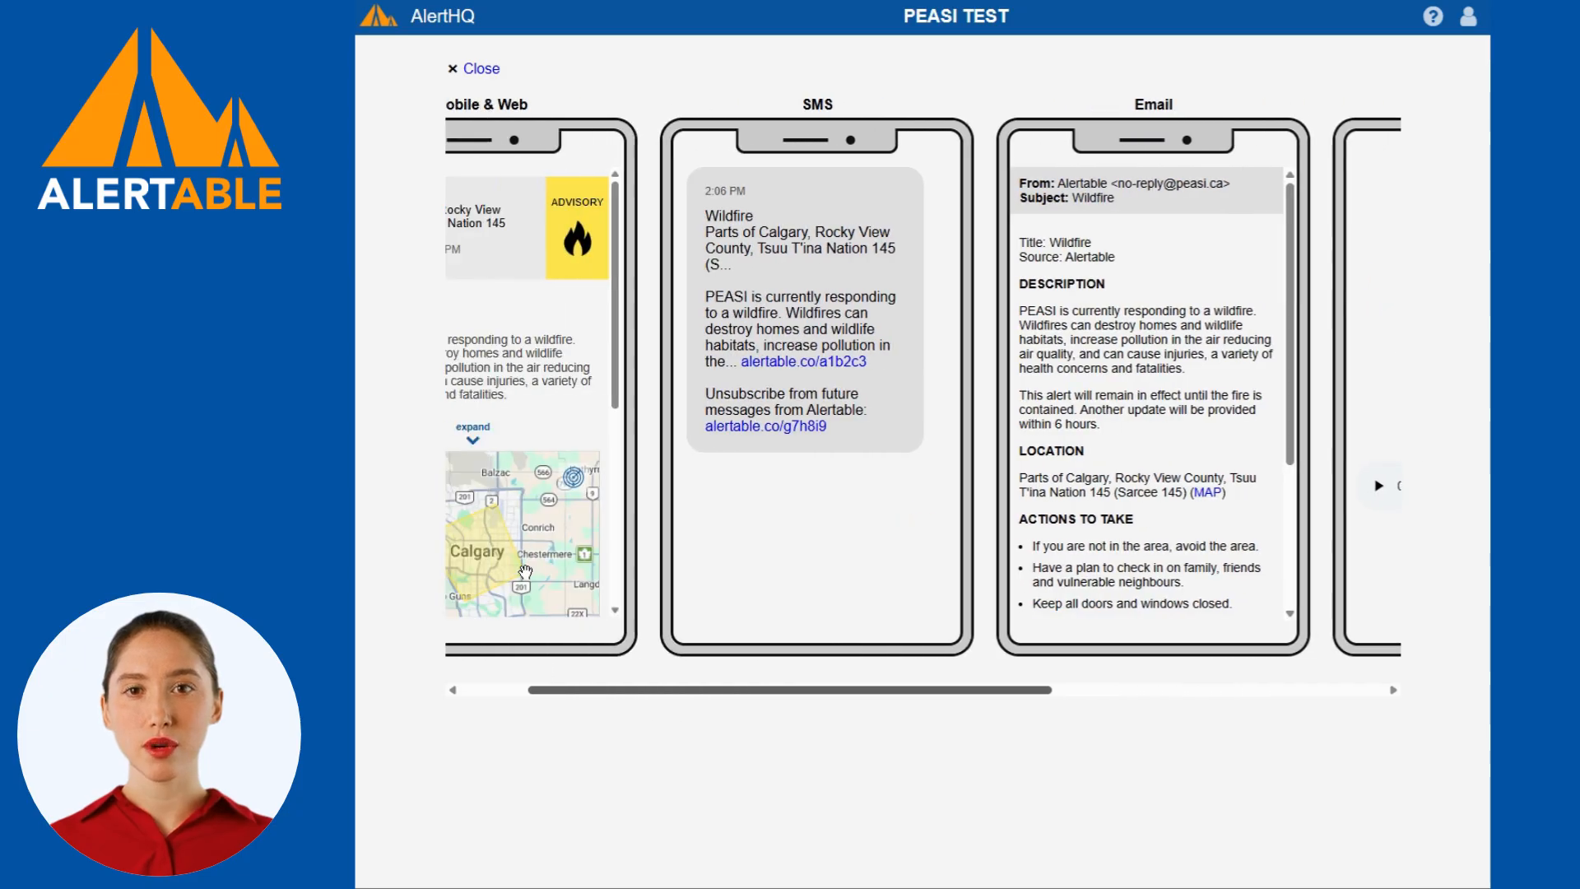
left_click(477, 69)
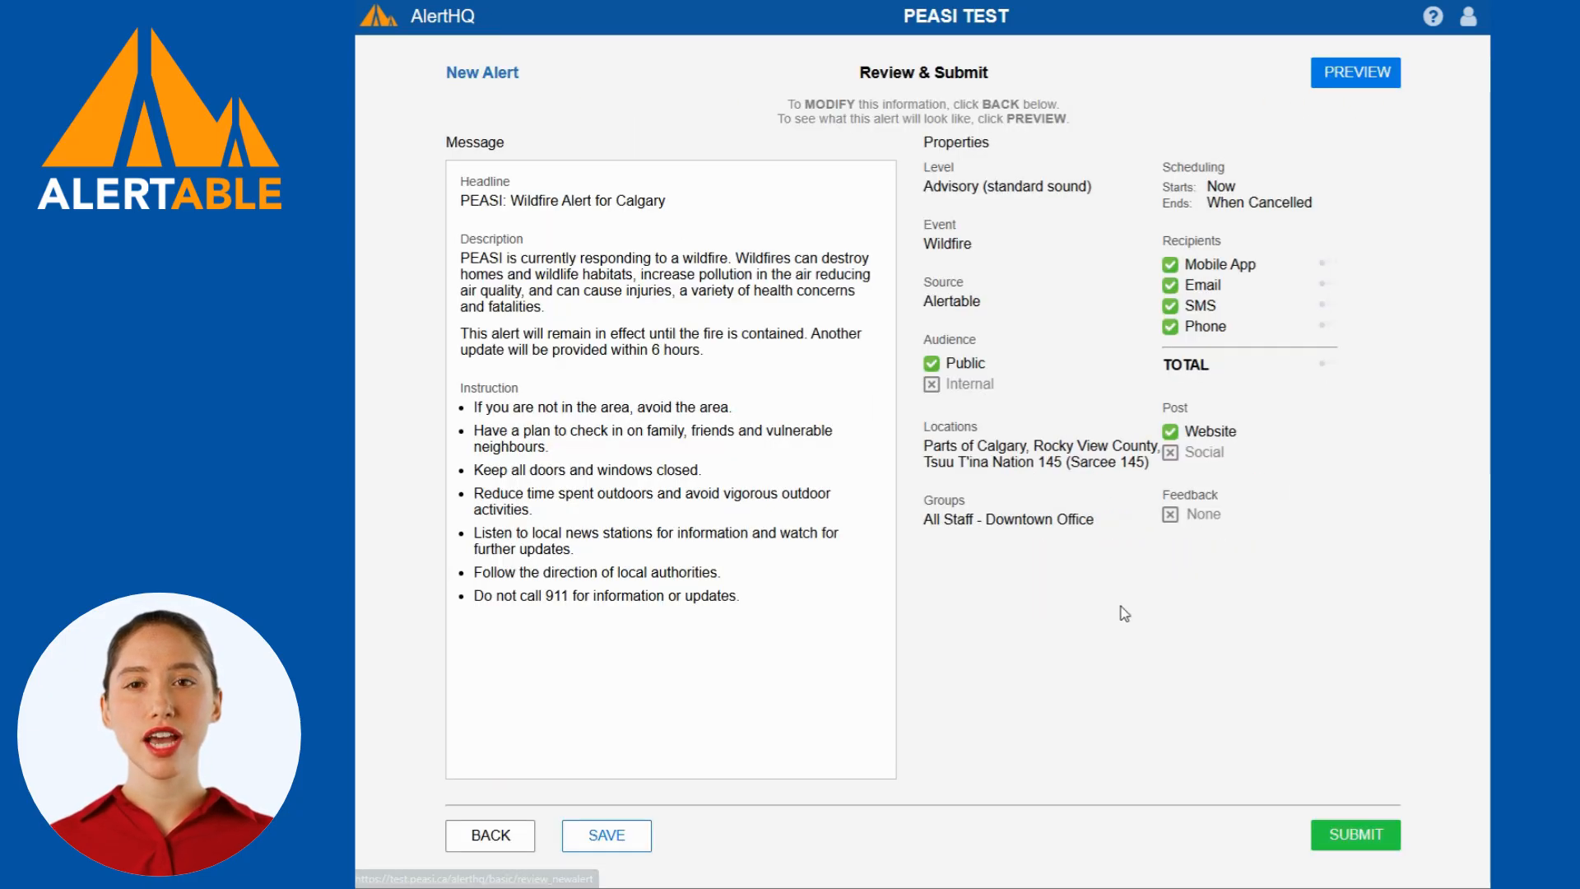
left_click(1340, 837)
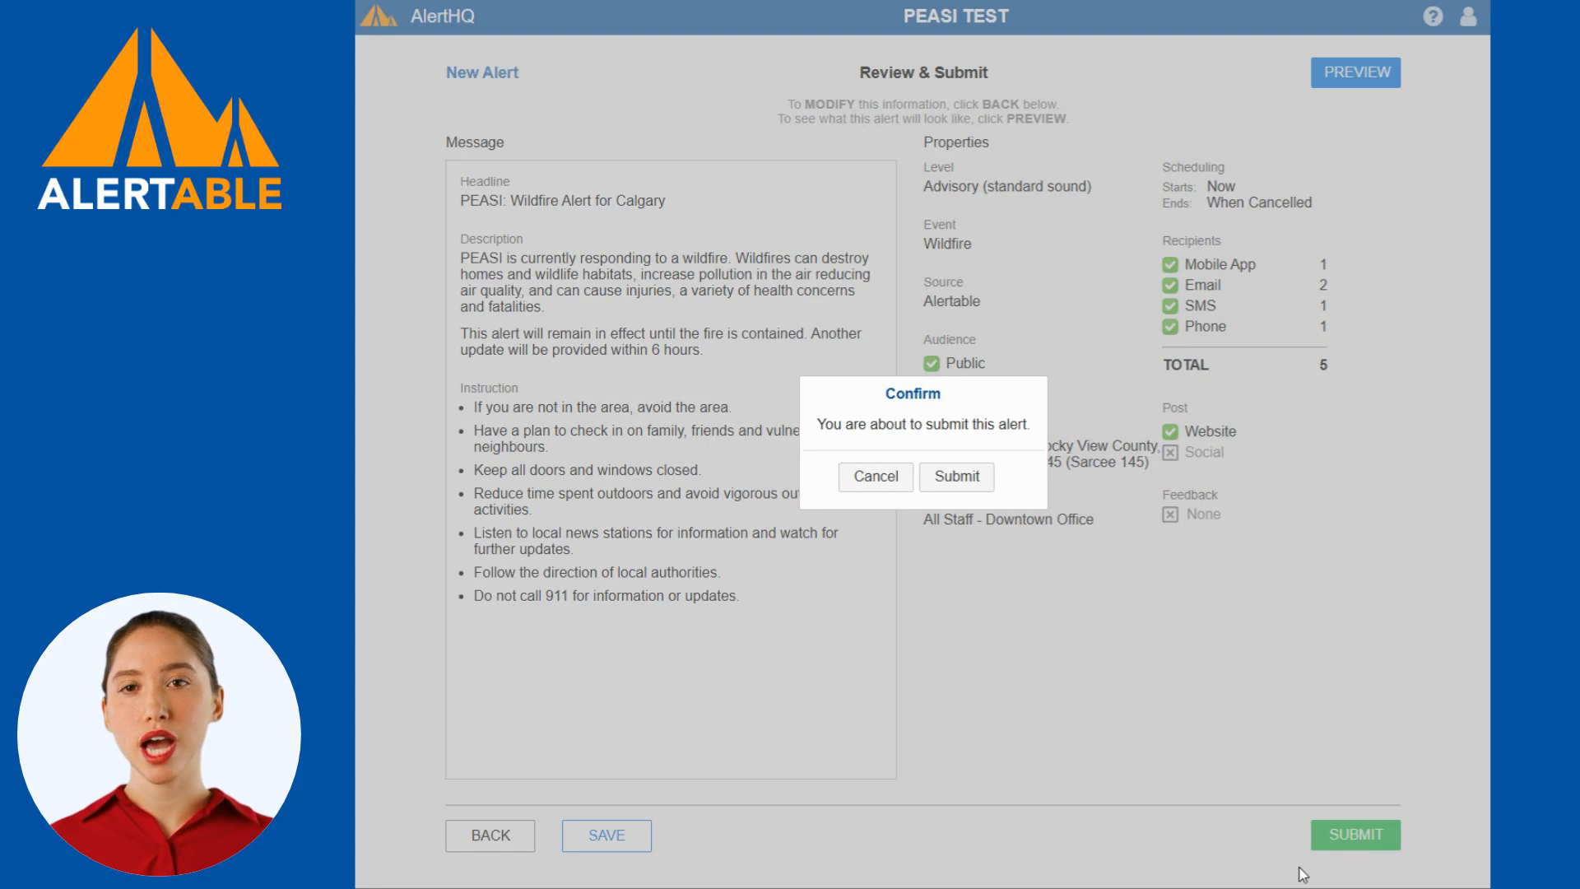
left_click(971, 487)
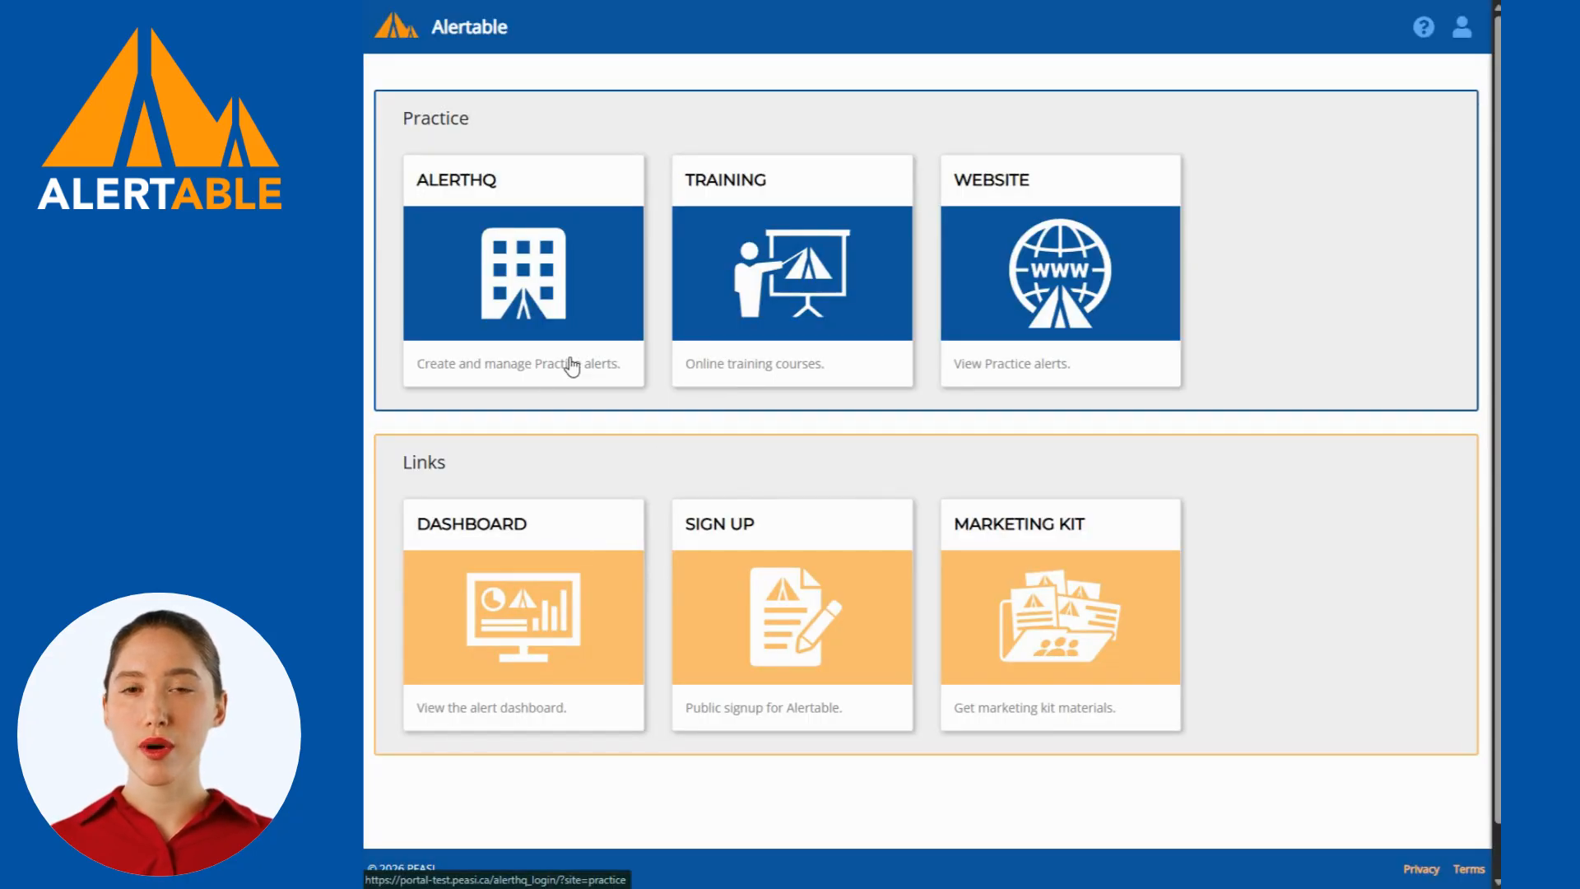
Open the Practice AlertHQ and start an update of the Calgary Wildfire alert, keeping its Critical level and message text.
left_click(572, 367)
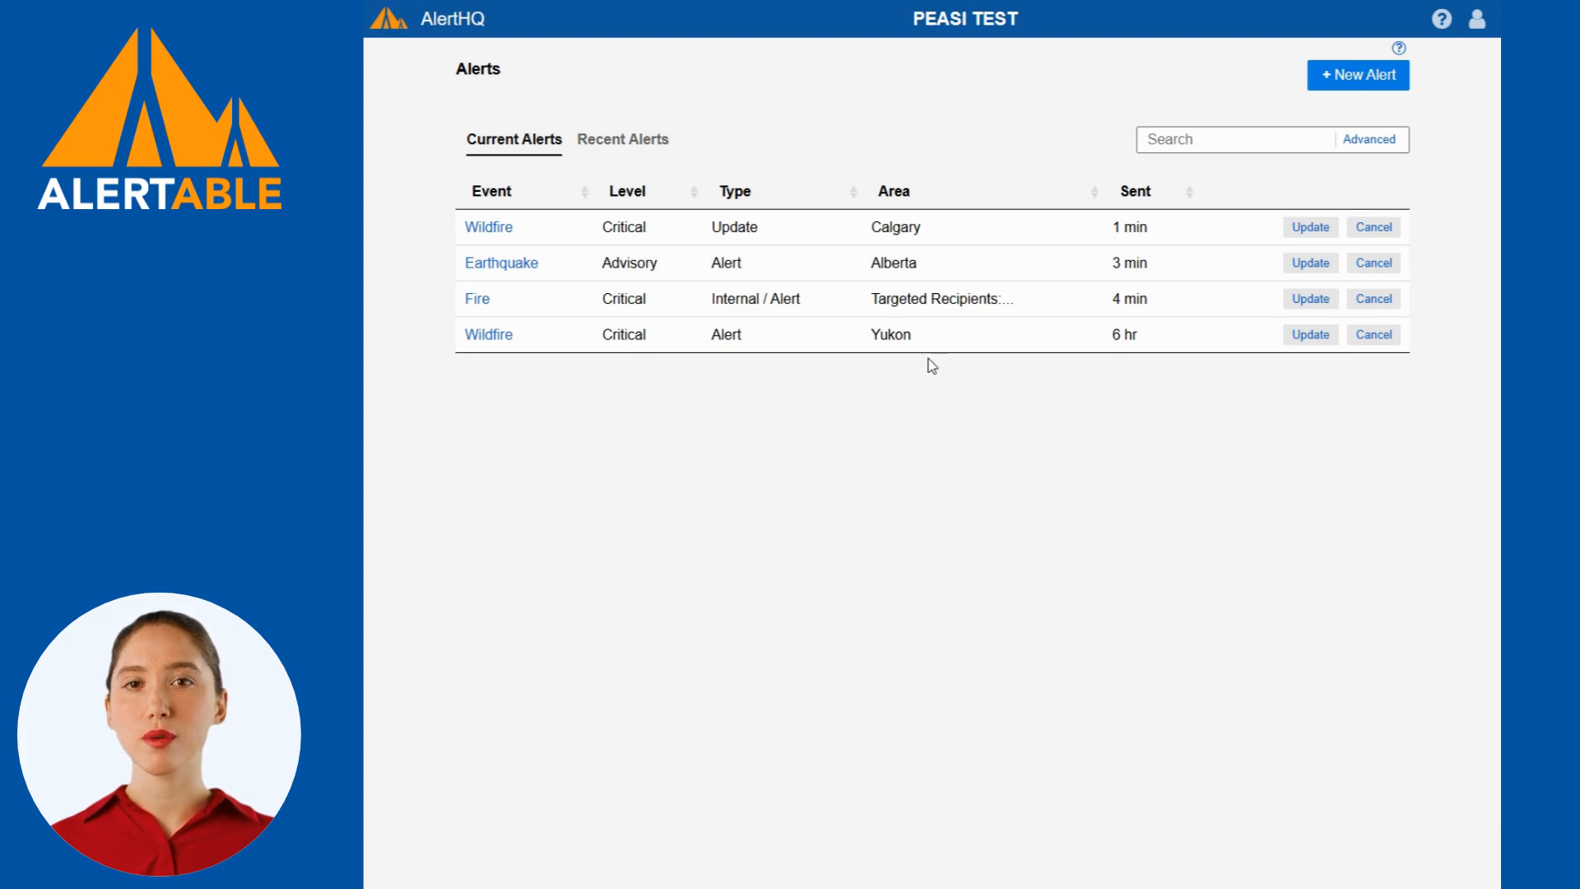
left_click(1303, 235)
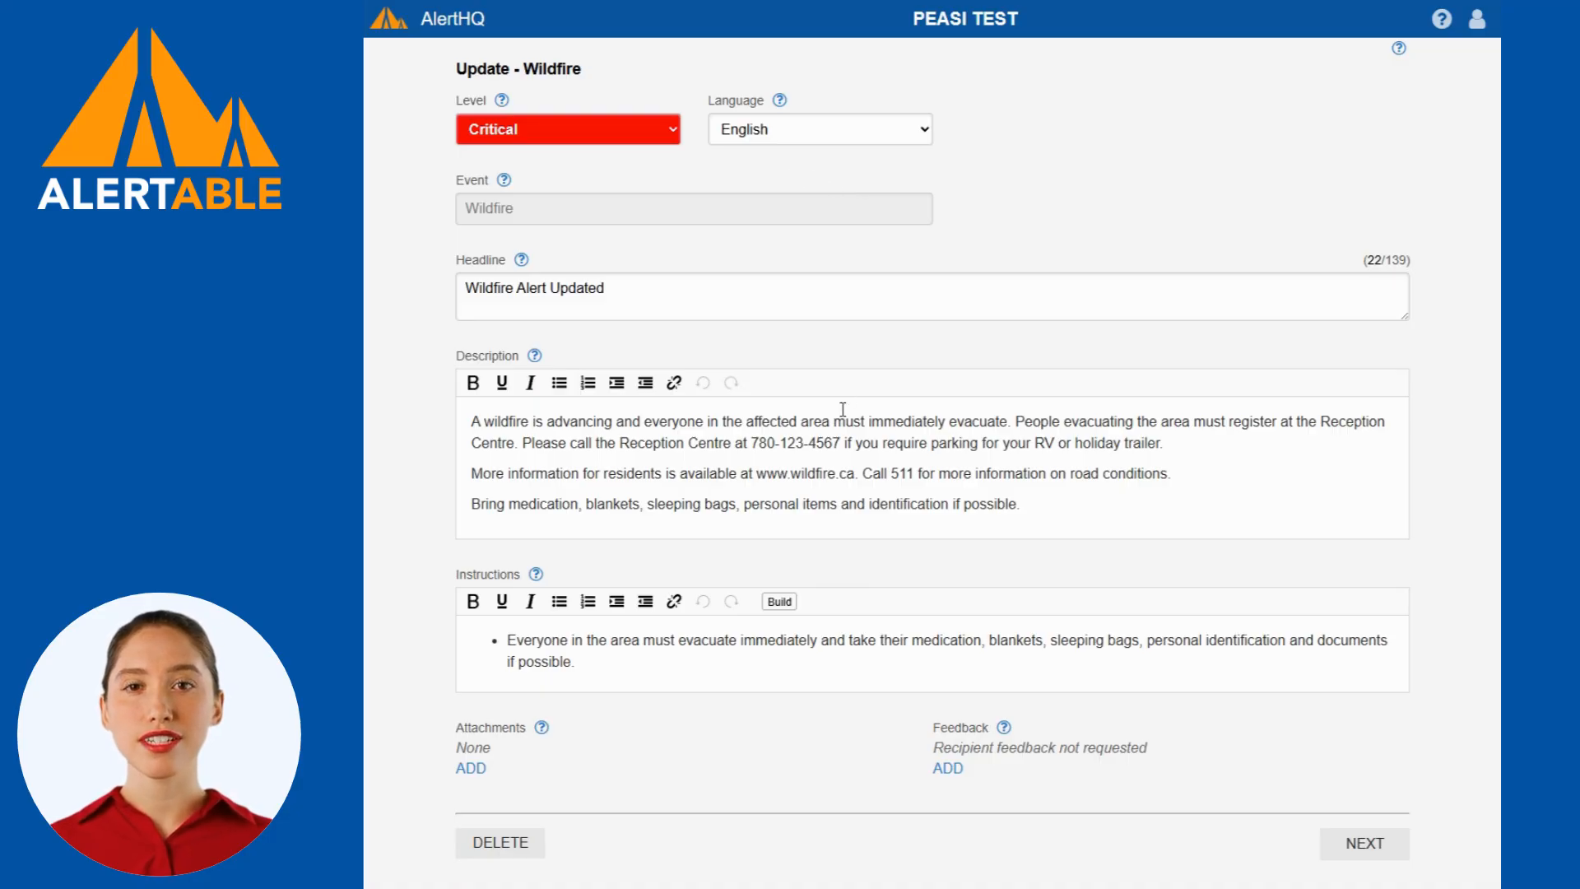
left_click(605, 133)
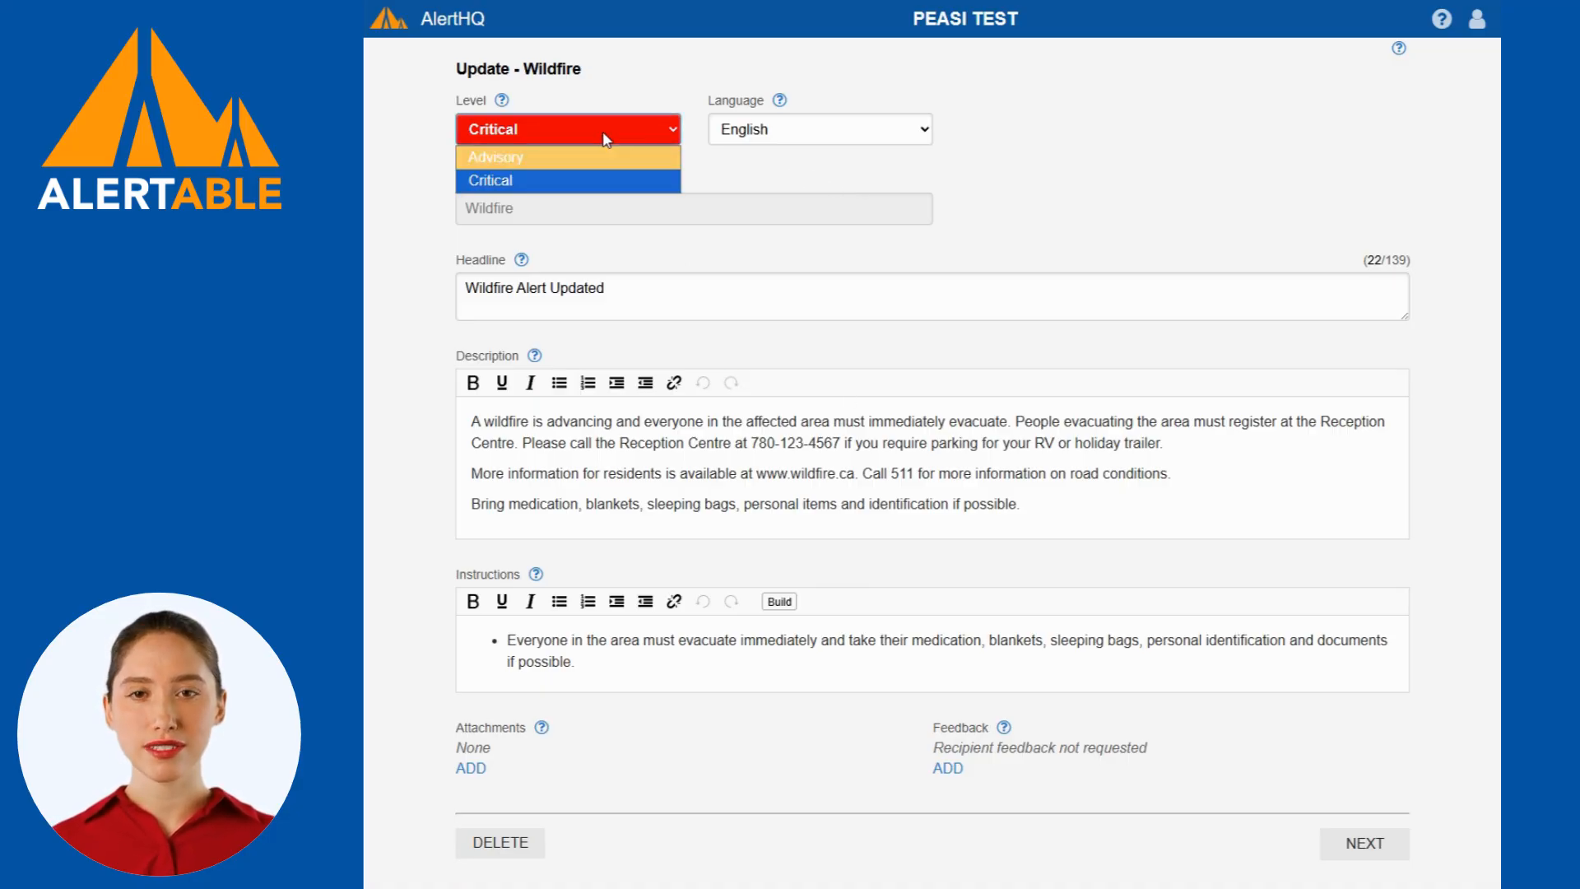
left_click(869, 181)
left_click(678, 444)
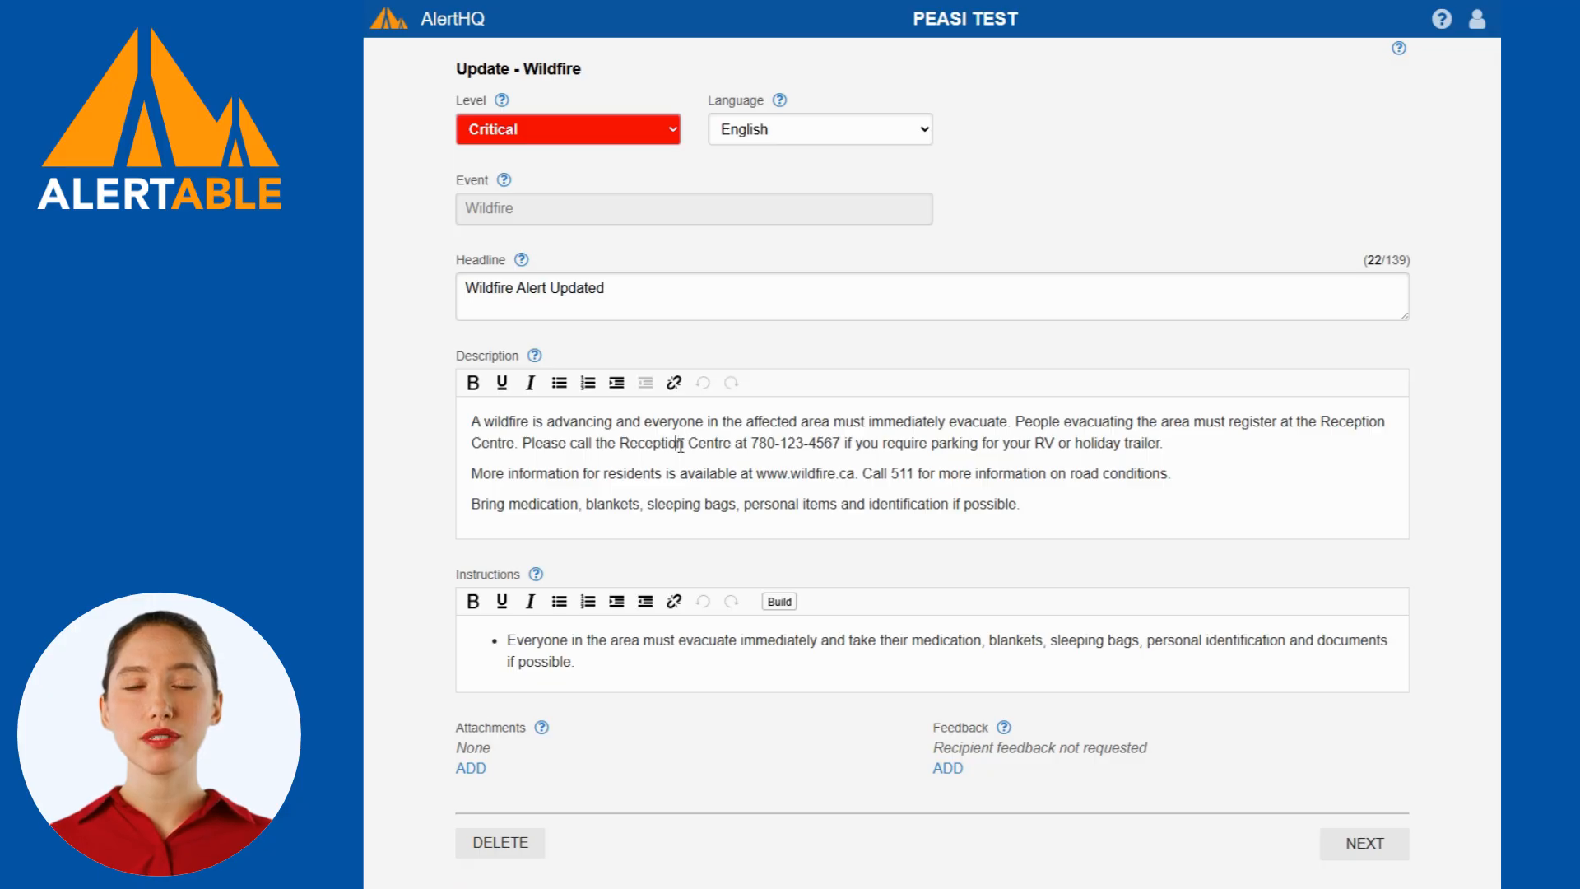
left_click(739, 665)
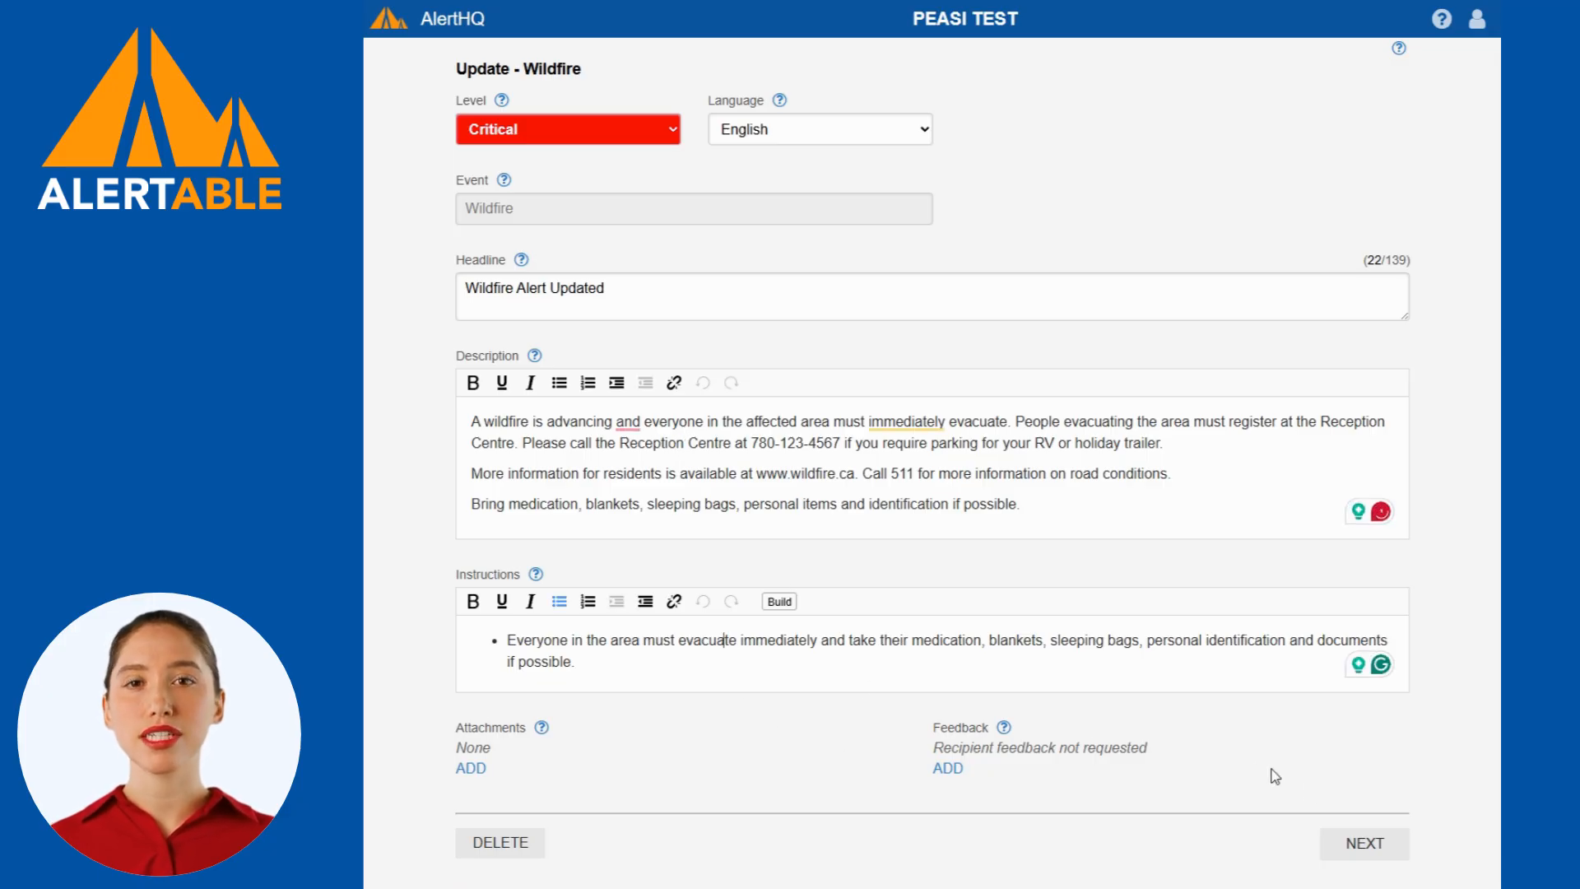
left_click(1359, 843)
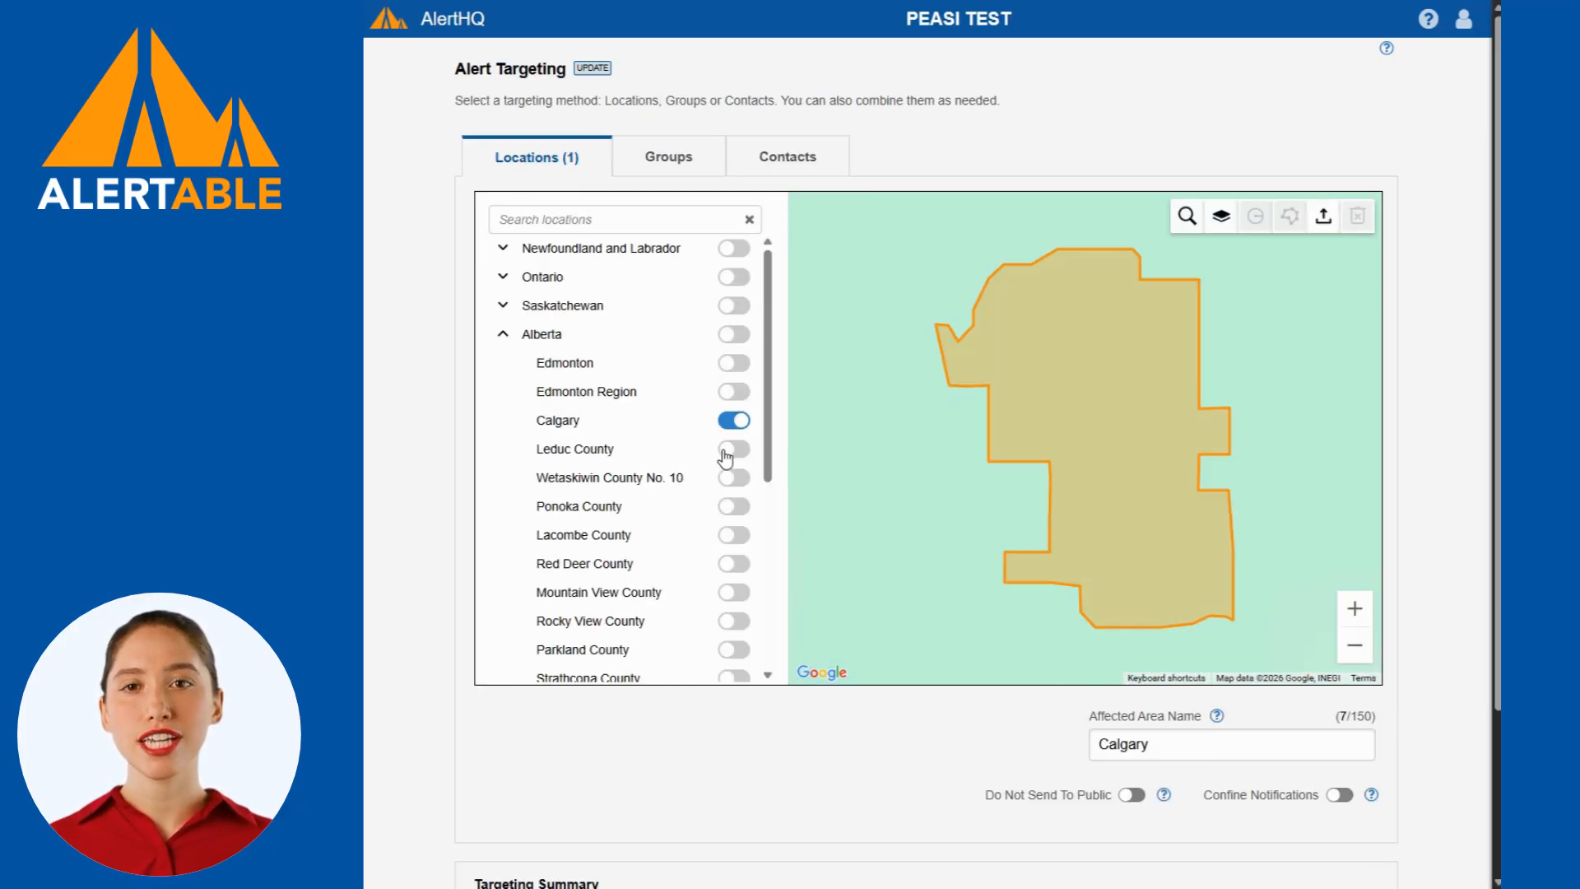
Keep Calgary as the targeted location of the update and continue to alert delivery.
scroll(689, 452, "down", 1)
scroll(690, 452, "up", 3)
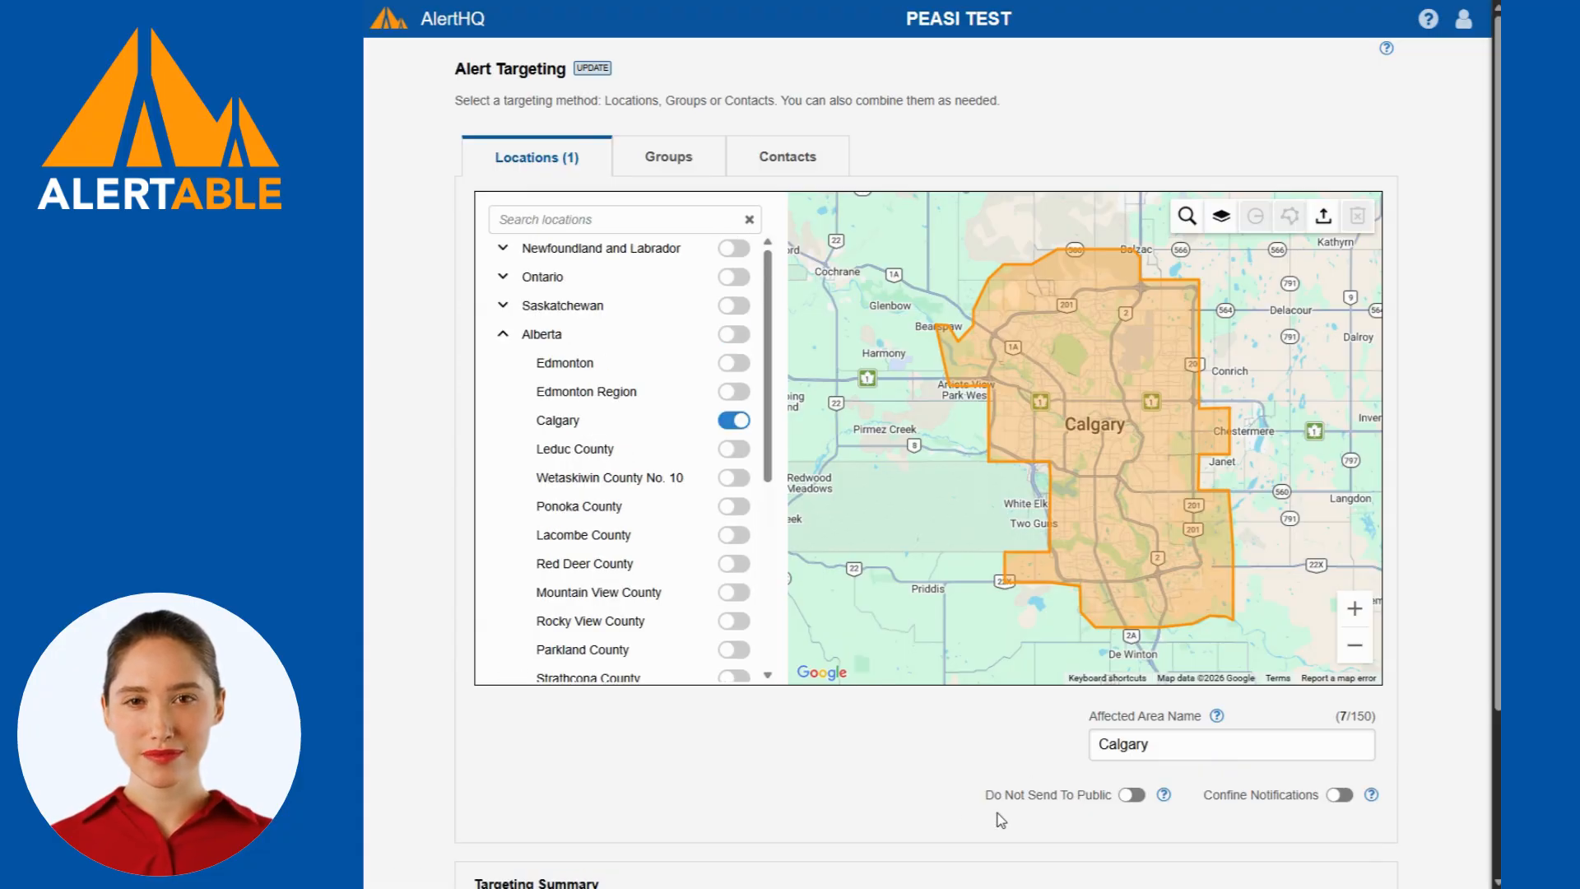
scroll(933, 737, "down", 2)
scroll(933, 732, "down", 1)
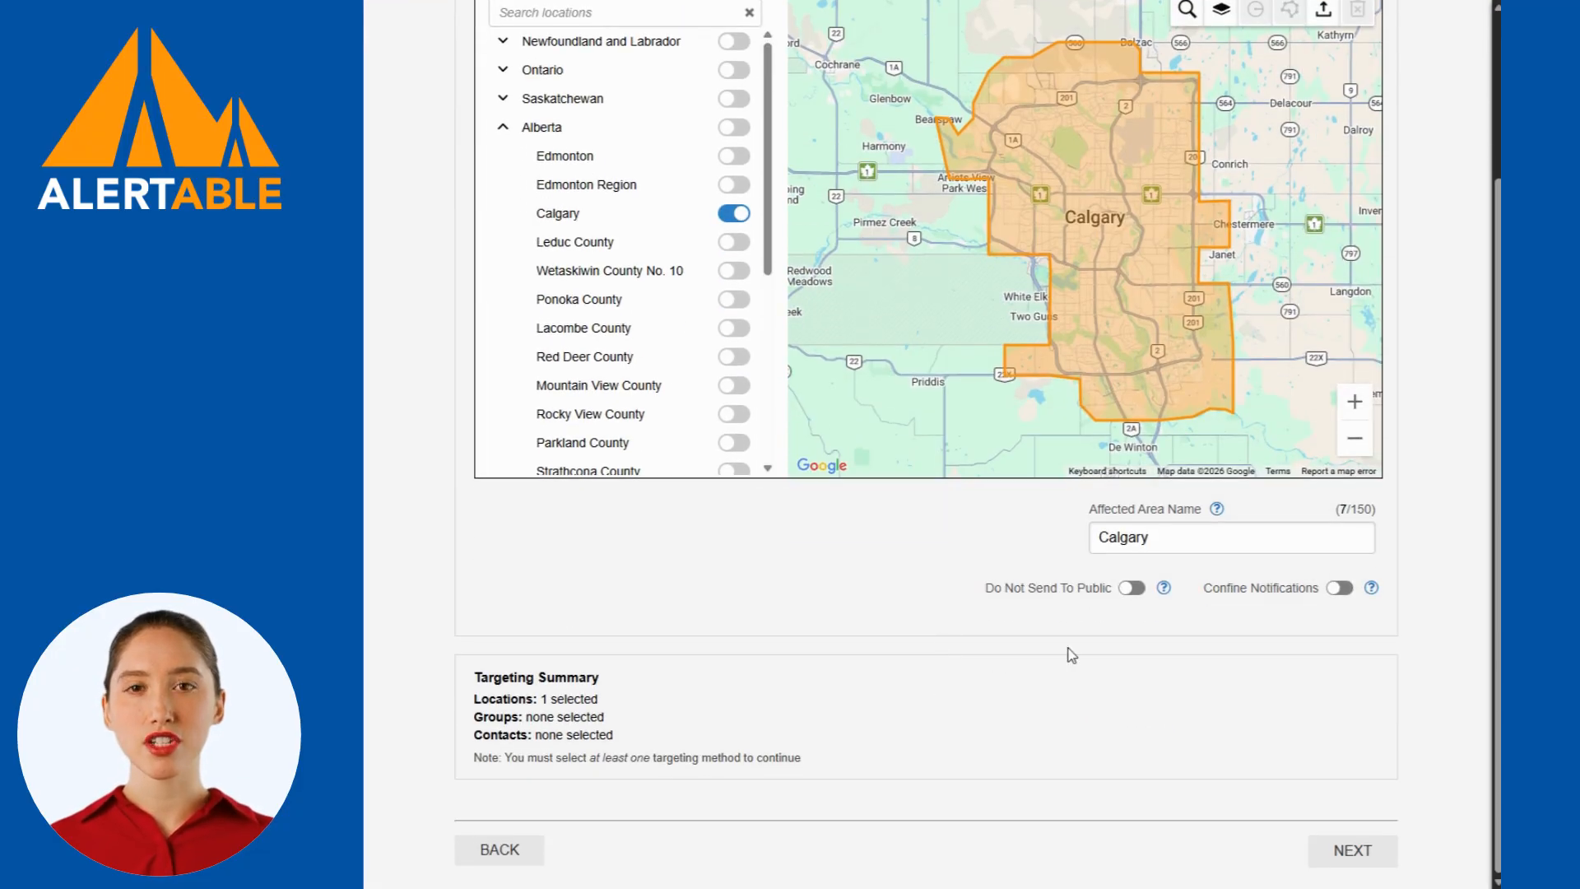
left_click(1354, 844)
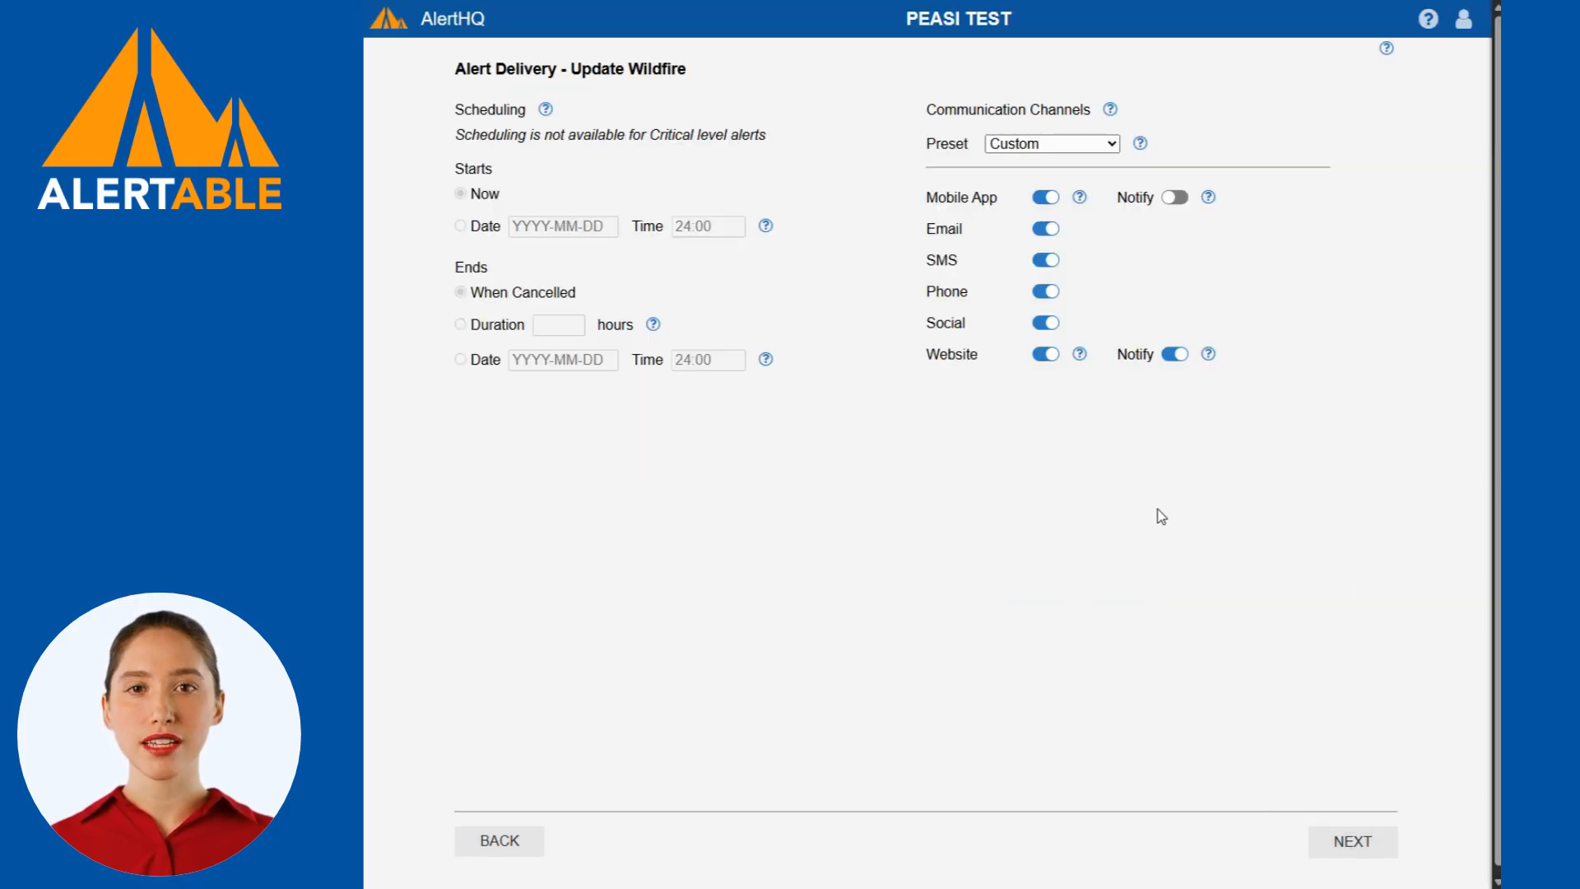
Turn off the Website notification for the update and submit it from the review.
left_click(1173, 356)
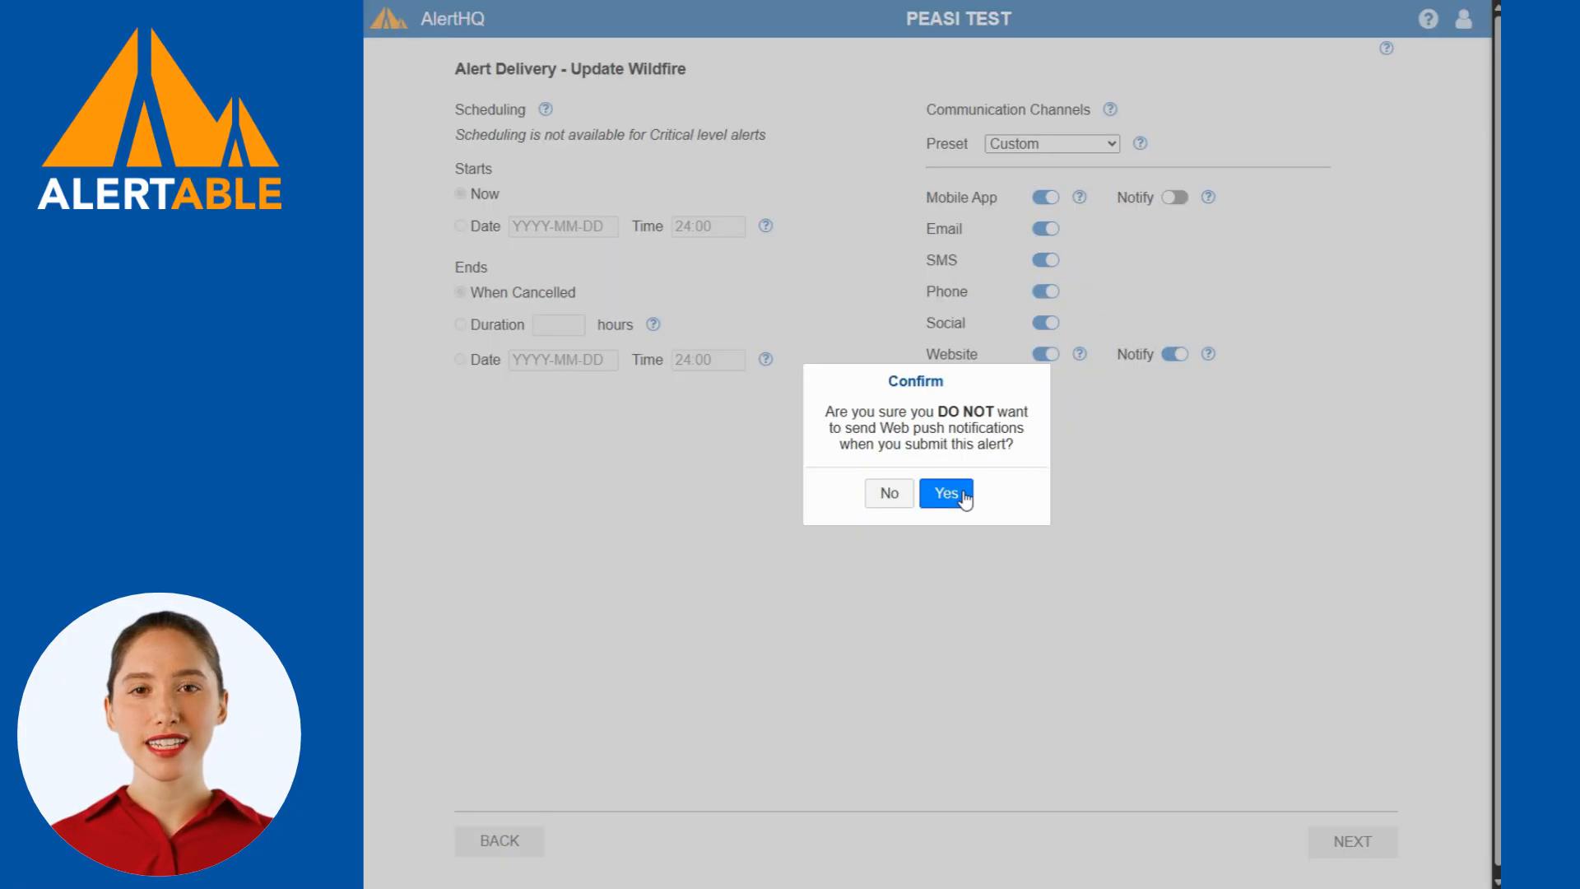
left_click(947, 493)
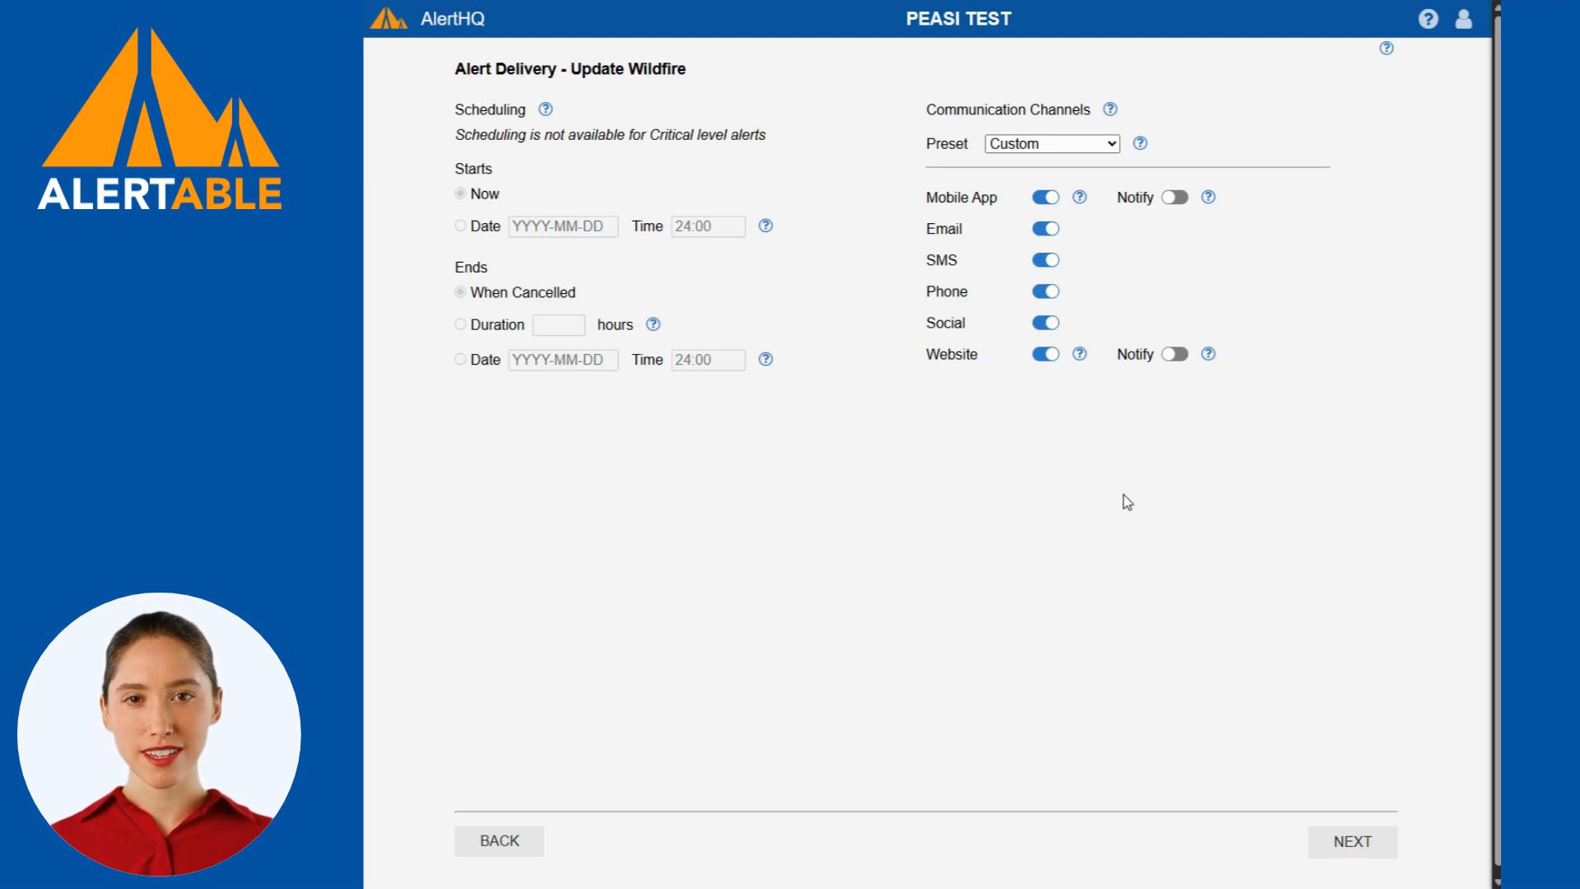
left_click(1340, 838)
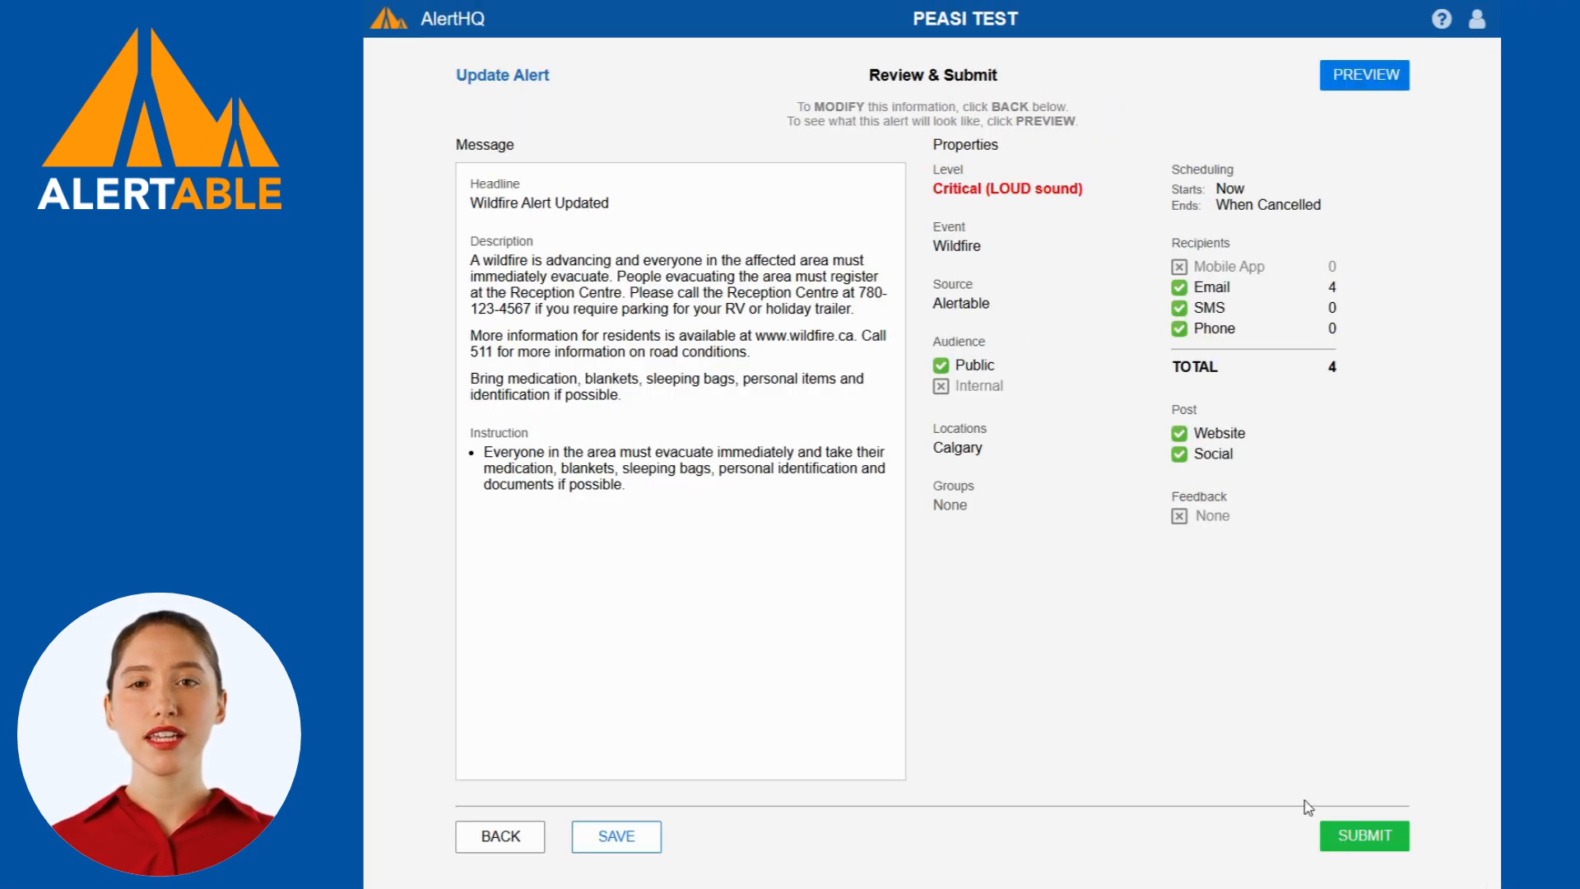
left_click(1345, 832)
left_click(988, 510)
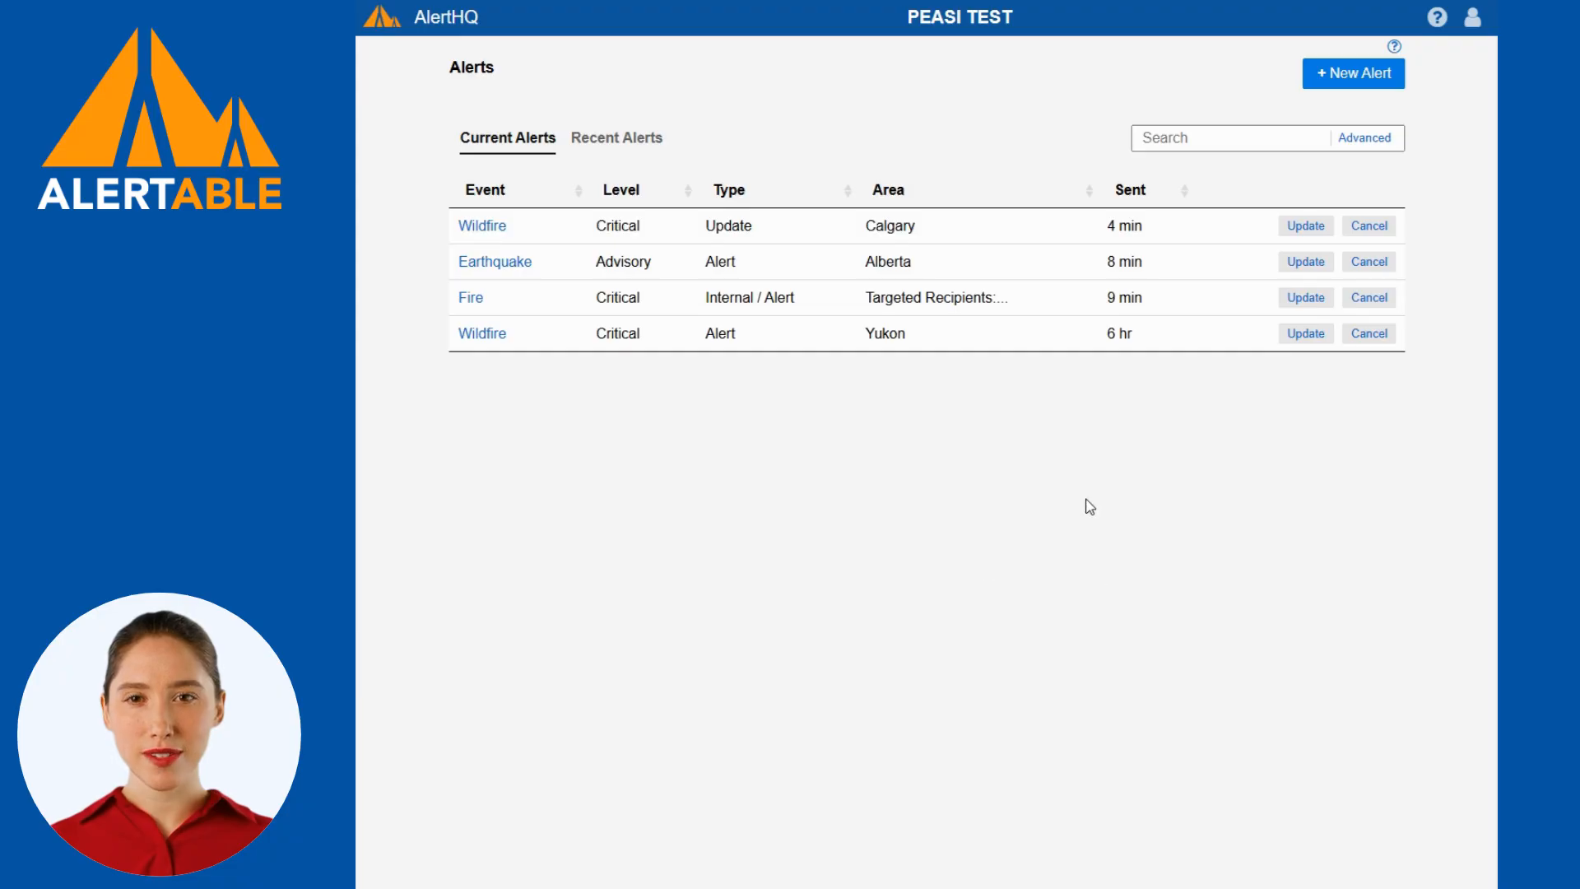
Start cancelling the Calgary Wildfire alert and clear the whole Instructions text from its cancellation message.
left_click(1369, 227)
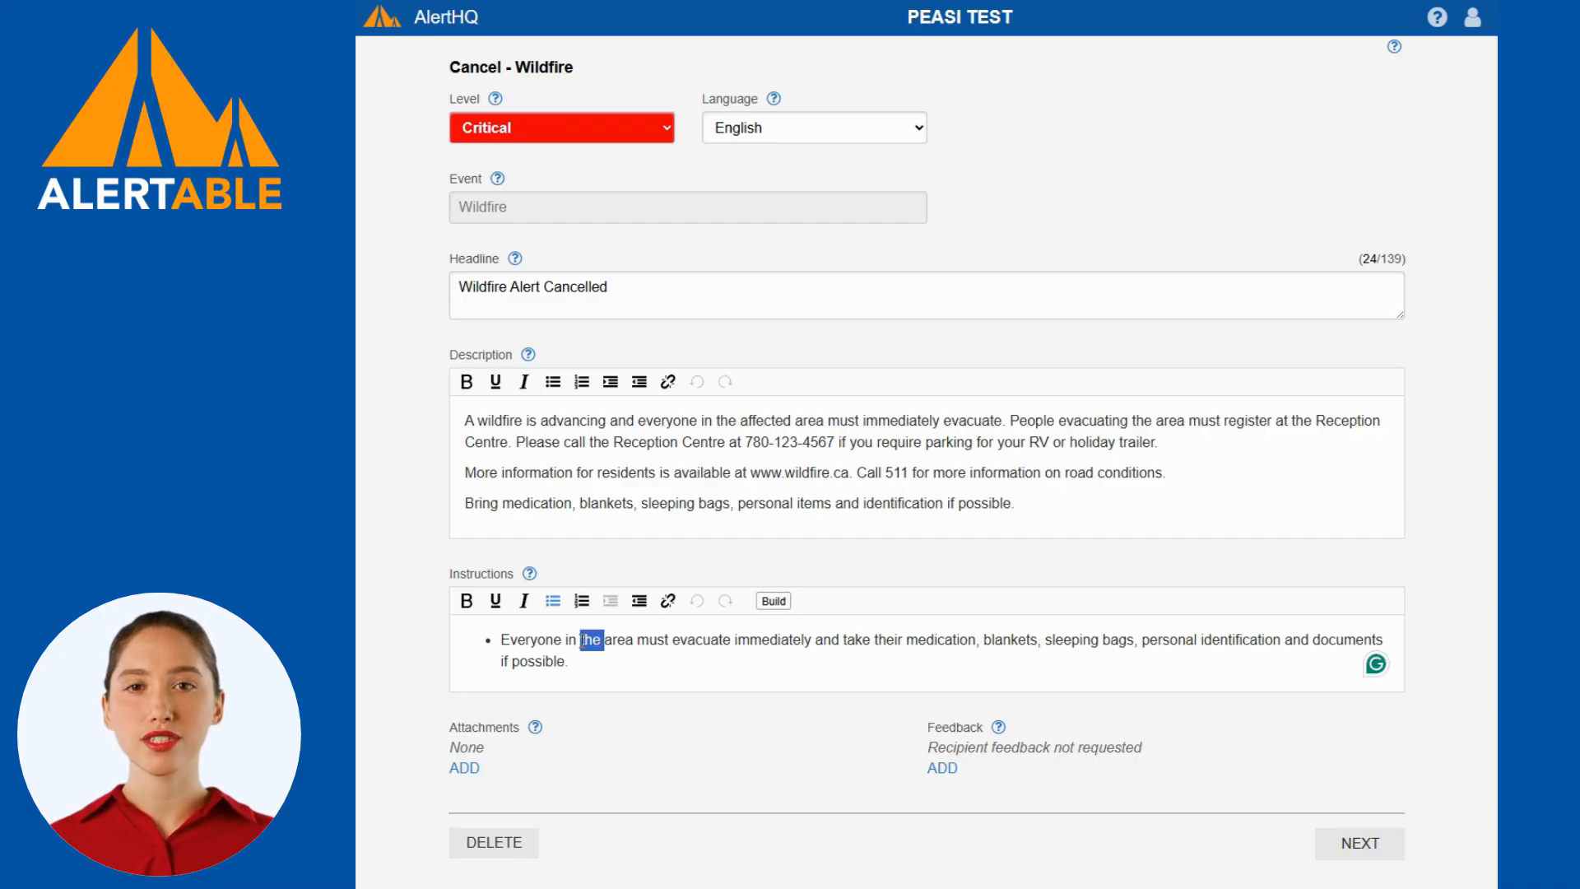
triple_click(589, 640)
key("BackSpace")
key("BackSpace")
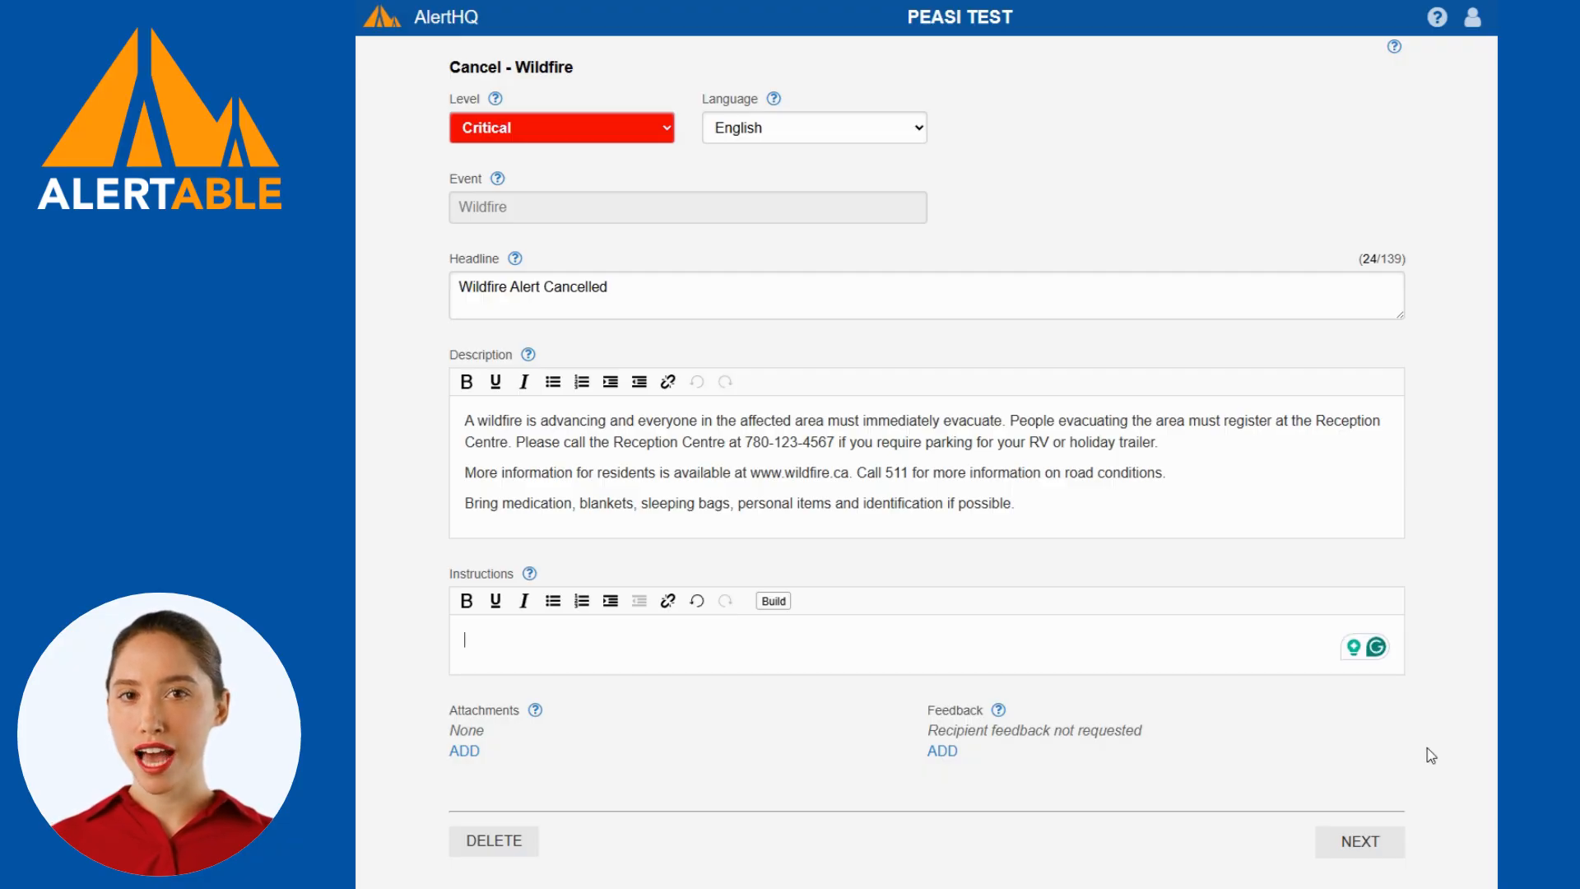
left_click(1361, 844)
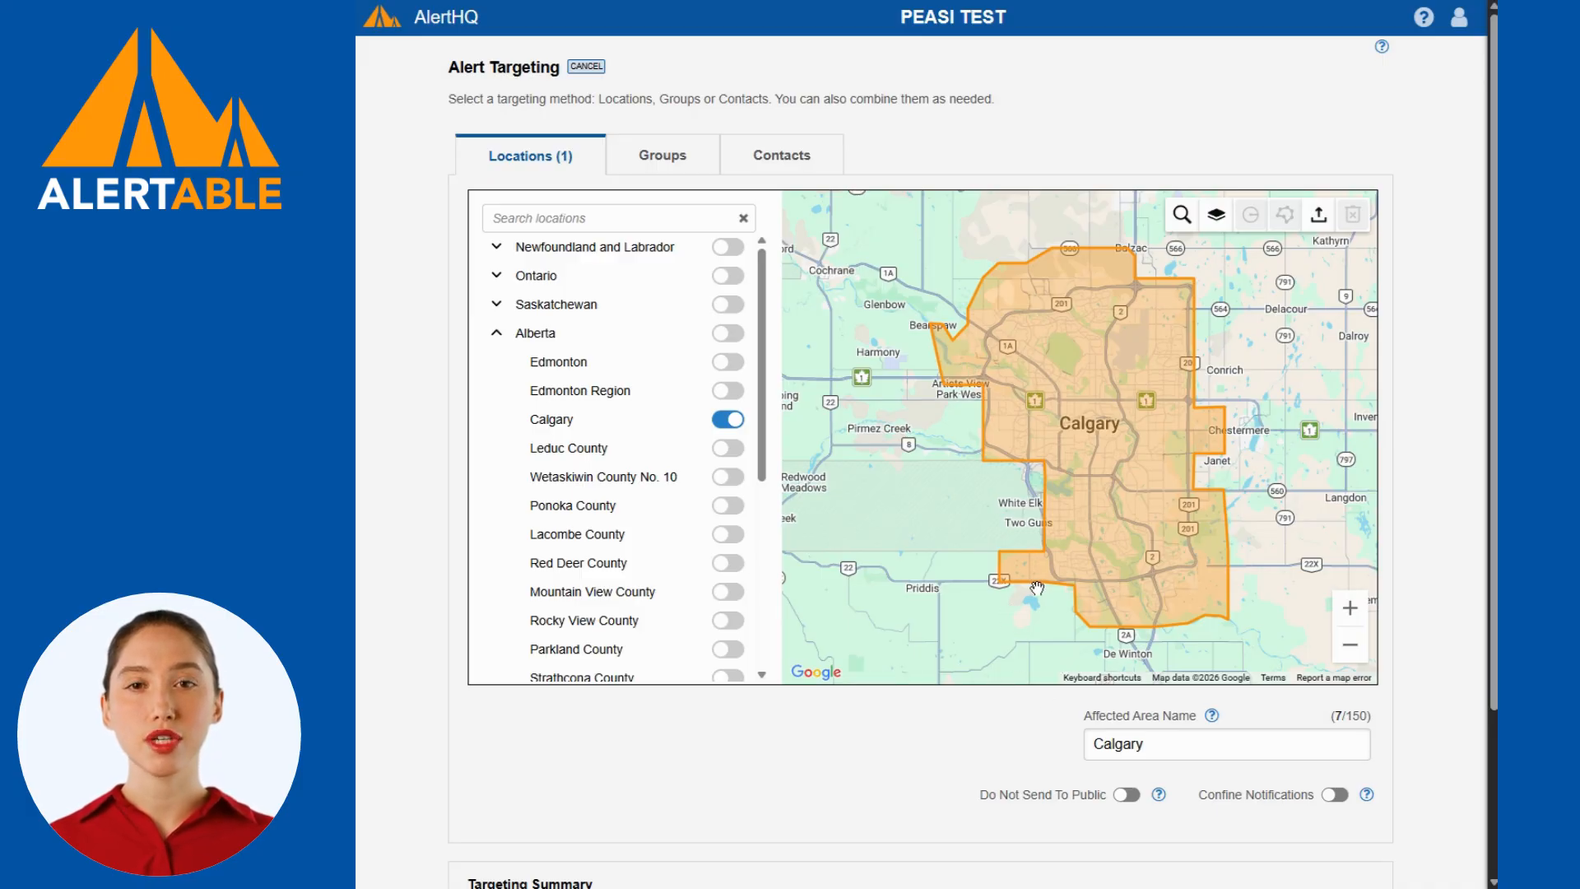
Keep the cancellation's Calgary target and delivery settings, and submit it from the review.
scroll(1037, 588, "down", 1)
scroll(1037, 587, "down", 2)
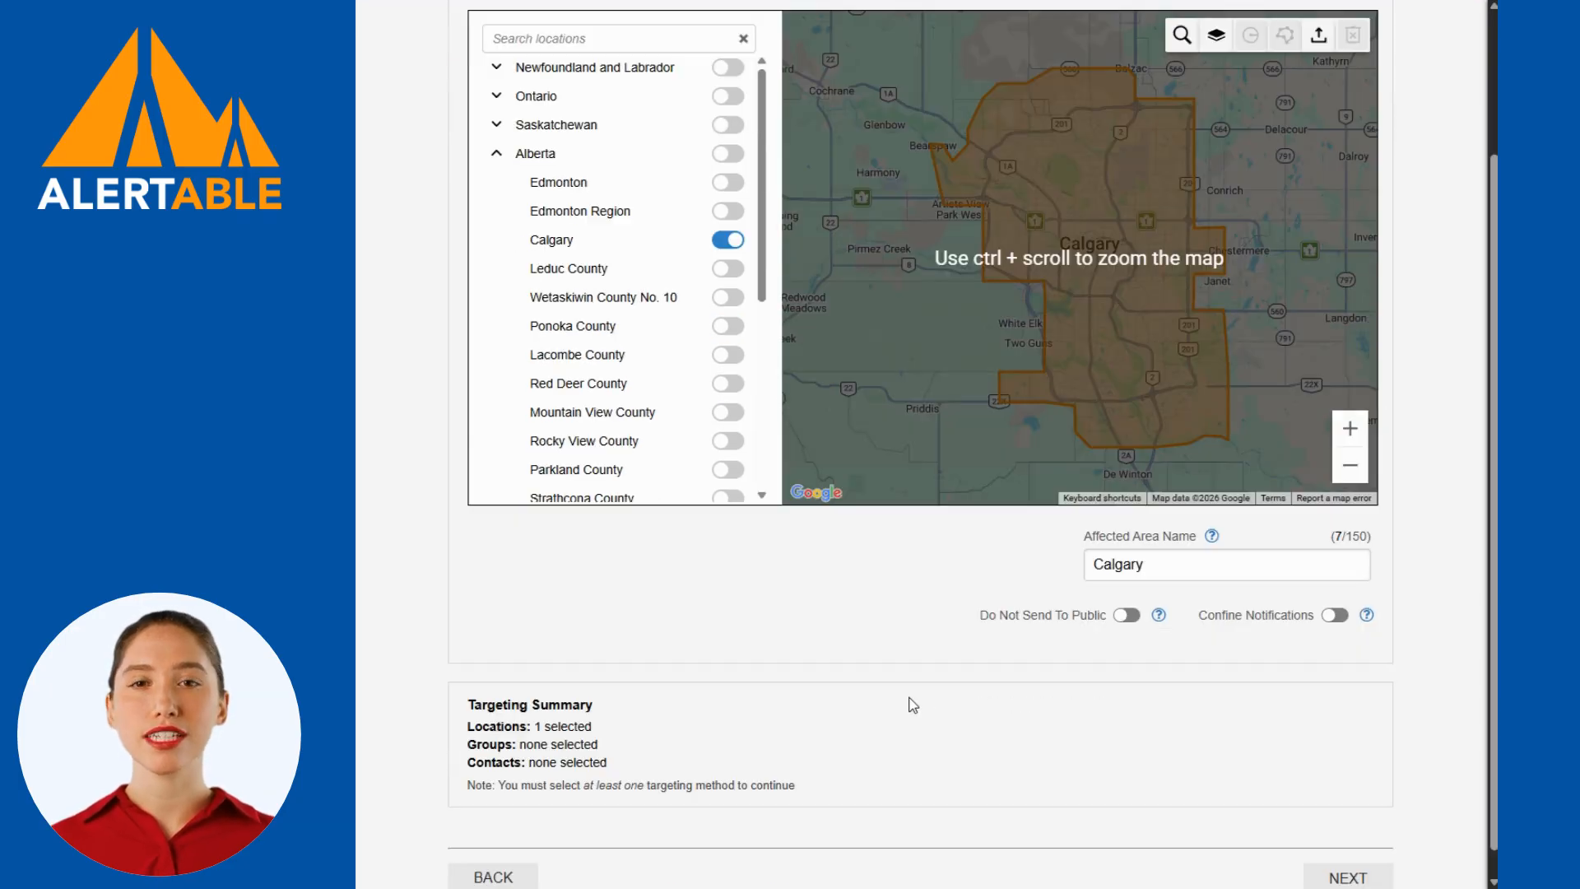
scroll(882, 656, "down", 1)
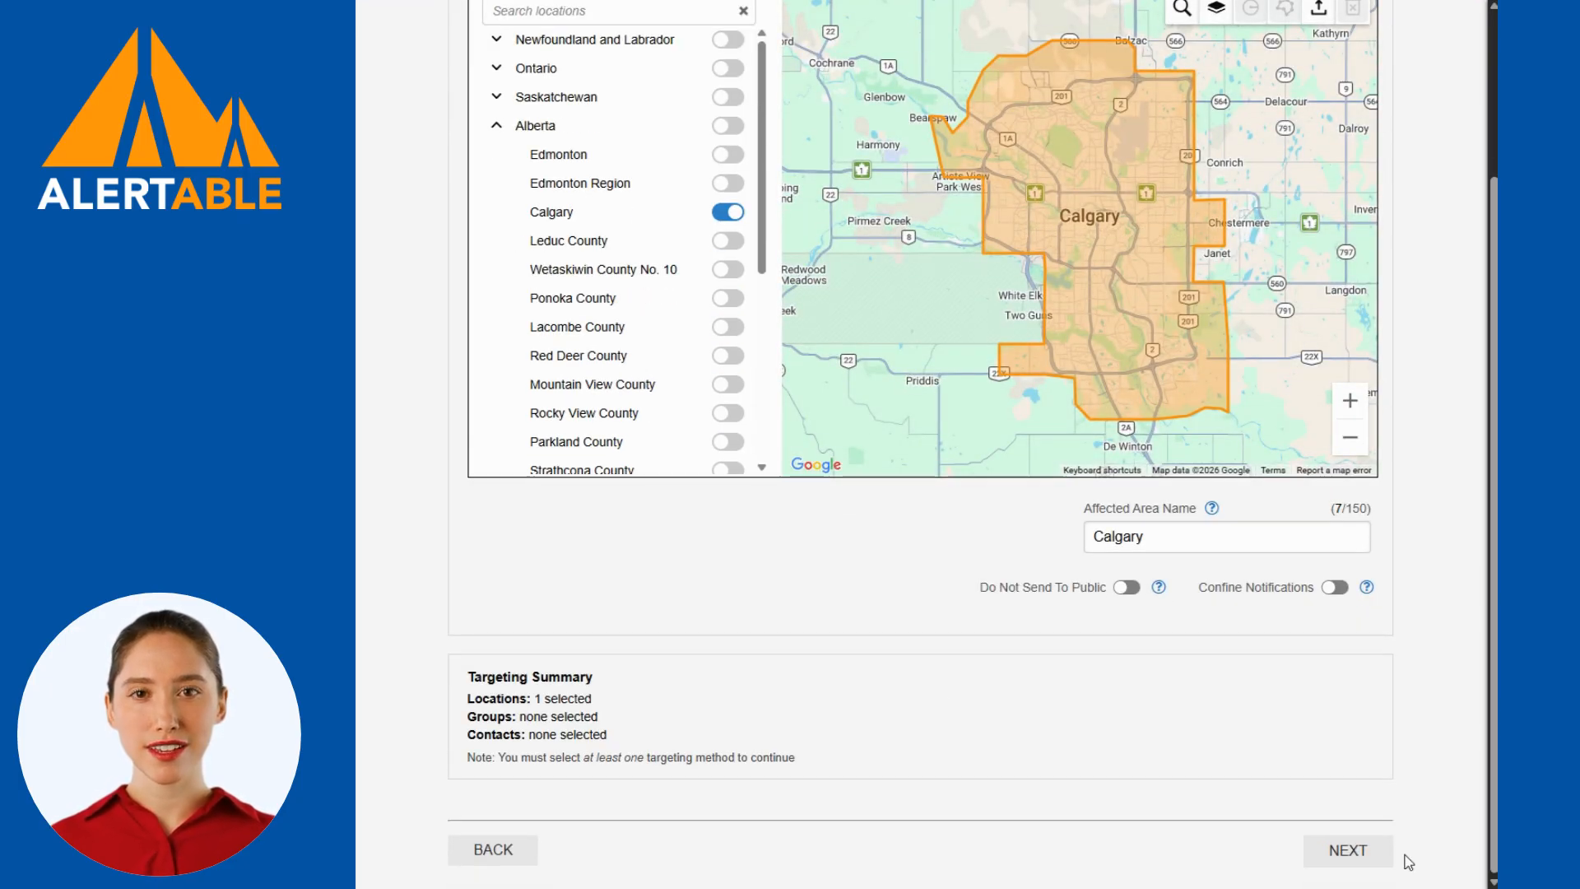
left_click(1329, 845)
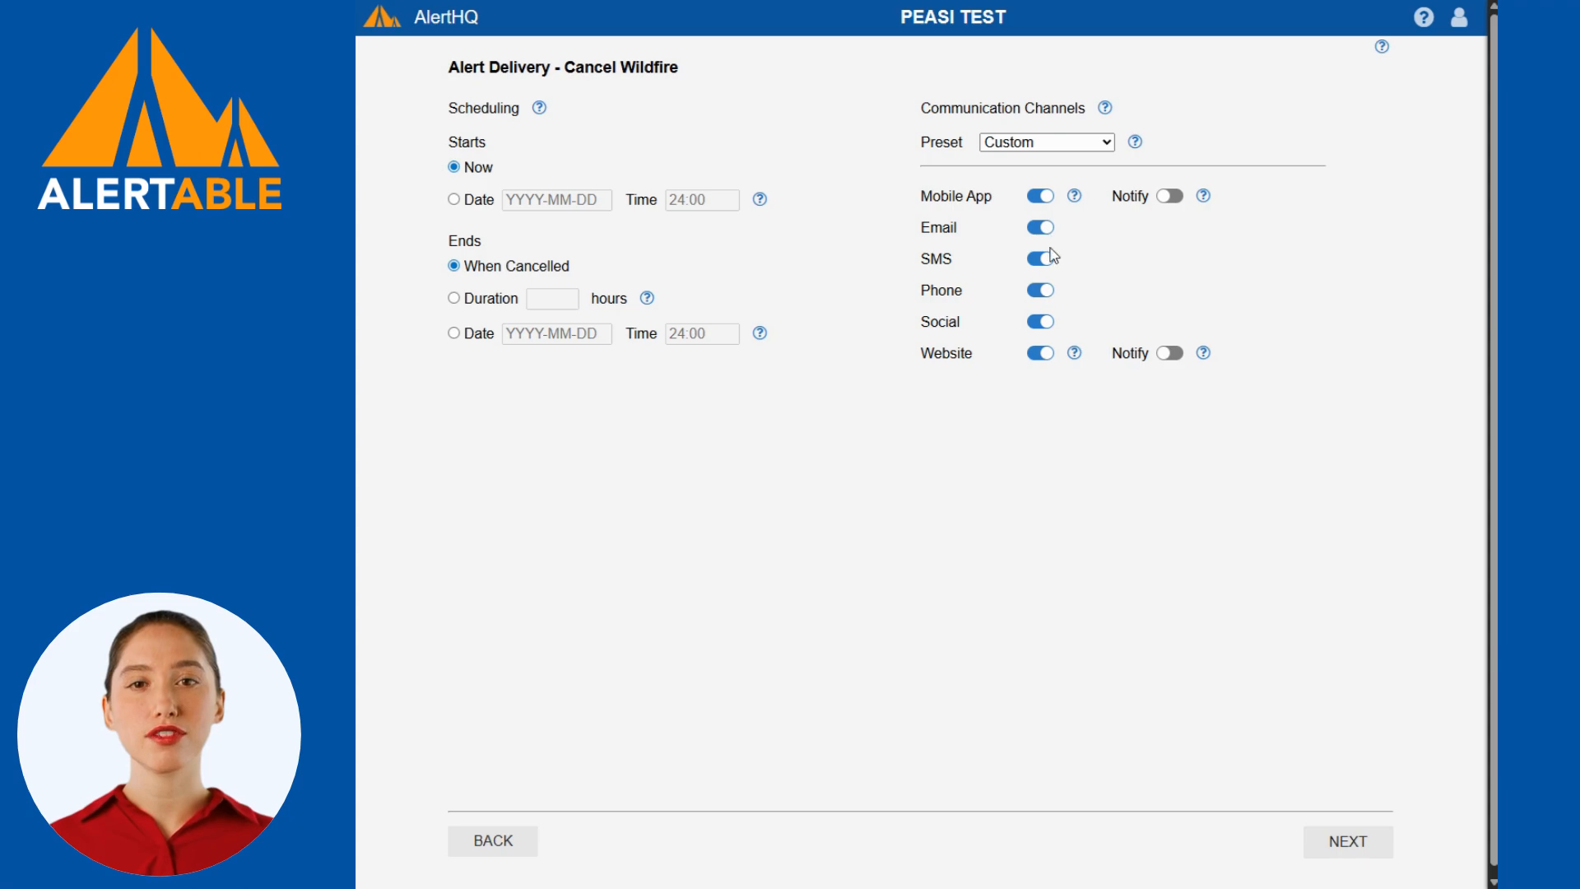
left_click(1359, 839)
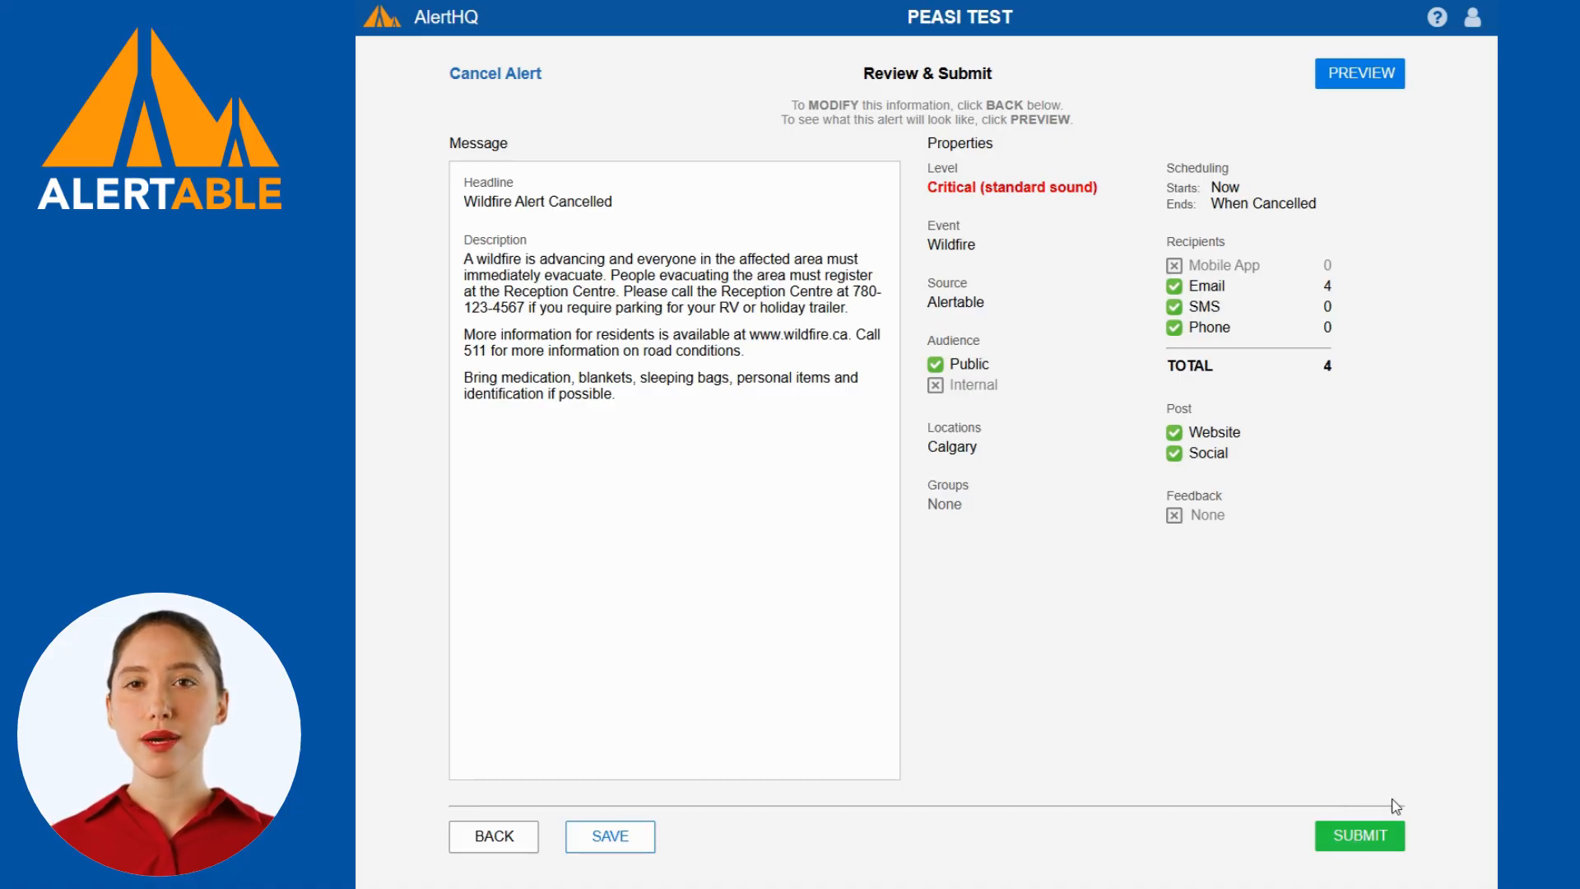
left_click(1362, 836)
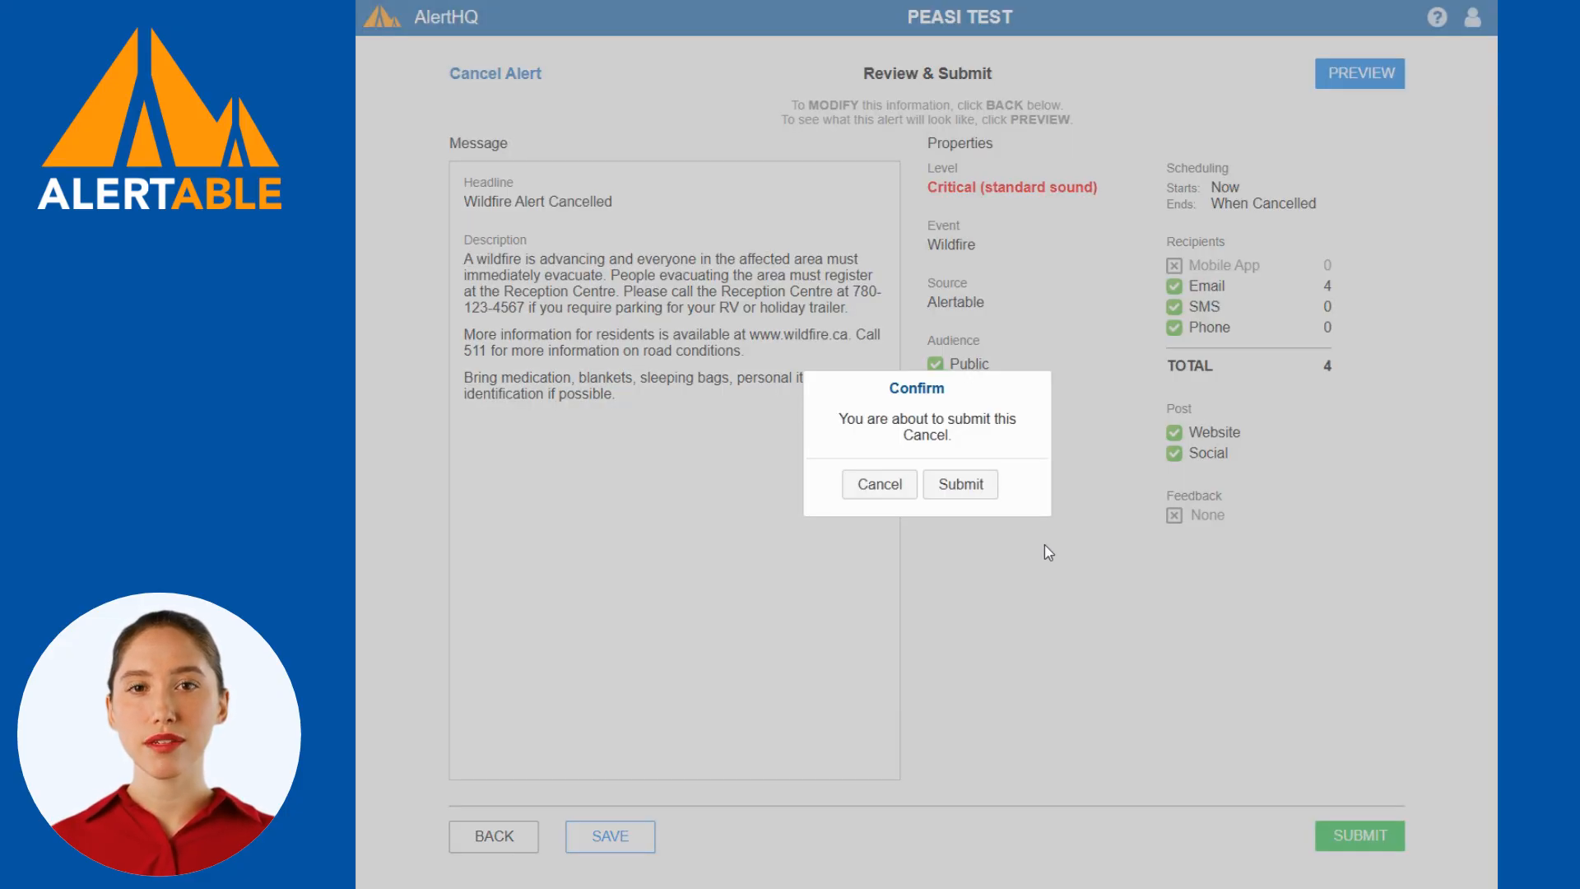
left_click(960, 487)
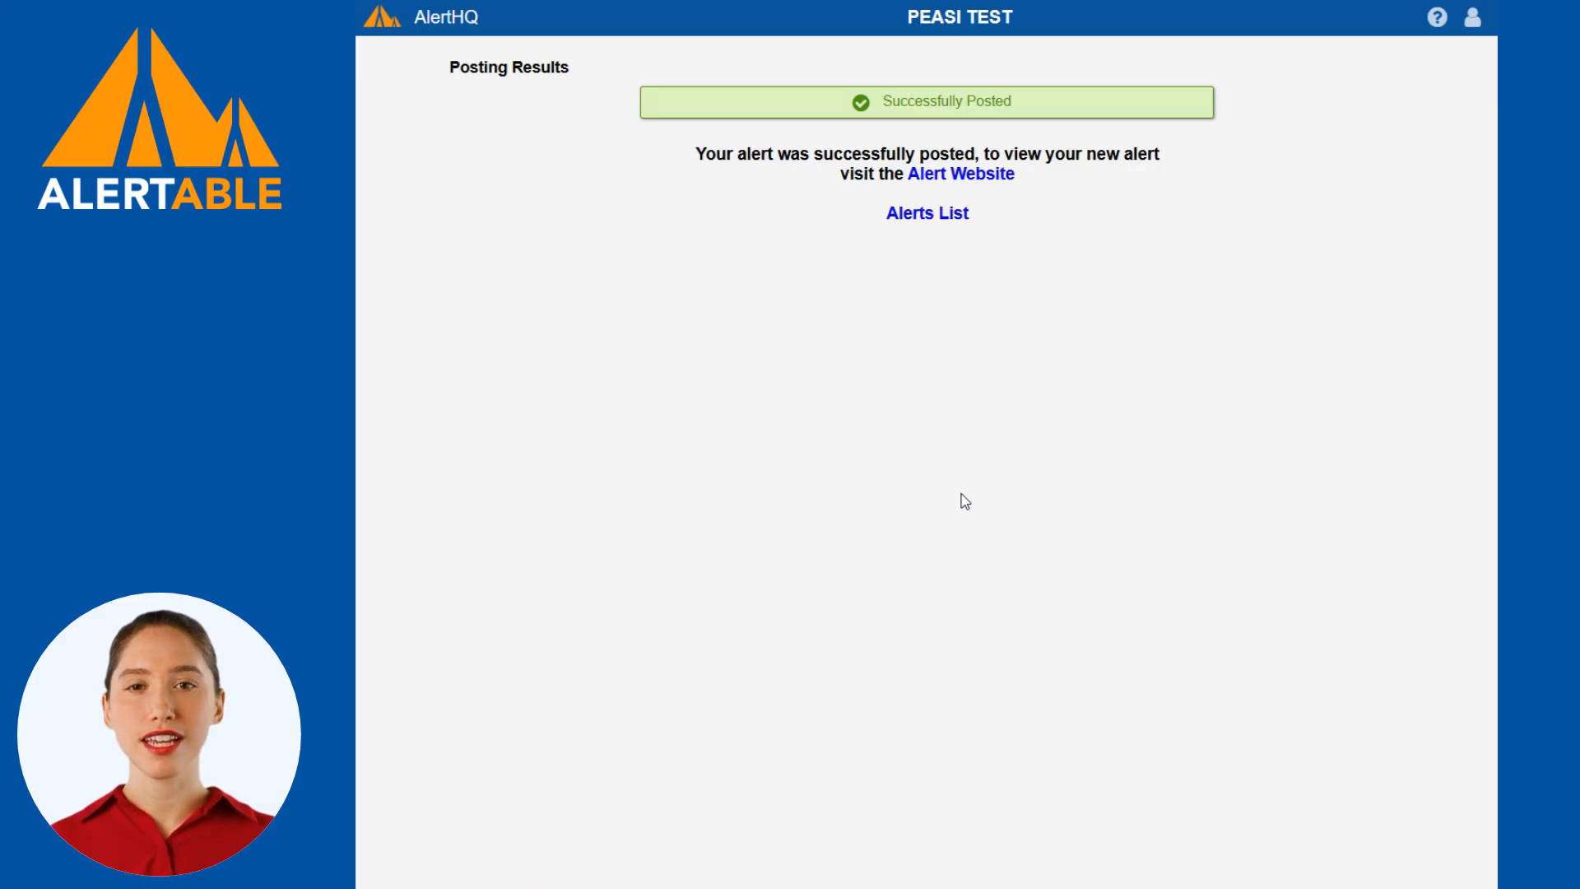